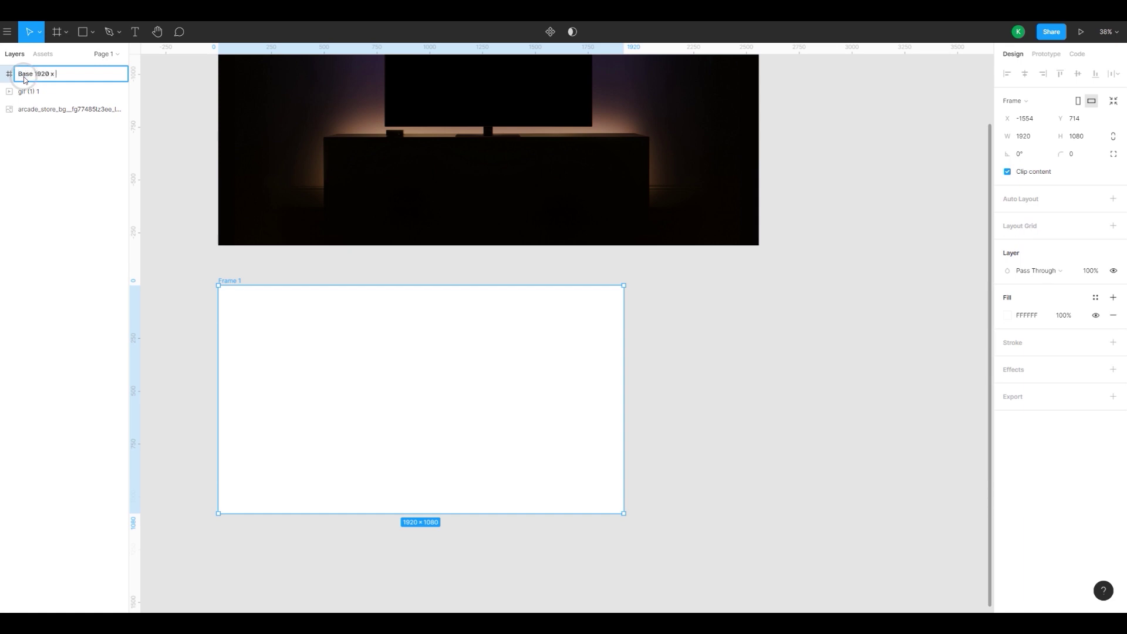
- Name the 1920 × 1080 frame Base 1920 x 1080
{"action": "left_click", "coordinate": [788, 412]}
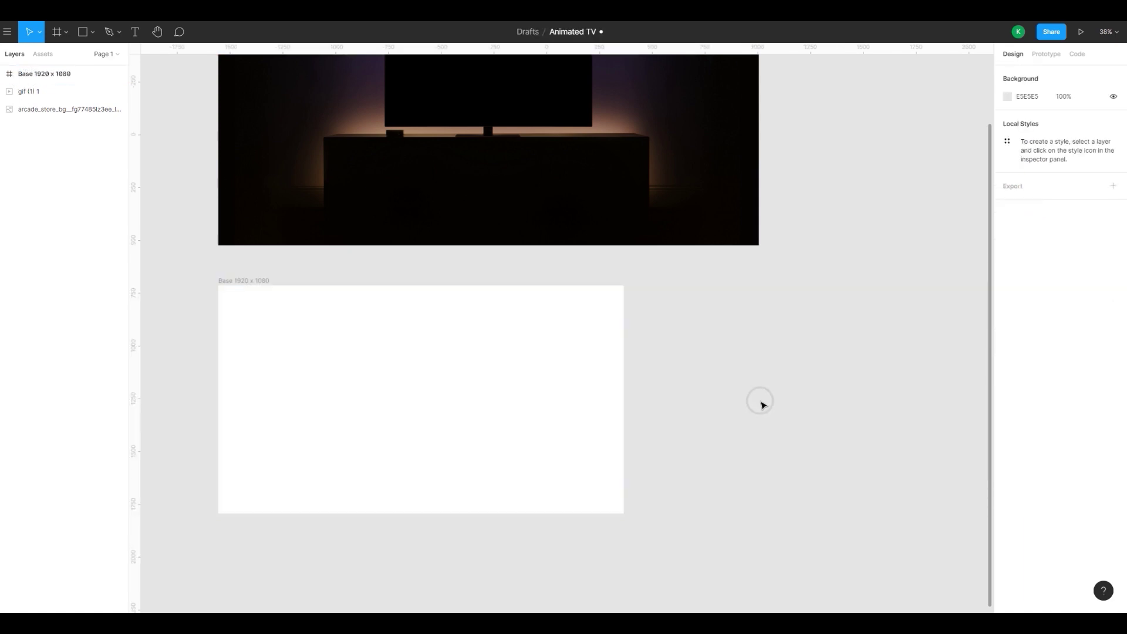
{"action": "scroll", "coordinate": [521, 398], "scroll_direction": "up", "scroll_amount": 1}
{"action": "scroll", "coordinate": [468, 415], "scroll_direction": "down", "scroll_amount": 3}
{"action": "left_click", "coordinate": [91, 34]}
{"action": "left_click", "coordinate": [86, 56]}
{"action": "scroll", "coordinate": [445, 421], "scroll_direction": "up", "scroll_amount": 3}
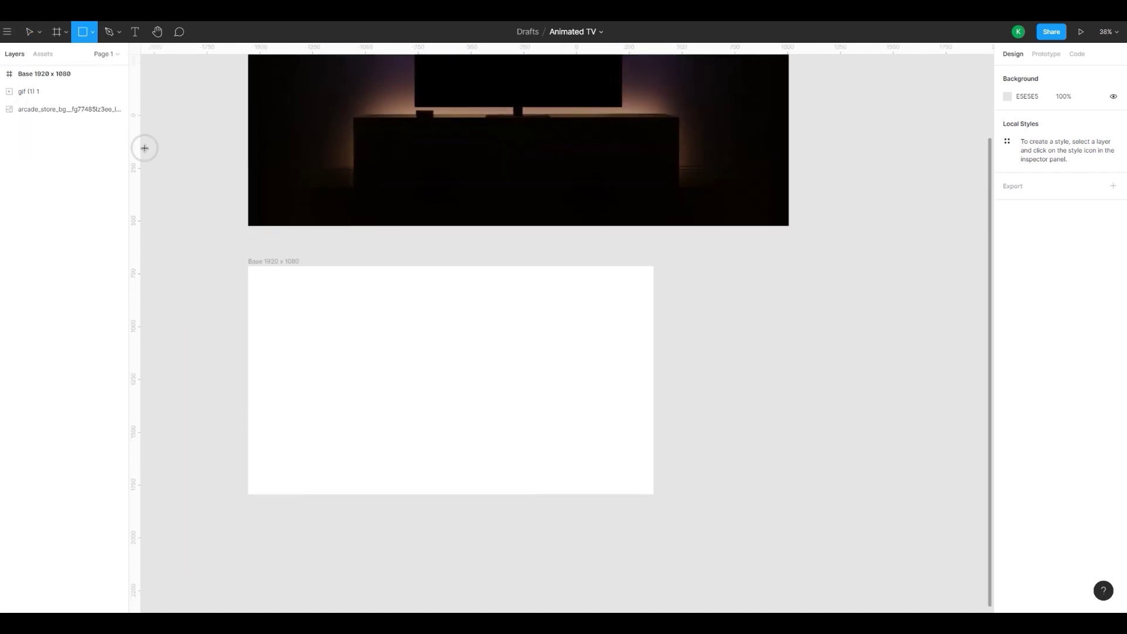
- Scale the TV reference photo to 1920 px wide and align it flush above the Base 1920 x 1080 frame
{"action": "left_click", "coordinate": [720, 218]}
{"action": "scroll", "coordinate": [720, 217], "scroll_direction": "down", "scroll_amount": 3}
{"action": "left_click_drag", "start_coordinate": [762, 222], "coordinate": [688, 175]}
{"action": "left_click_drag", "start_coordinate": [649, 155], "coordinate": [650, 227]}
{"action": "left_click_drag", "start_coordinate": [687, 107], "coordinate": [678, 111]}
{"action": "left_click", "coordinate": [707, 229]}
{"action": "scroll", "coordinate": [583, 337], "scroll_direction": "up", "scroll_amount": 1}
{"action": "scroll", "coordinate": [578, 331], "scroll_direction": "up", "scroll_amount": 3}
{"action": "scroll", "coordinate": [637, 314], "scroll_direction": "down", "scroll_amount": 1}
{"action": "scroll", "coordinate": [639, 316], "scroll_direction": "up", "scroll_amount": 1}
- Draw a rectangle about 1152 px wide over the photo's cabinet front, then move it into the base frame and centre it horizontally
{"action": "left_click", "coordinate": [87, 39]}
{"action": "left_click", "coordinate": [69, 51]}
{"action": "left_click_drag", "start_coordinate": [370, 160], "coordinate": [613, 265]}
{"action": "left_click_drag", "start_coordinate": [508, 200], "coordinate": [508, 398]}
{"action": "left_click_drag", "start_coordinate": [508, 397], "coordinate": [510, 401]}
{"action": "left_click", "coordinate": [1024, 73]}
{"action": "left_click", "coordinate": [503, 365]}
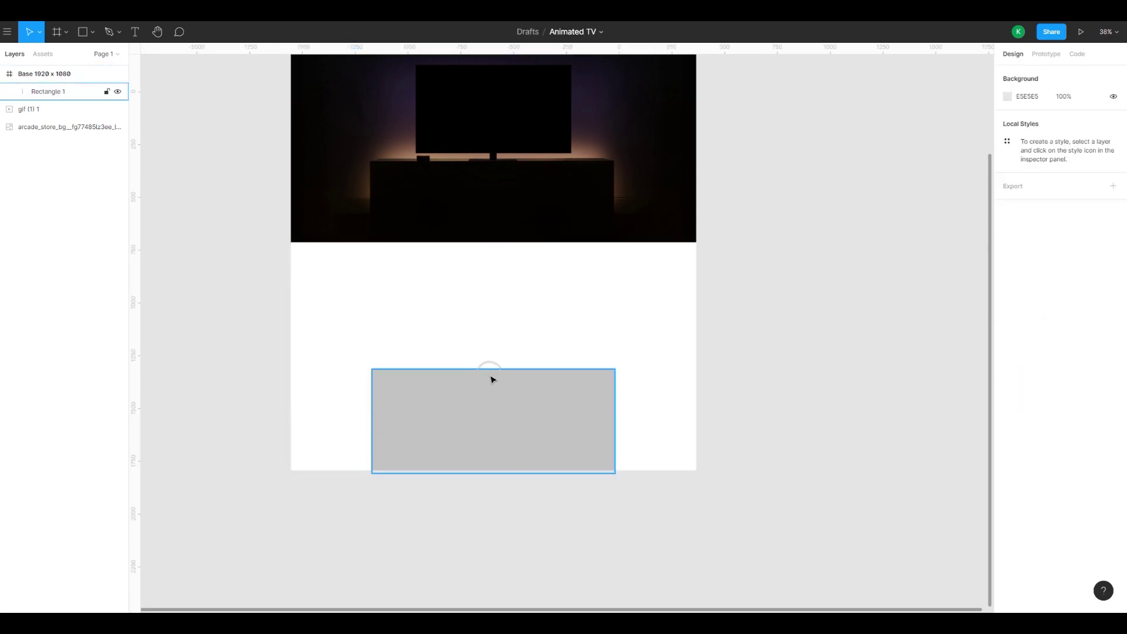
- Move the cabinet rectangle so its lower edge sits on the base frame's bottom edge
{"action": "scroll", "coordinate": [491, 372], "scroll_direction": "up", "scroll_amount": 3}
{"action": "left_click", "coordinate": [491, 486]}
{"action": "left_click_drag", "start_coordinate": [495, 489], "coordinate": [526, 461]}
{"action": "left_click", "coordinate": [733, 446]}
{"action": "left_click", "coordinate": [520, 346]}
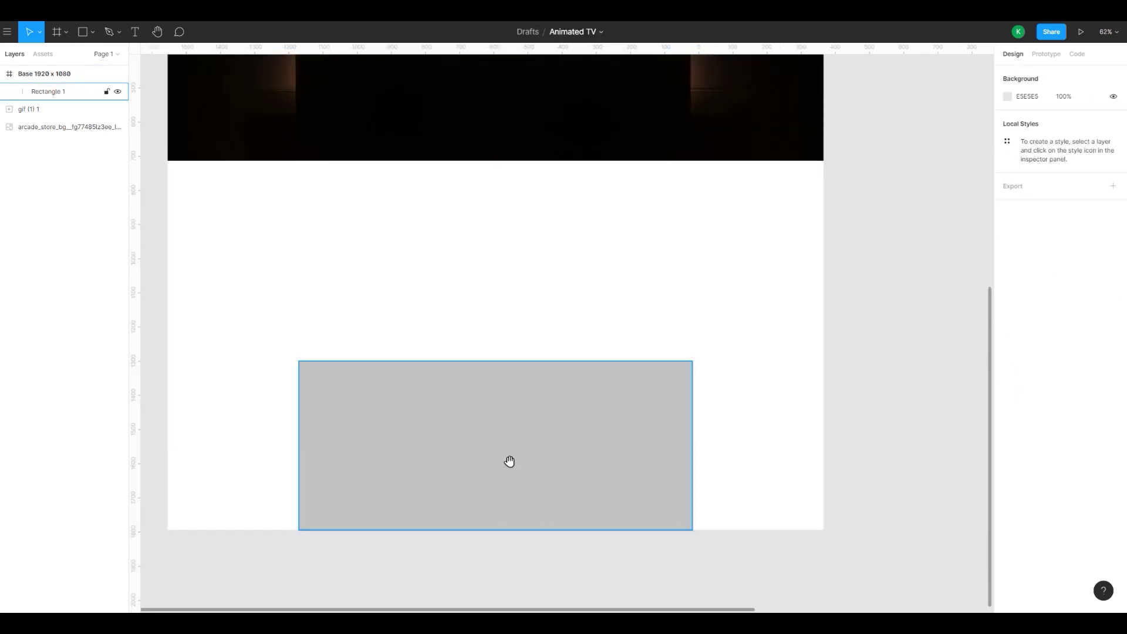
- Fill the cabinet rectangle with the near-black colour 050402 sampled from the photo's cabinet
{"action": "scroll", "coordinate": [518, 392], "scroll_direction": "up", "scroll_amount": 2}
{"action": "left_click", "coordinate": [517, 487]}
{"action": "left_click", "coordinate": [794, 344]}
{"action": "key", "text": "i"}
{"action": "left_click", "coordinate": [555, 172]}
{"action": "left_click", "coordinate": [749, 412]}
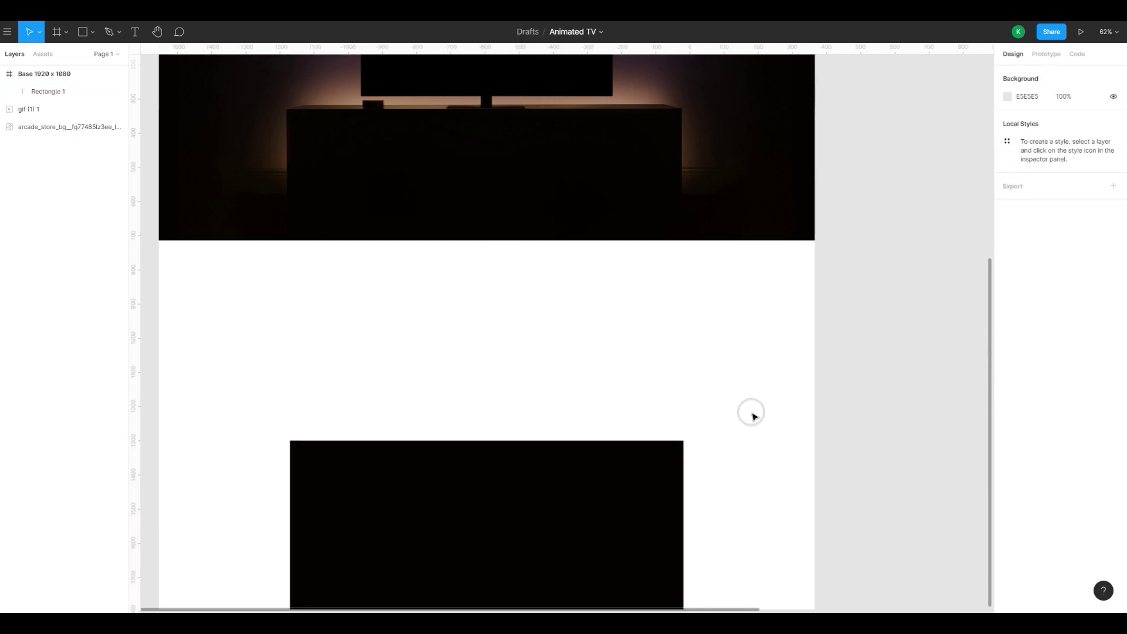
- Draw a thin rectangle over the lit top surface of the photo's cabinet, starting near its left end
{"action": "scroll", "coordinate": [687, 351], "scroll_direction": "down", "scroll_amount": 3}
{"action": "scroll", "coordinate": [456, 179], "scroll_direction": "up", "scroll_amount": 2}
{"action": "left_click_drag", "start_coordinate": [456, 179], "coordinate": [377, 329]}
{"action": "left_click", "coordinate": [92, 33]}
{"action": "left_click", "coordinate": [92, 55]}
{"action": "left_click_drag", "start_coordinate": [339, 397], "coordinate": [339, 259]}
{"action": "scroll", "coordinate": [344, 250], "scroll_direction": "down", "scroll_amount": 1}
{"action": "scroll", "coordinate": [297, 395], "scroll_direction": "up", "scroll_amount": 5}
{"action": "left_click_drag", "start_coordinate": [285, 393], "coordinate": [673, 415]}
{"action": "scroll", "coordinate": [586, 411], "scroll_direction": "up", "scroll_amount": 4}
- Slant the thin rectangle's left end to the cabinet's front corner and adjust its right end to about 584 px total width
{"action": "double_click", "coordinate": [581, 405]}
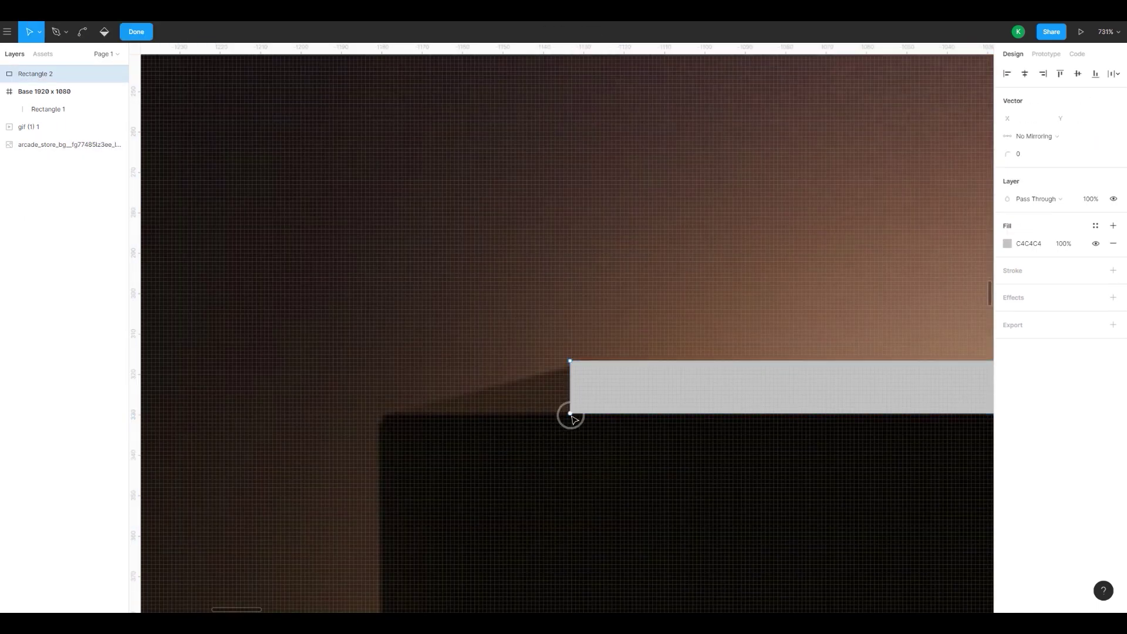
{"action": "left_click_drag", "start_coordinate": [571, 413], "coordinate": [422, 416]}
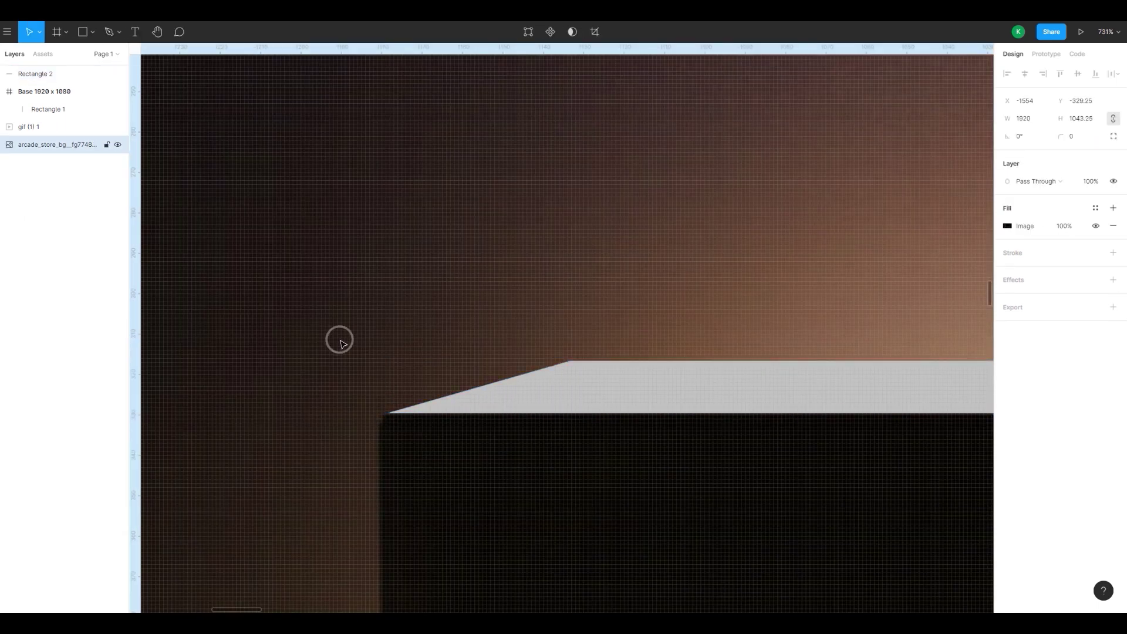
{"action": "scroll", "coordinate": [339, 337], "scroll_direction": "down", "scroll_amount": 8}
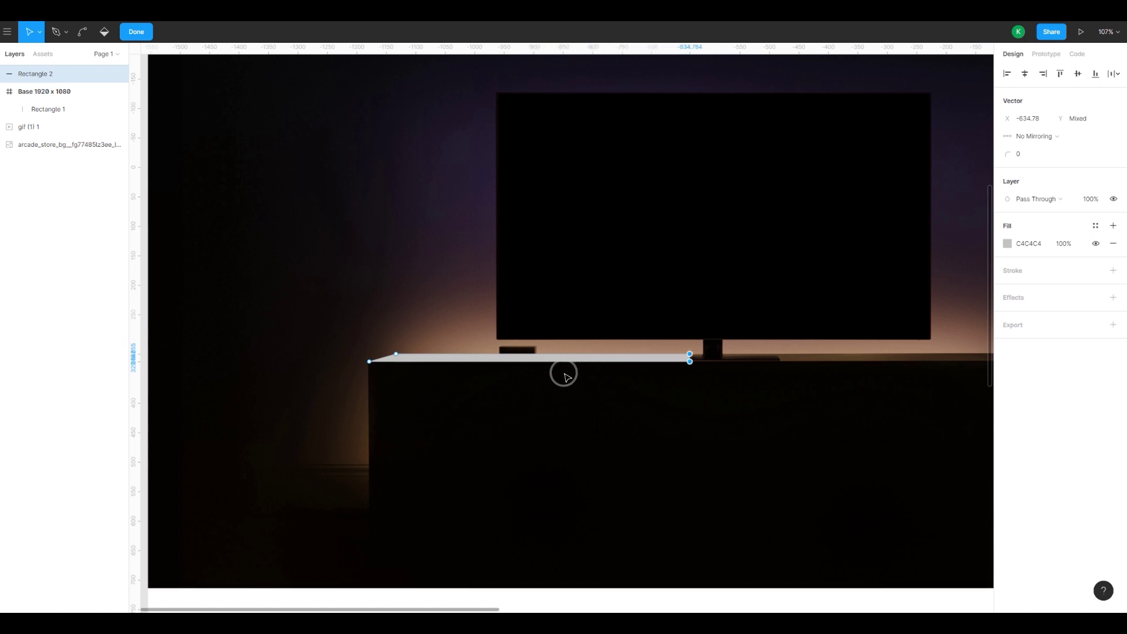
{"action": "double_click", "coordinate": [503, 516]}
- Move the slanted strip into the base frame, resting on the upper left edge of the black cabinet rectangle
{"action": "scroll", "coordinate": [510, 460], "scroll_direction": "down", "scroll_amount": 2}
{"action": "left_click_drag", "start_coordinate": [535, 413], "coordinate": [496, 252]}
{"action": "left_click_drag", "start_coordinate": [515, 236], "coordinate": [517, 590]}
{"action": "left_click", "coordinate": [525, 480]}
{"action": "scroll", "coordinate": [526, 480], "scroll_direction": "up", "scroll_amount": 15}
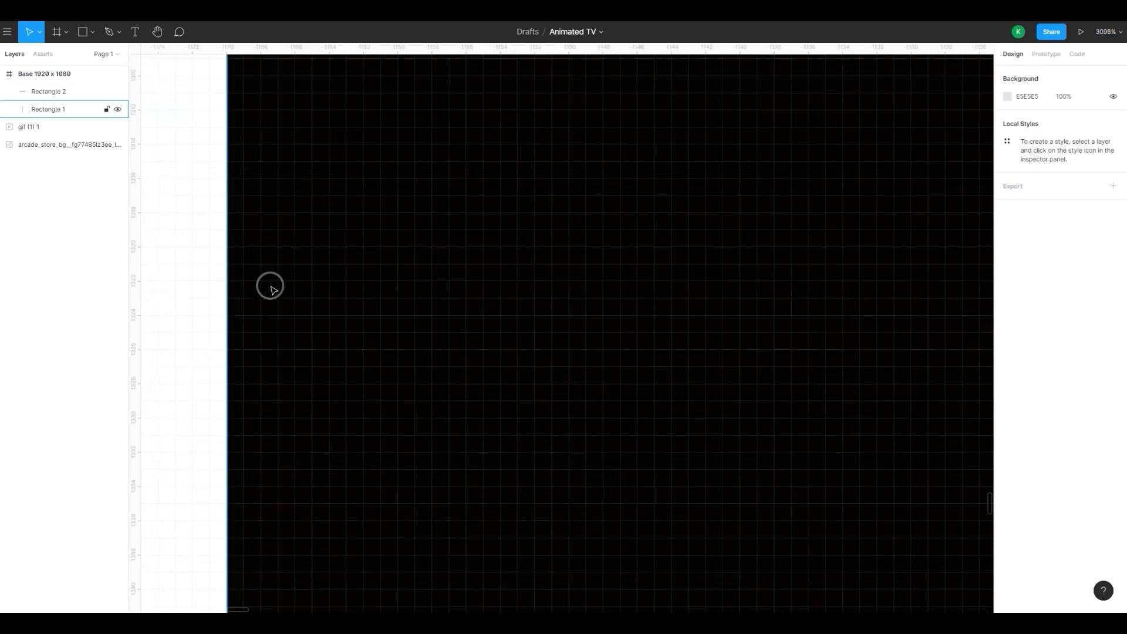
{"action": "left_click", "coordinate": [290, 373]}
{"action": "scroll", "coordinate": [430, 379], "scroll_direction": "down", "scroll_amount": 15}
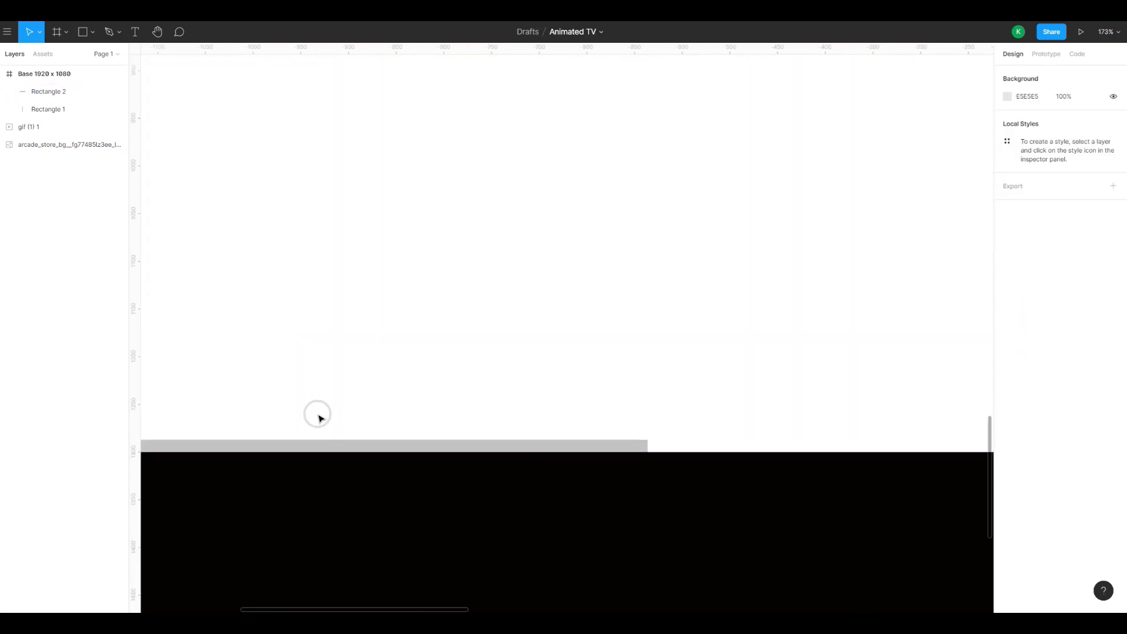
- Paste a copy of the slanted cabinet-top strip and flip it into a mirrored right half
{"action": "key", "text": "ctrl+v"}
{"action": "right_click", "coordinate": [369, 439]}
{"action": "left_click", "coordinate": [389, 576]}
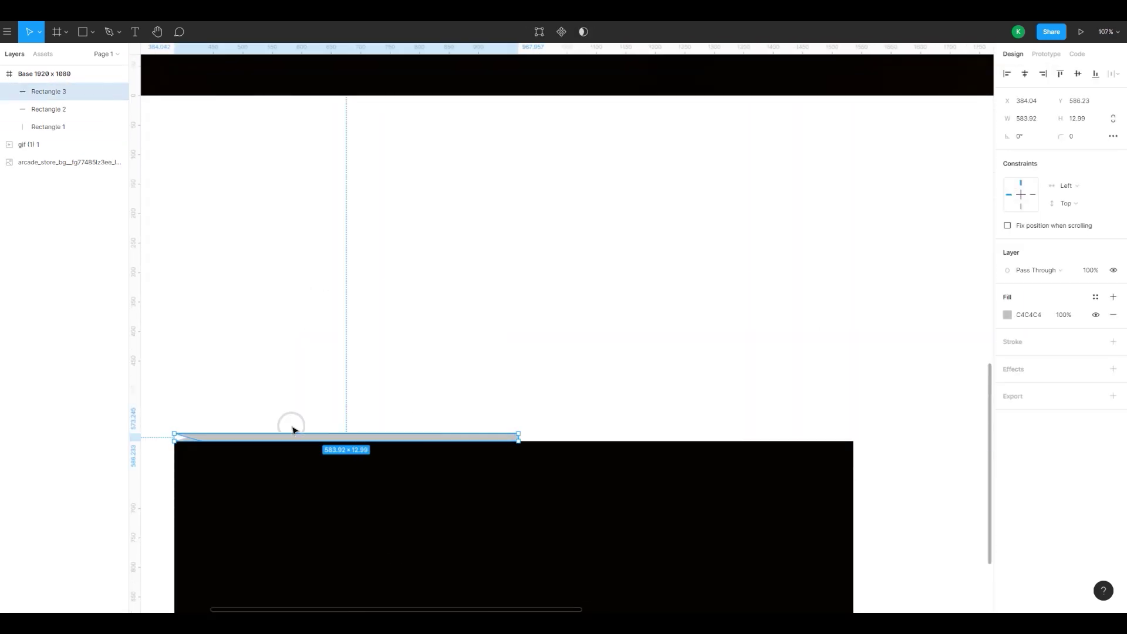
{"action": "right_click", "coordinate": [311, 441]}
{"action": "left_click", "coordinate": [346, 573]}
- Move the mirrored strip to the cabinet's right end, aligning its slanted corner with the black rectangle's corner
{"action": "left_click_drag", "start_coordinate": [271, 444], "coordinate": [615, 467]}
{"action": "scroll", "coordinate": [862, 475], "scroll_direction": "up", "scroll_amount": 10}
{"action": "left_click_drag", "start_coordinate": [748, 341], "coordinate": [645, 351]}
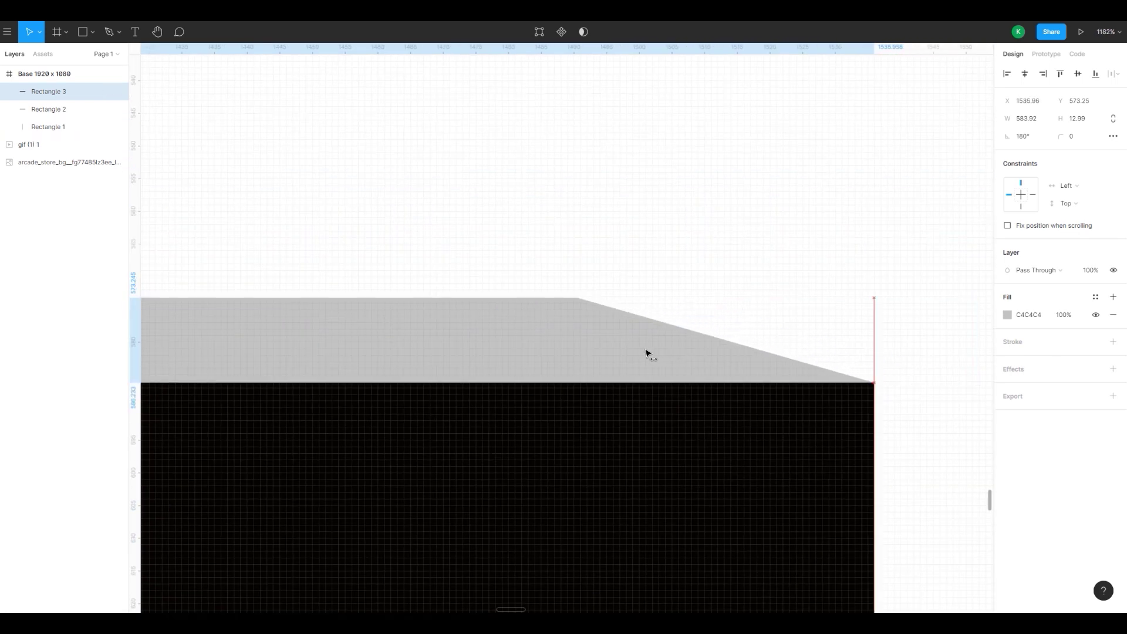
{"action": "left_click", "coordinate": [698, 175]}
- Select both cabinet-top strips and stretch them upward to about 24.5 px high
{"action": "scroll", "coordinate": [662, 218], "scroll_direction": "down", "scroll_amount": 8}
{"action": "scroll", "coordinate": [522, 326], "scroll_direction": "down", "scroll_amount": 6}
{"action": "scroll", "coordinate": [407, 403], "scroll_direction": "up", "scroll_amount": 8}
{"action": "left_click", "coordinate": [495, 476]}
{"action": "scroll", "coordinate": [495, 476], "scroll_direction": "down", "scroll_amount": 6}
{"action": "left_click", "coordinate": [631, 480], "text": "shift"}
{"action": "scroll", "coordinate": [589, 482], "scroll_direction": "up", "scroll_amount": 3}
{"action": "scroll", "coordinate": [790, 317], "scroll_direction": "down", "scroll_amount": 5}
{"action": "left_click", "coordinate": [717, 307]}
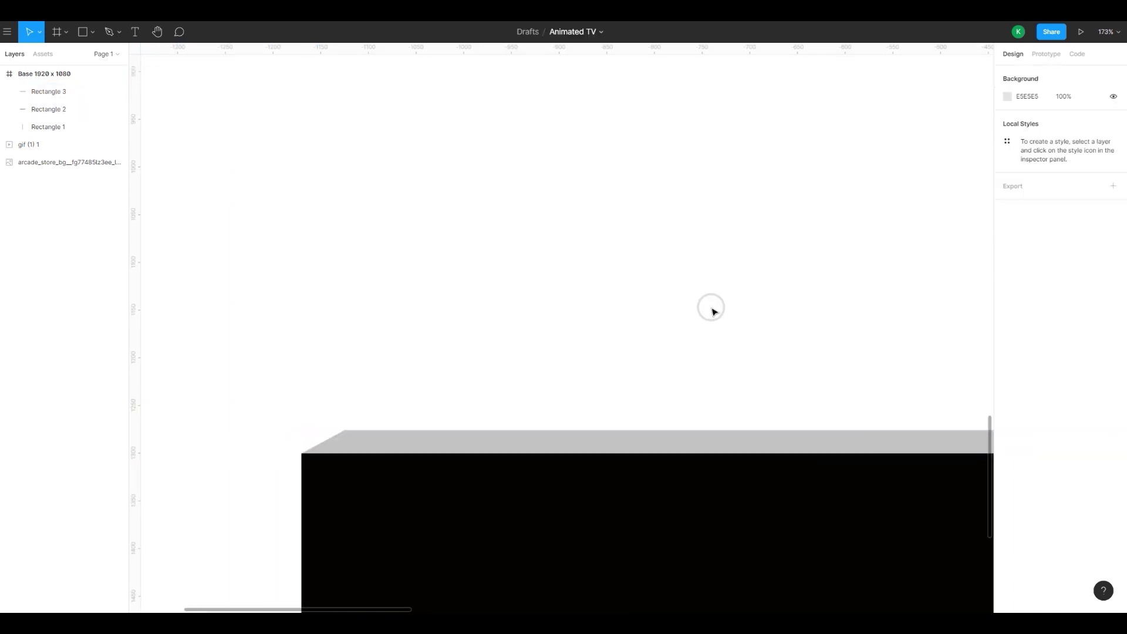
- Combine the two cabinet-top strips into one shape with Union Selection
{"action": "scroll", "coordinate": [385, 362], "scroll_direction": "right", "scroll_amount": 3}
{"action": "scroll", "coordinate": [385, 362], "scroll_direction": "right", "scroll_amount": 1}
{"action": "left_click", "coordinate": [551, 437]}
{"action": "left_click", "coordinate": [457, 440], "text": "shift"}
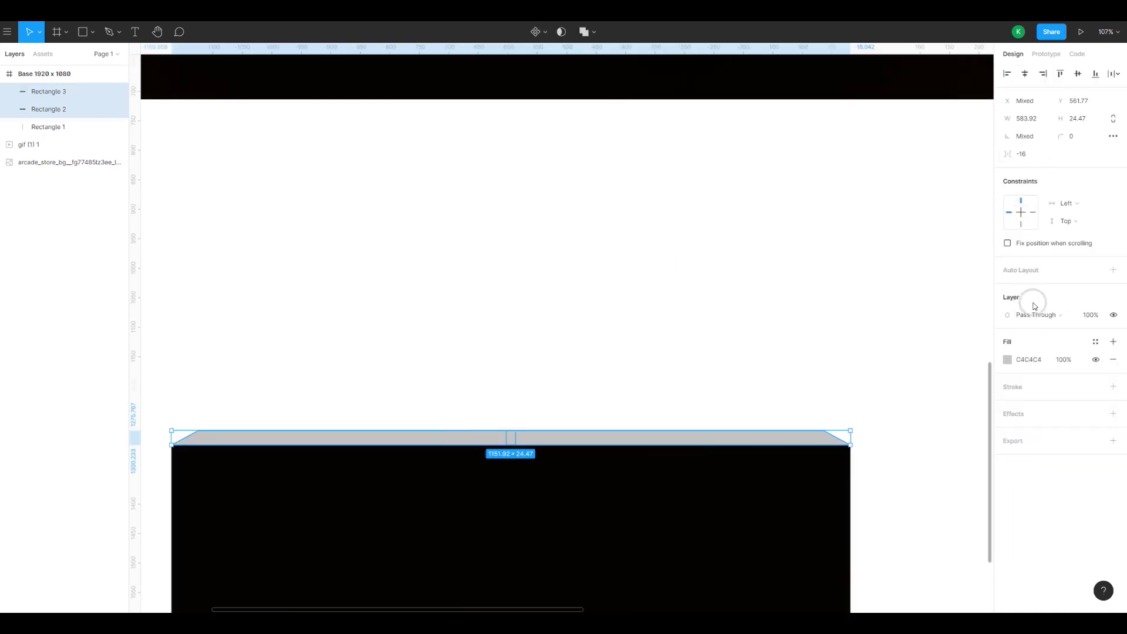
{"action": "left_click", "coordinate": [1046, 54]}
{"action": "left_click", "coordinate": [1012, 54]}
{"action": "left_click", "coordinate": [594, 31]}
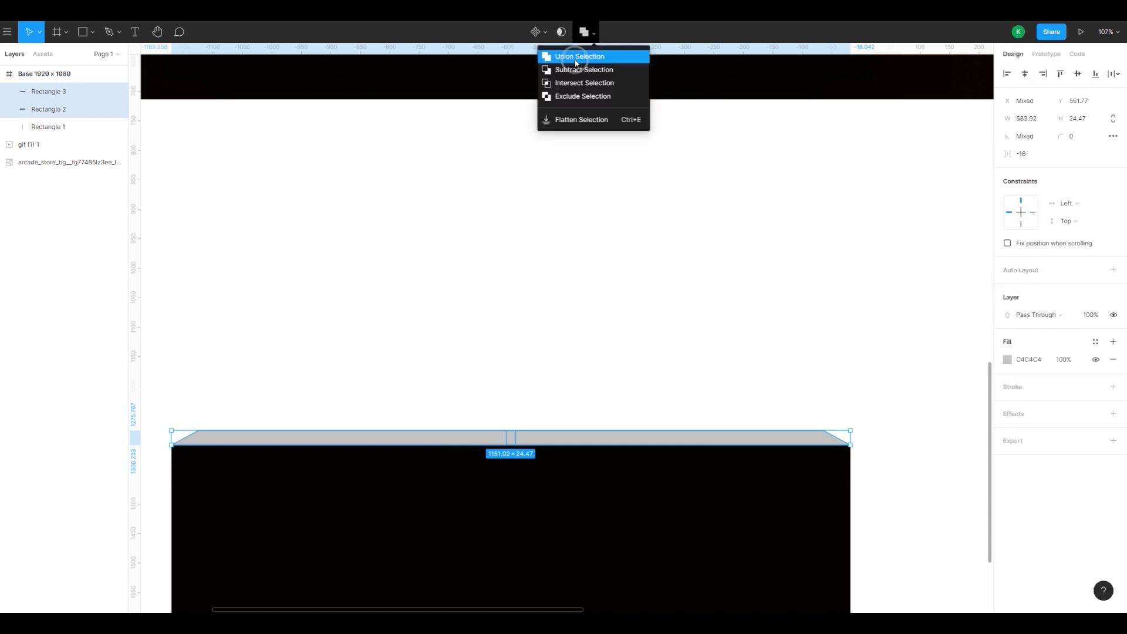
{"action": "left_click", "coordinate": [578, 57]}
- Fill the united cabinet top with the warm brown sampled from the photo's lit cabinet surface
{"action": "scroll", "coordinate": [554, 295], "scroll_direction": "down", "scroll_amount": 4}
{"action": "left_click", "coordinate": [1007, 359]}
{"action": "left_click_drag", "start_coordinate": [526, 195], "coordinate": [467, 507]}
{"action": "scroll", "coordinate": [317, 335], "scroll_direction": "up", "scroll_amount": 3}
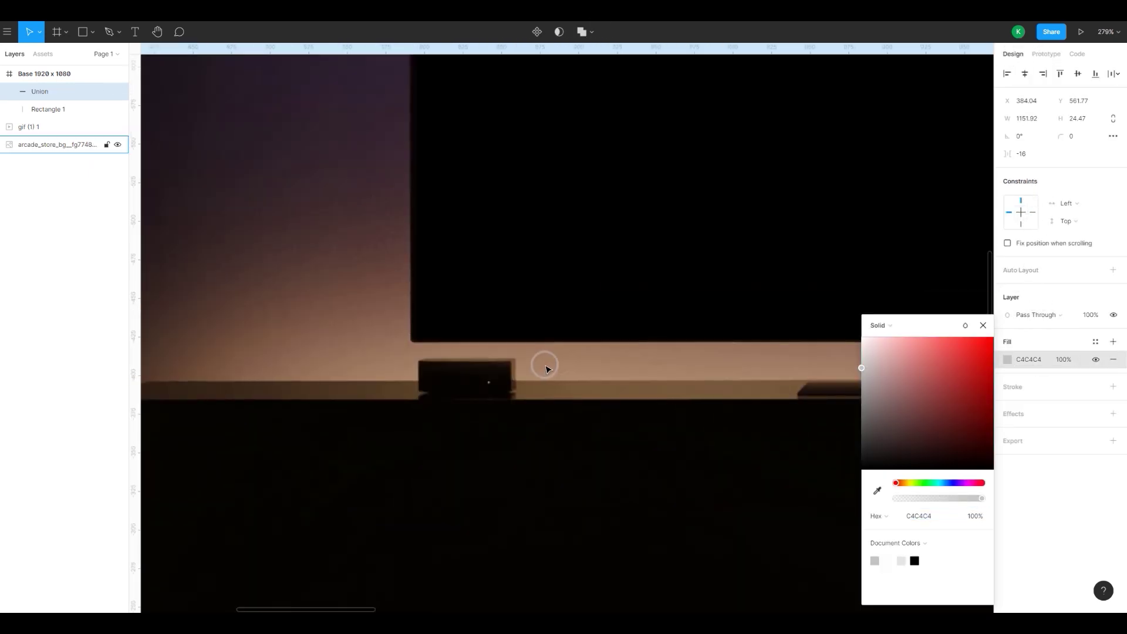
{"action": "scroll", "coordinate": [546, 366], "scroll_direction": "down", "scroll_amount": 1}
{"action": "key", "text": "i"}
{"action": "left_click", "coordinate": [521, 358]}
{"action": "left_click", "coordinate": [982, 325]}
{"action": "scroll", "coordinate": [577, 359], "scroll_direction": "down", "scroll_amount": 2}
{"action": "scroll", "coordinate": [591, 409], "scroll_direction": "down", "scroll_amount": 4}
{"action": "left_click", "coordinate": [559, 388]}
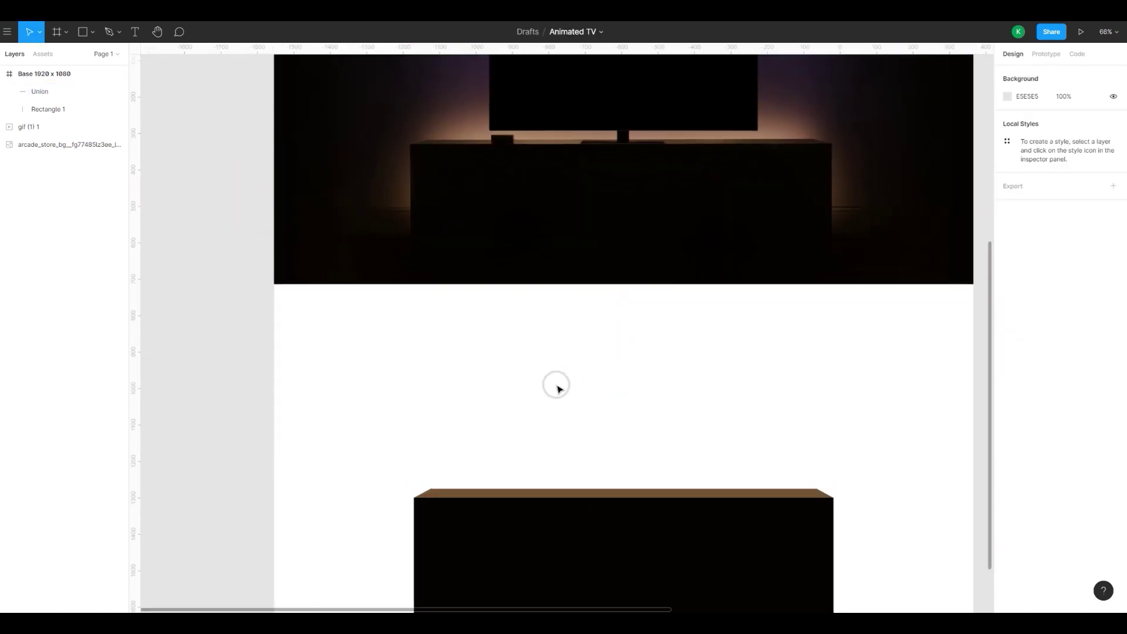
- Shorten the black cabinet front to about 409 px high and move it with its top down to the frame's bottom edge
{"action": "scroll", "coordinate": [508, 386], "scroll_direction": "down", "scroll_amount": 5}
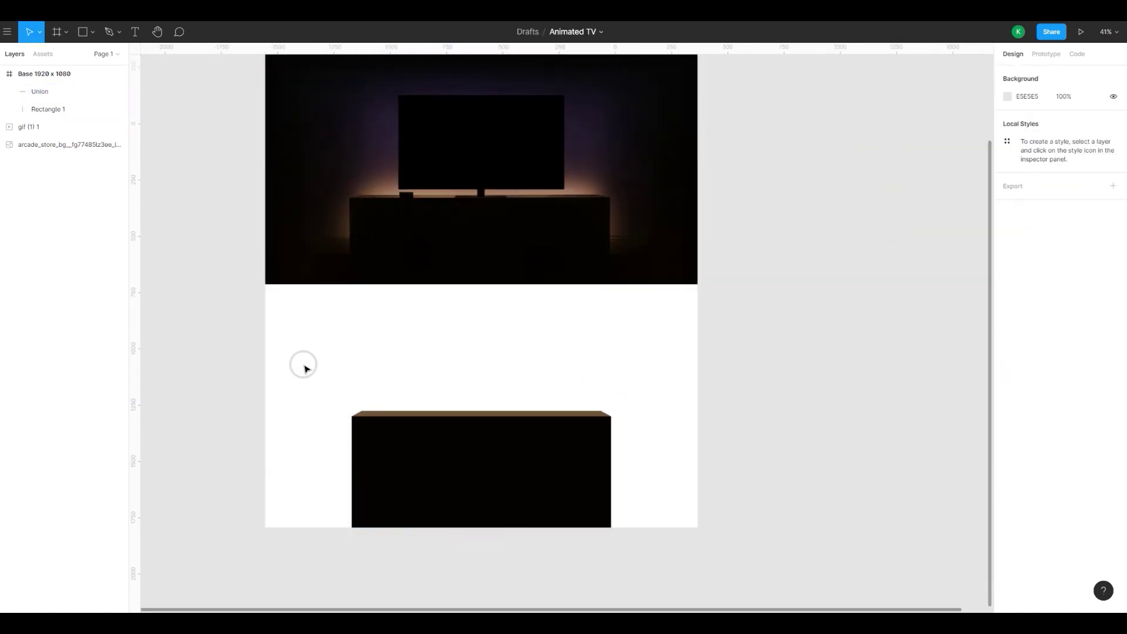
{"action": "left_click", "coordinate": [464, 464]}
{"action": "left_click_drag", "start_coordinate": [480, 530], "coordinate": [478, 509]}
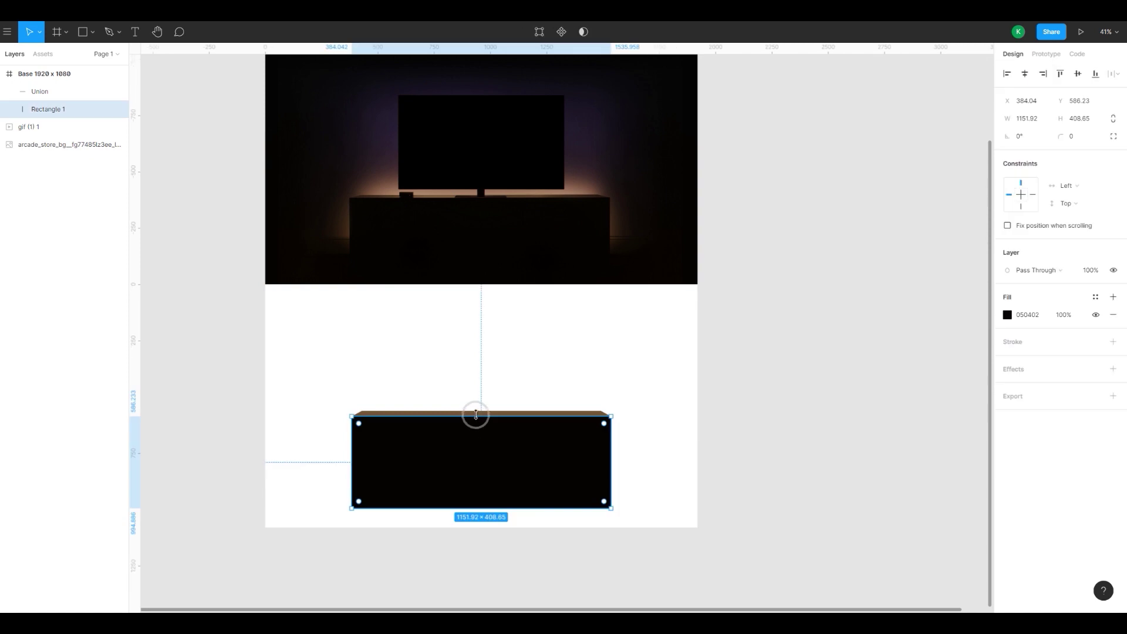
{"action": "left_click", "coordinate": [475, 414], "text": "shift"}
{"action": "left_click_drag", "start_coordinate": [484, 453], "coordinate": [484, 471]}
{"action": "left_click", "coordinate": [467, 419]}
- Draw a rectangle about 738 × 420 px over the television screen in the photo
{"action": "scroll", "coordinate": [465, 435], "scroll_direction": "up", "scroll_amount": 1}
{"action": "left_click", "coordinate": [92, 33]}
{"action": "left_click", "coordinate": [86, 56]}
{"action": "scroll", "coordinate": [465, 264], "scroll_direction": "up", "scroll_amount": 7}
{"action": "scroll", "coordinate": [368, 278], "scroll_direction": "up", "scroll_amount": 3}
{"action": "mouse_move", "coordinate": [327, 188]}
{"action": "left_mouse_down"}
{"action": "mouse_move", "coordinate": [657, 428]}
{"action": "mouse_move", "coordinate": [760, 438]}
{"action": "left_mouse_up"}
{"action": "scroll", "coordinate": [627, 471], "scroll_direction": "down", "scroll_amount": 5}
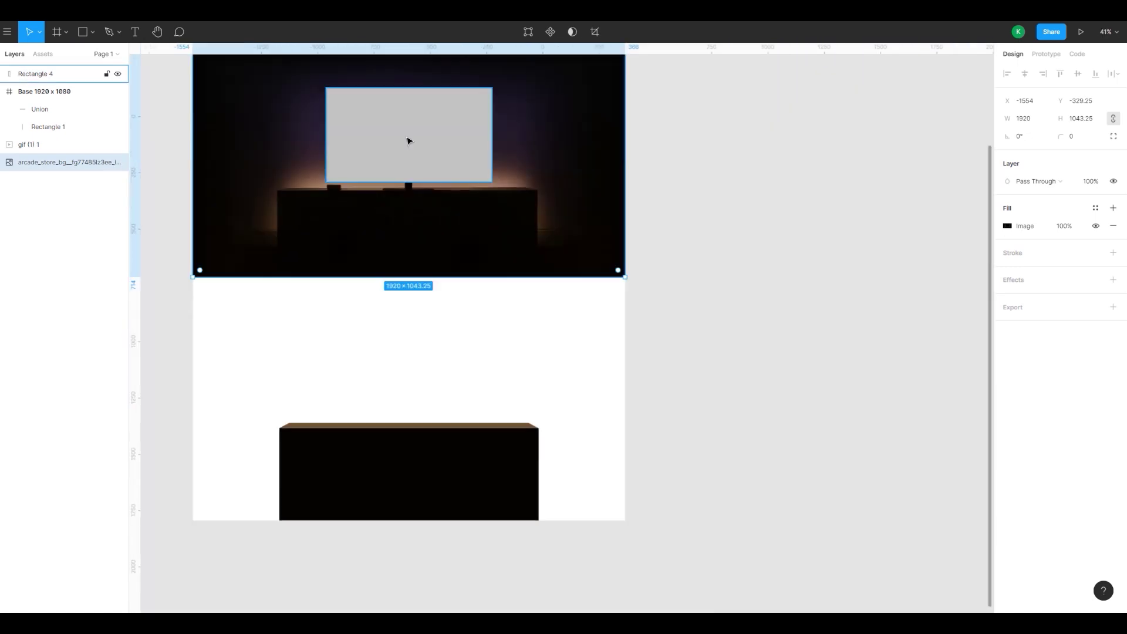
- Move the television rectangle into the base frame just above the cabinet and centre it horizontally
{"action": "left_click_drag", "start_coordinate": [423, 130], "coordinate": [409, 366]}
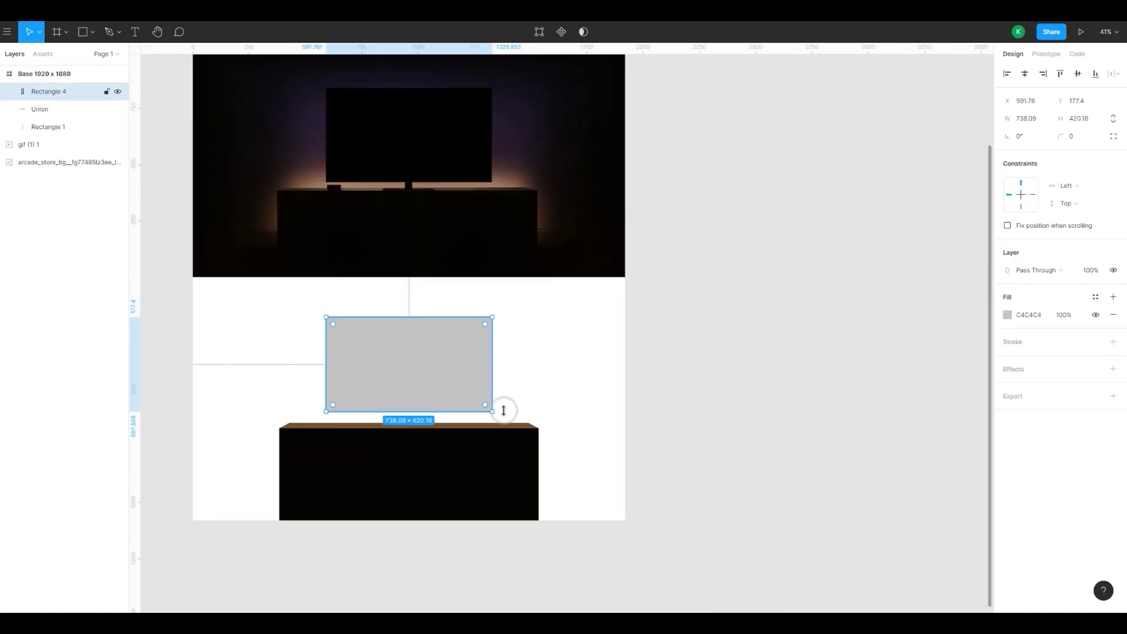
{"action": "left_click", "coordinate": [1024, 74]}
{"action": "left_click", "coordinate": [693, 340]}
- Round the television rectangle's corners with a radius of 5
{"action": "scroll", "coordinate": [405, 490], "scroll_direction": "up", "scroll_amount": 2}
{"action": "left_click", "coordinate": [356, 347]}
{"action": "scroll", "coordinate": [356, 346], "scroll_direction": "up", "scroll_amount": 2}
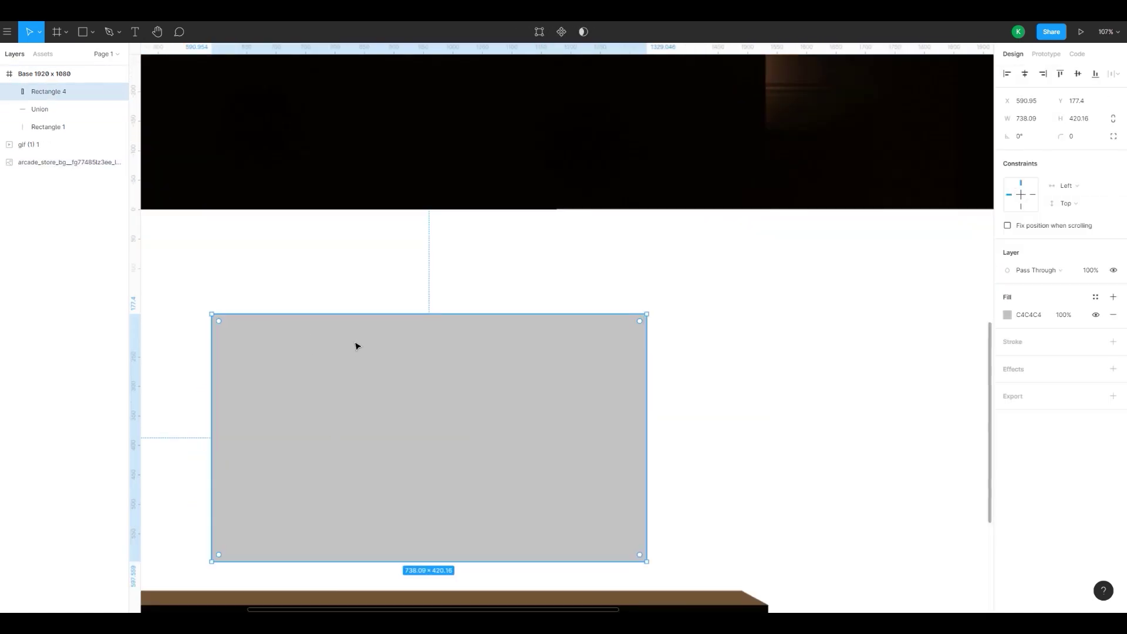
{"action": "left_click", "coordinate": [913, 307]}
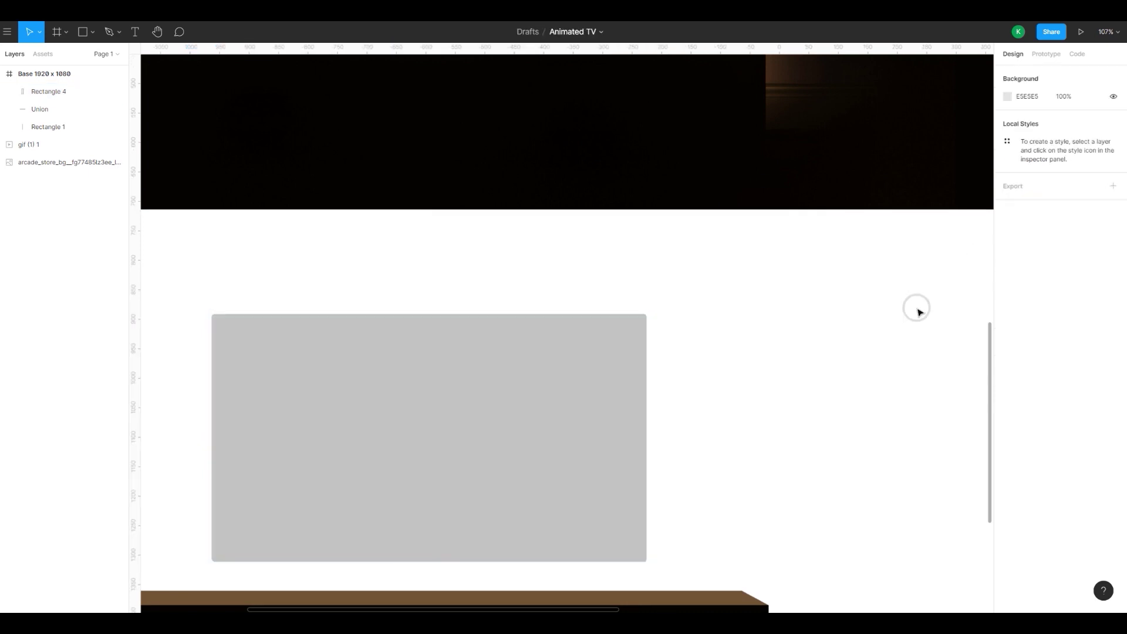
{"action": "scroll", "coordinate": [784, 223], "scroll_direction": "down", "scroll_amount": 4}
{"action": "left_click_drag", "start_coordinate": [572, 510], "coordinate": [666, 468]}
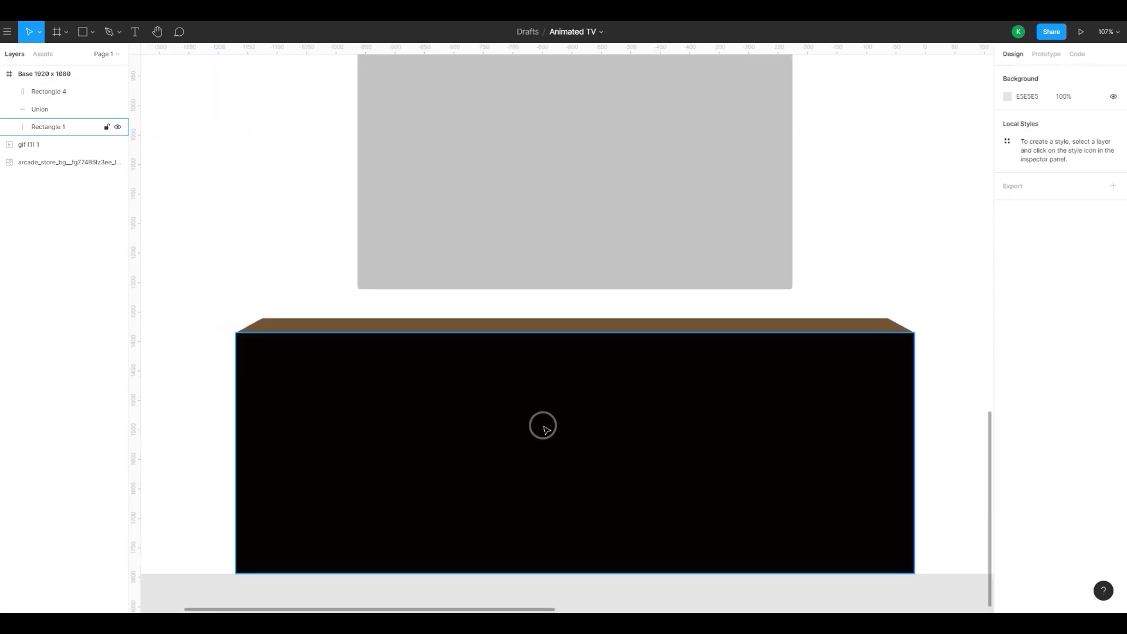
{"action": "left_click", "coordinate": [414, 324]}
{"action": "left_click", "coordinate": [390, 378], "text": "shift"}
{"action": "left_click", "coordinate": [298, 232]}
{"action": "left_click_drag", "start_coordinate": [265, 243], "coordinate": [257, 377]}
- Draw a narrow rectangle as the stand's neck between the television and the cabinet top, centred horizontally in the frame
{"action": "scroll", "coordinate": [295, 364], "scroll_direction": "down", "scroll_amount": 2}
{"action": "left_click", "coordinate": [91, 32]}
{"action": "left_click", "coordinate": [86, 54]}
{"action": "scroll", "coordinate": [408, 443], "scroll_direction": "up", "scroll_amount": 3}
{"action": "left_click_drag", "start_coordinate": [471, 371], "coordinate": [501, 432]}
{"action": "left_click", "coordinate": [1025, 73]}
{"action": "left_click", "coordinate": [687, 483]}
- Draw a flat stand base about 224 × 19 px on the cabinet top beneath the television's neck
{"action": "scroll", "coordinate": [609, 420], "scroll_direction": "down", "scroll_amount": 3}
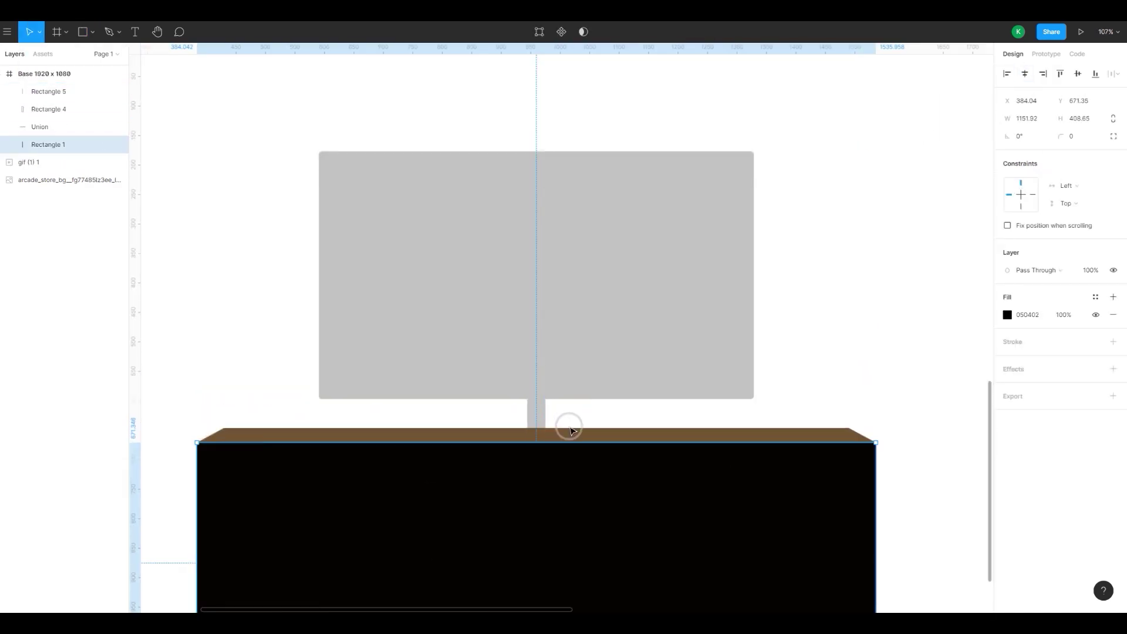
{"action": "left_click", "coordinate": [538, 416]}
{"action": "left_click", "coordinate": [222, 173]}
{"action": "scroll", "coordinate": [285, 186], "scroll_direction": "down", "scroll_amount": 2}
{"action": "left_click", "coordinate": [92, 33]}
{"action": "left_click", "coordinate": [86, 54]}
{"action": "scroll", "coordinate": [436, 355], "scroll_direction": "up", "scroll_amount": 4}
{"action": "mouse_move", "coordinate": [344, 294]}
{"action": "left_mouse_down"}
{"action": "mouse_move", "coordinate": [488, 331]}
{"action": "mouse_move", "coordinate": [529, 306]}
{"action": "mouse_move", "coordinate": [557, 313]}
{"action": "left_mouse_up"}
{"action": "left_click", "coordinate": [606, 272]}
{"action": "scroll", "coordinate": [584, 443], "scroll_direction": "down", "scroll_amount": 4}
{"action": "scroll", "coordinate": [551, 355], "scroll_direction": "up", "scroll_amount": 2}
{"action": "left_click", "coordinate": [541, 331]}
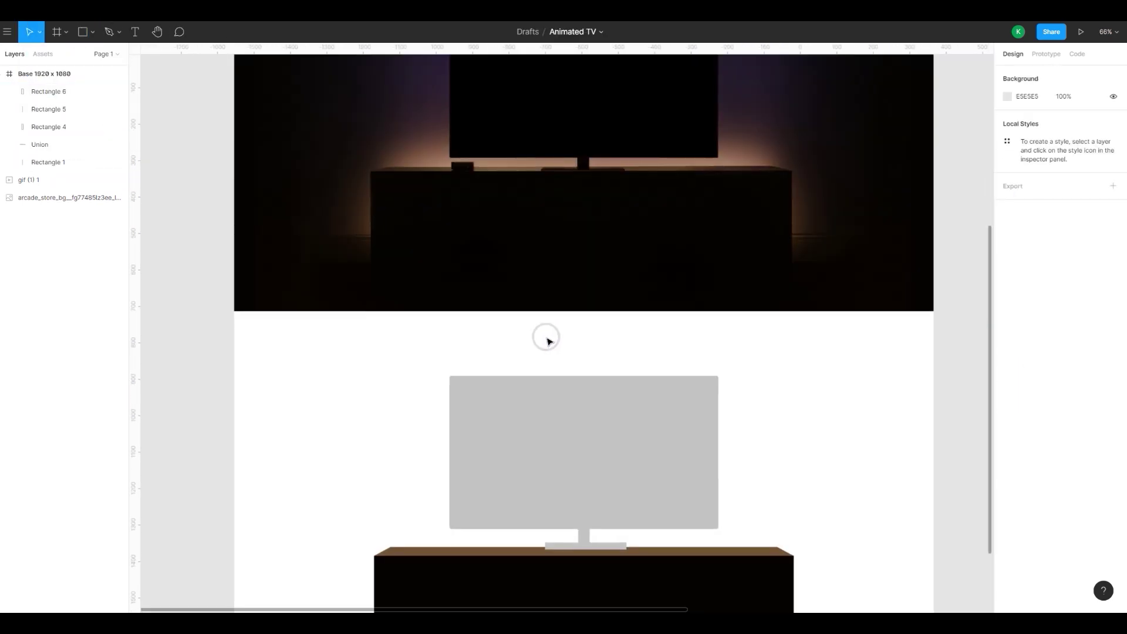
- Try individual corner radii of 10 on the television's stand base
{"action": "scroll", "coordinate": [528, 384], "scroll_direction": "up", "scroll_amount": 5}
{"action": "left_click", "coordinate": [646, 391]}
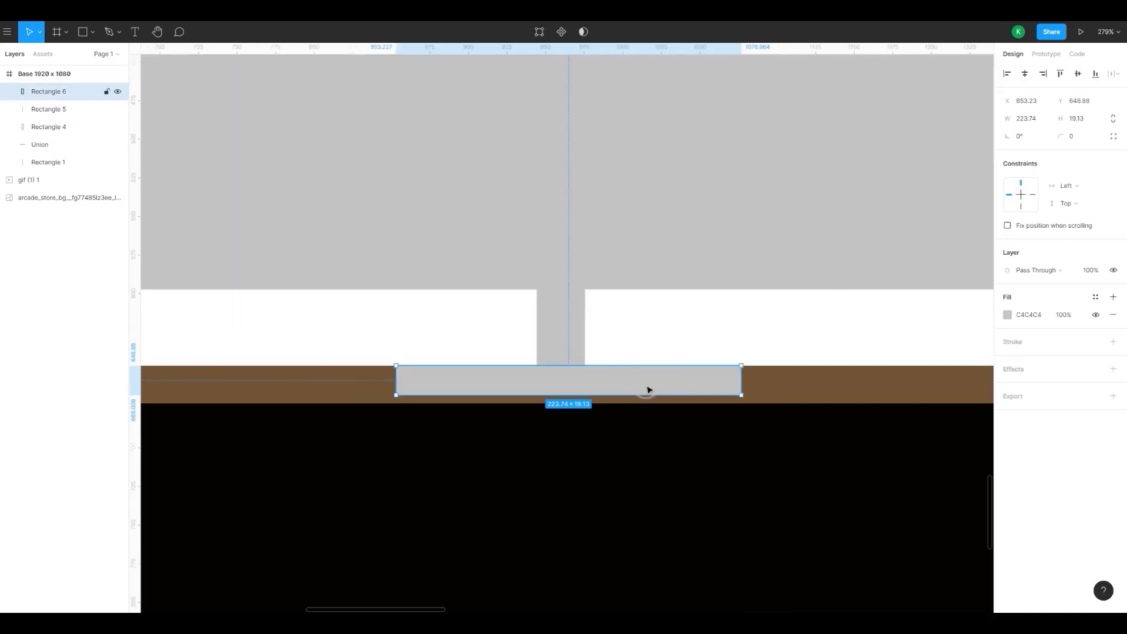
{"action": "left_click", "coordinate": [1113, 136]}
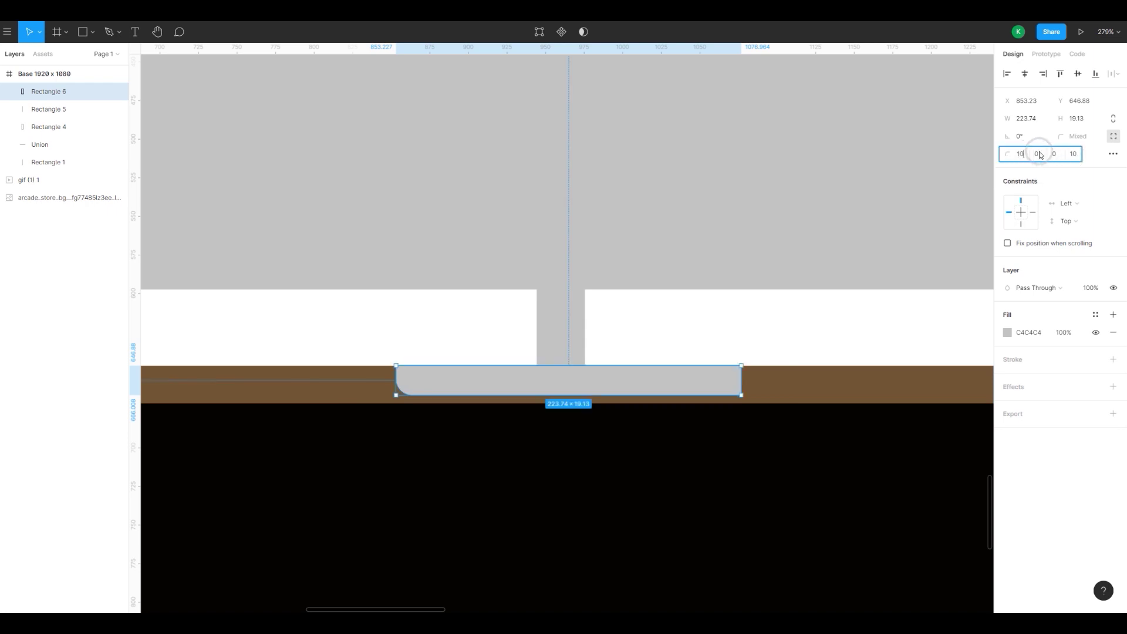
{"action": "left_click", "coordinate": [938, 156]}
{"action": "left_click", "coordinate": [1113, 137]}
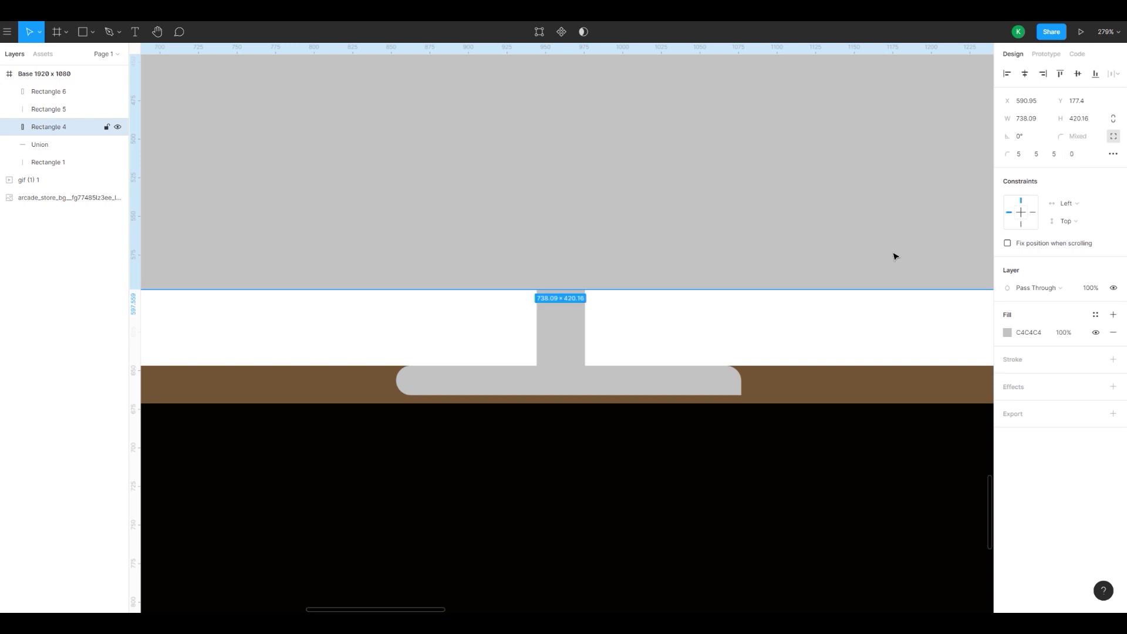
{"action": "left_click", "coordinate": [716, 378]}
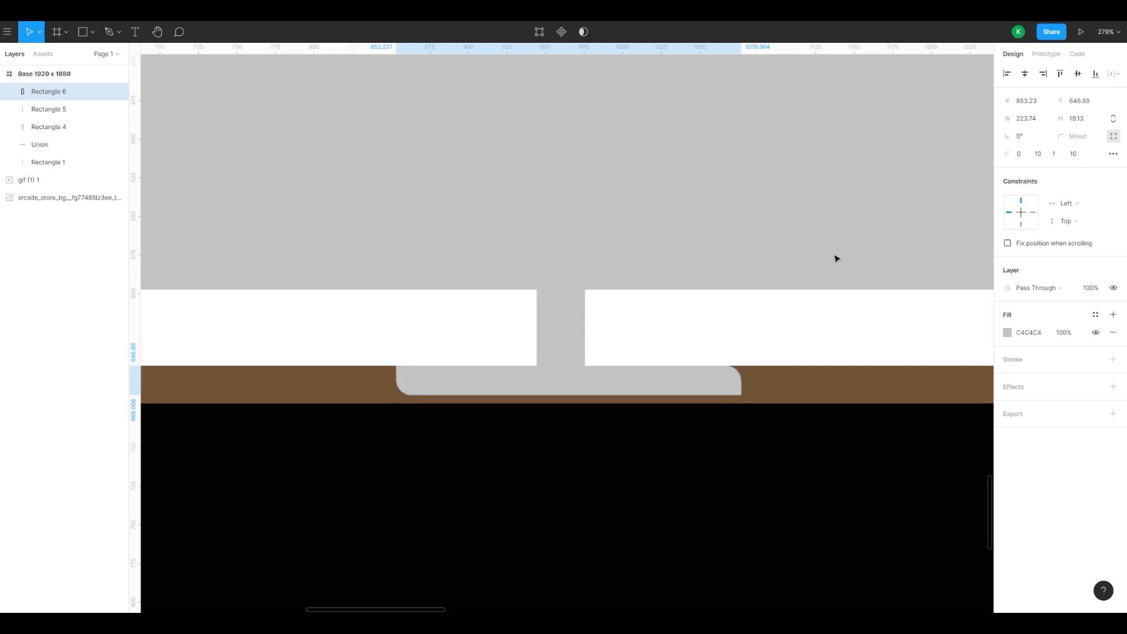
{"action": "left_click", "coordinate": [1111, 155]}
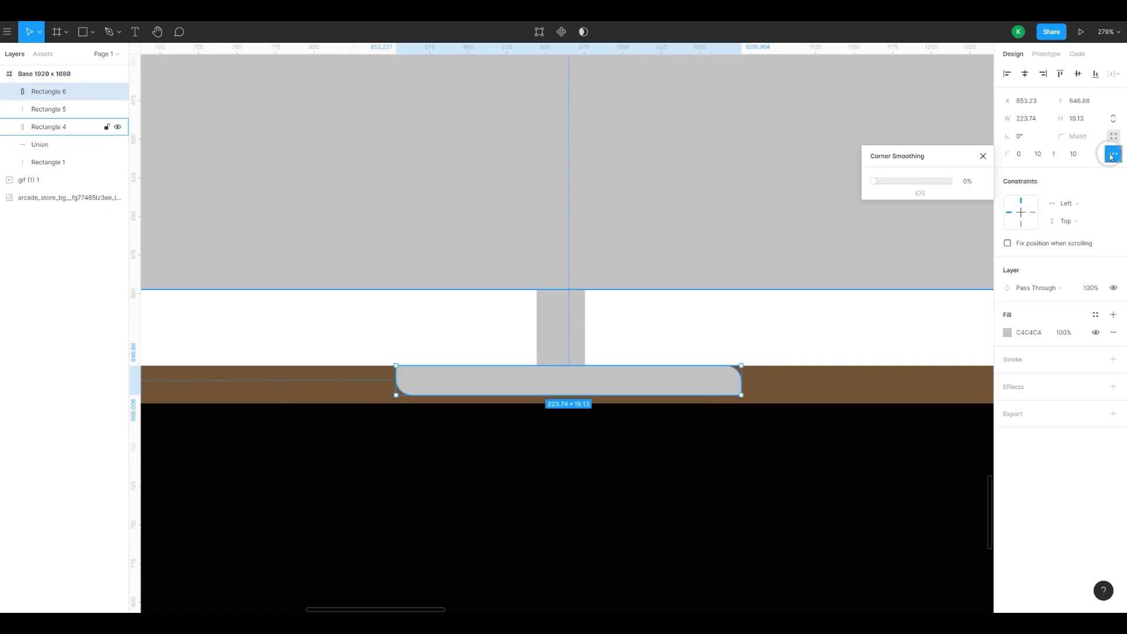
{"action": "left_click", "coordinate": [1054, 155]}
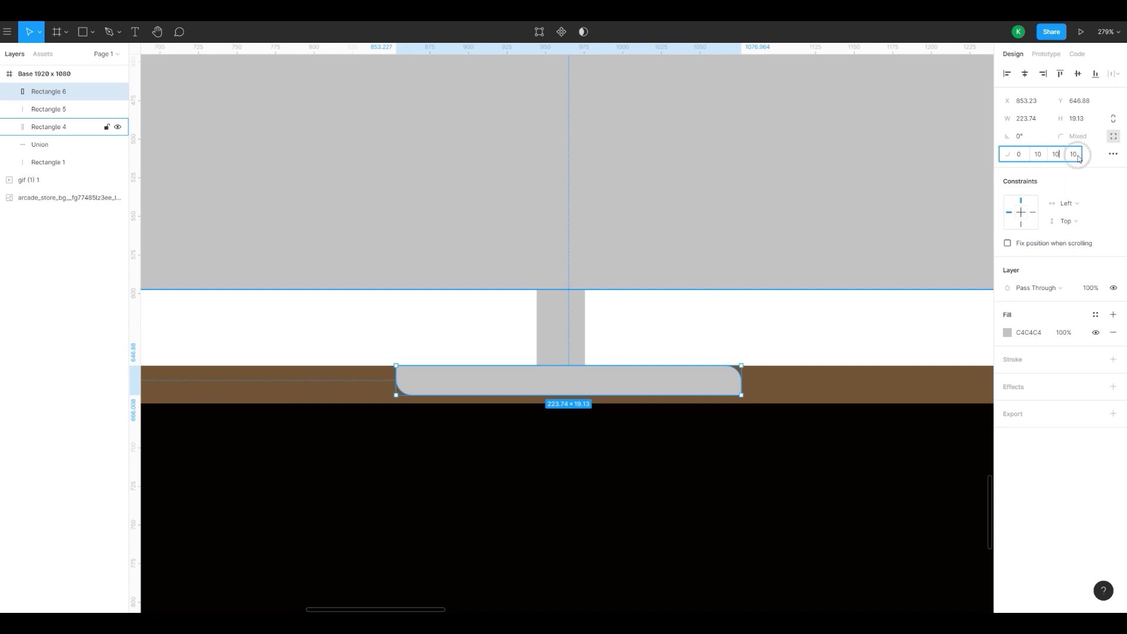
{"action": "left_click", "coordinate": [1075, 154]}
{"action": "left_click", "coordinate": [755, 341]}
- Set the stand base's two upper corner radii to 25 and its two lower corner radii to 0
{"action": "left_click", "coordinate": [710, 379]}
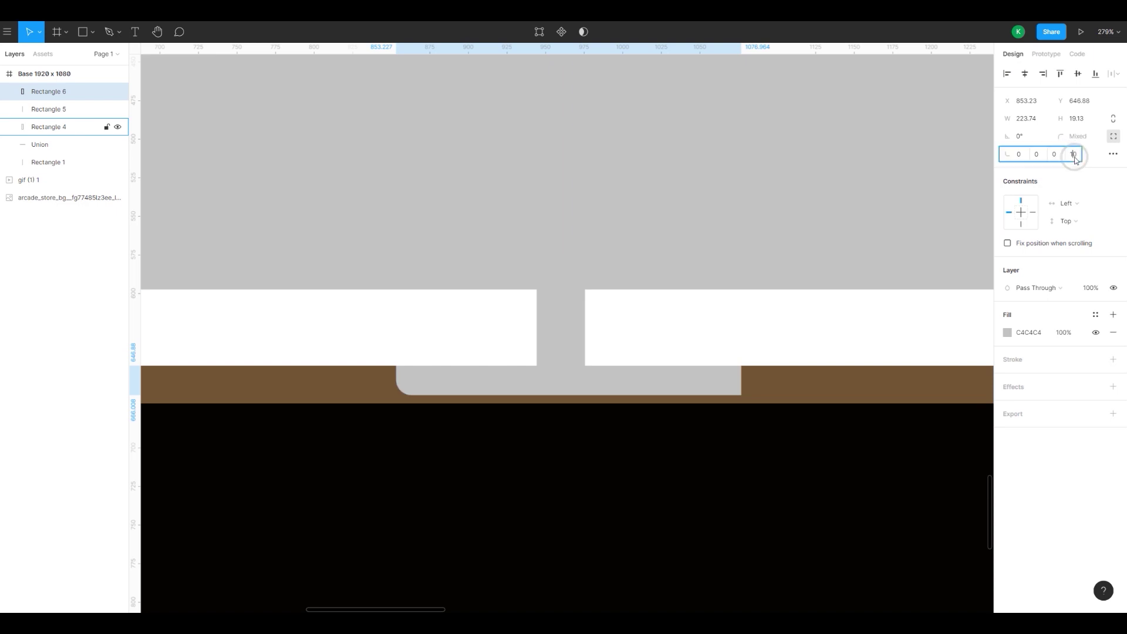
{"action": "left_click", "coordinate": [1044, 196]}
{"action": "left_click", "coordinate": [1025, 159]}
{"action": "type", "text": "25"}
{"action": "key", "text": "Return"}
{"action": "left_click", "coordinate": [1038, 156]}
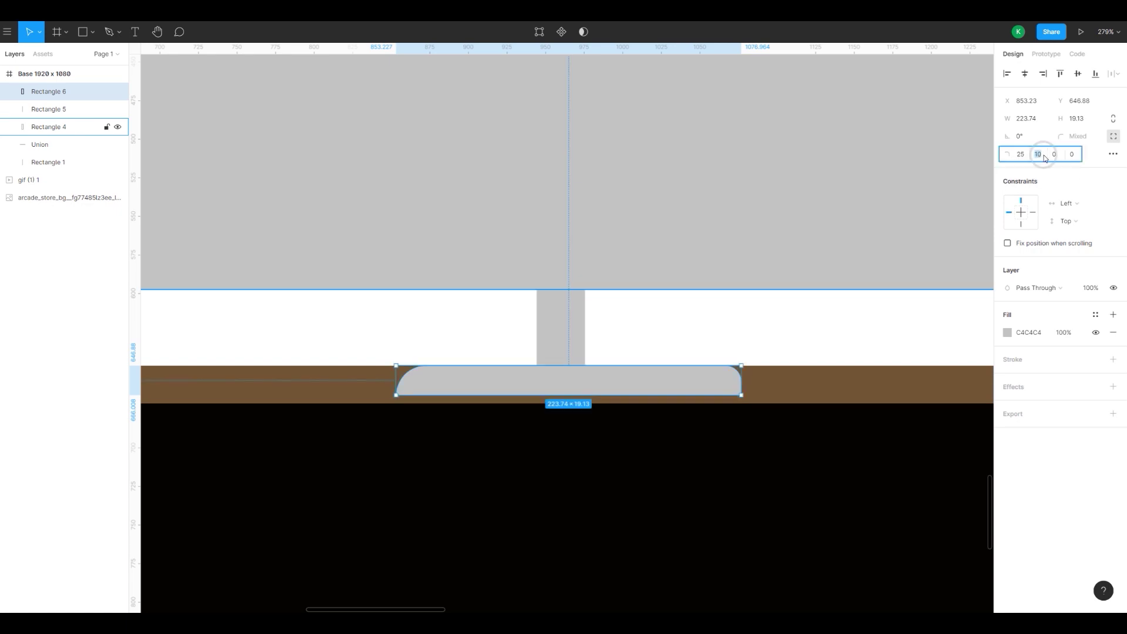
{"action": "key", "text": "Return"}
{"action": "left_click", "coordinate": [1055, 157]}
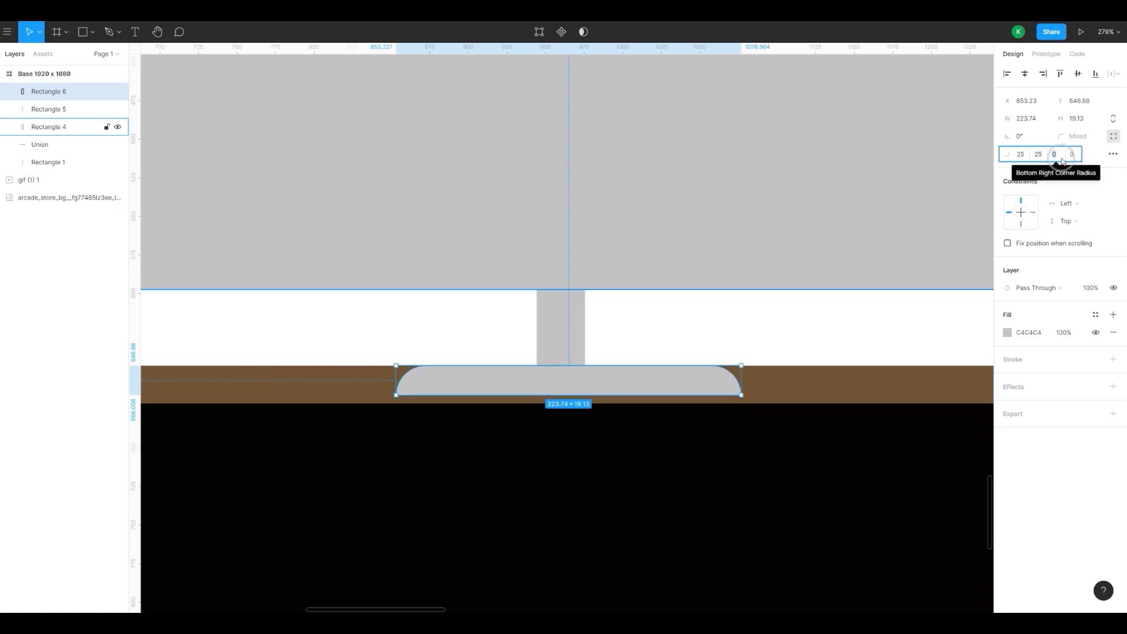
- Set the two lower corner radii of the television's stand base to 5
{"action": "left_click", "coordinate": [1070, 159]}
{"action": "type", "text": "5"}
{"action": "key", "text": "Return"}
{"action": "left_click", "coordinate": [852, 319]}
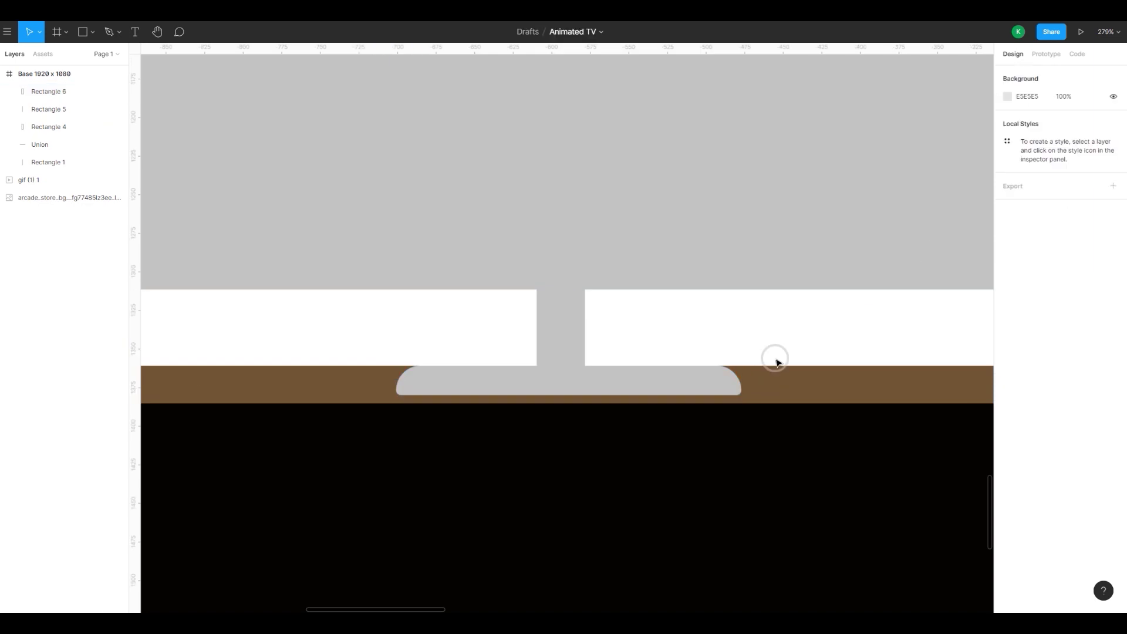
- Align the television, neck and stand base together to the frame's horizontal centre
{"action": "scroll", "coordinate": [721, 306], "scroll_direction": "down", "scroll_amount": 5}
{"action": "scroll", "coordinate": [668, 320], "scroll_direction": "up", "scroll_amount": 7}
{"action": "left_click", "coordinate": [670, 382]}
{"action": "left_click", "coordinate": [649, 297], "text": "shift"}
{"action": "left_click", "coordinate": [701, 152], "text": "shift"}
{"action": "left_click_drag", "start_coordinate": [701, 152], "coordinate": [705, 145]}
{"action": "left_click", "coordinate": [1025, 73]}
{"action": "left_click", "coordinate": [813, 284]}
- Change the base frame's white background fill to a radial gradient
{"action": "scroll", "coordinate": [813, 284], "scroll_direction": "down", "scroll_amount": 9}
{"action": "left_click_drag", "start_coordinate": [734, 493], "coordinate": [561, 587]}
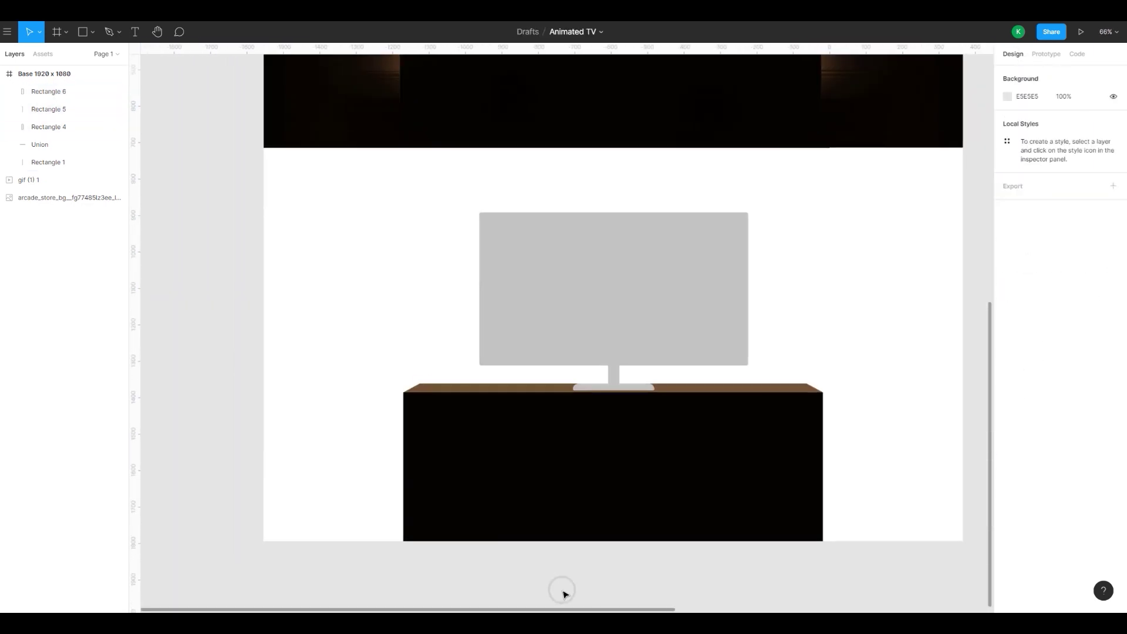
{"action": "left_click_drag", "start_coordinate": [571, 521], "coordinate": [461, 534]}
{"action": "scroll", "coordinate": [578, 334], "scroll_direction": "down", "scroll_amount": 5}
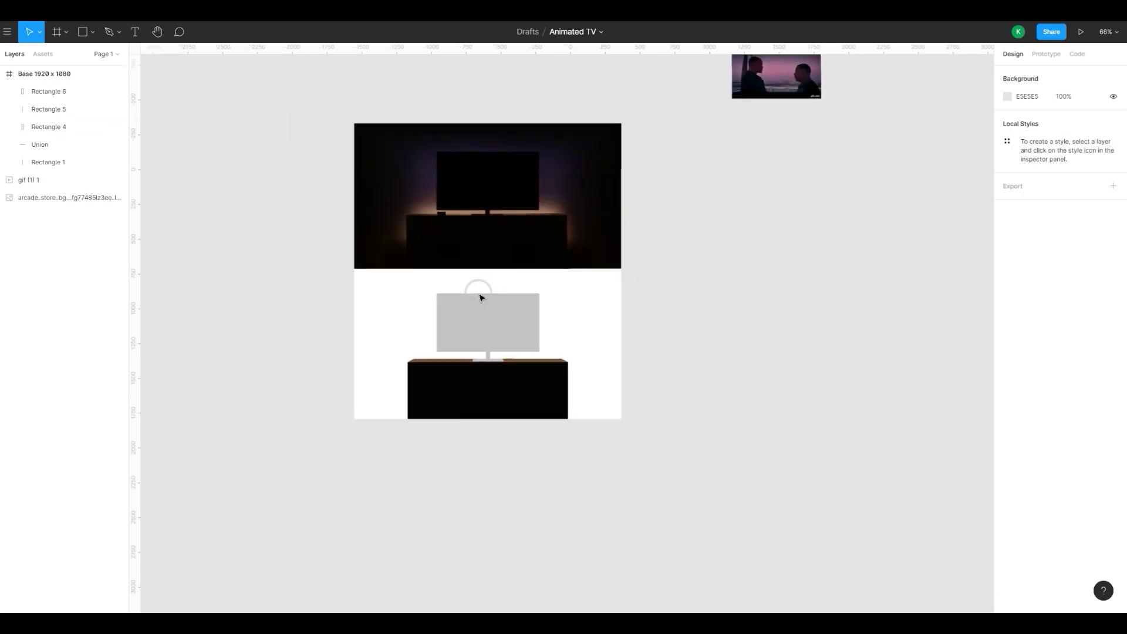
{"action": "scroll", "coordinate": [481, 295], "scroll_direction": "up", "scroll_amount": 2}
{"action": "left_click_drag", "start_coordinate": [413, 228], "coordinate": [413, 213]}
{"action": "left_click", "coordinate": [371, 347]}
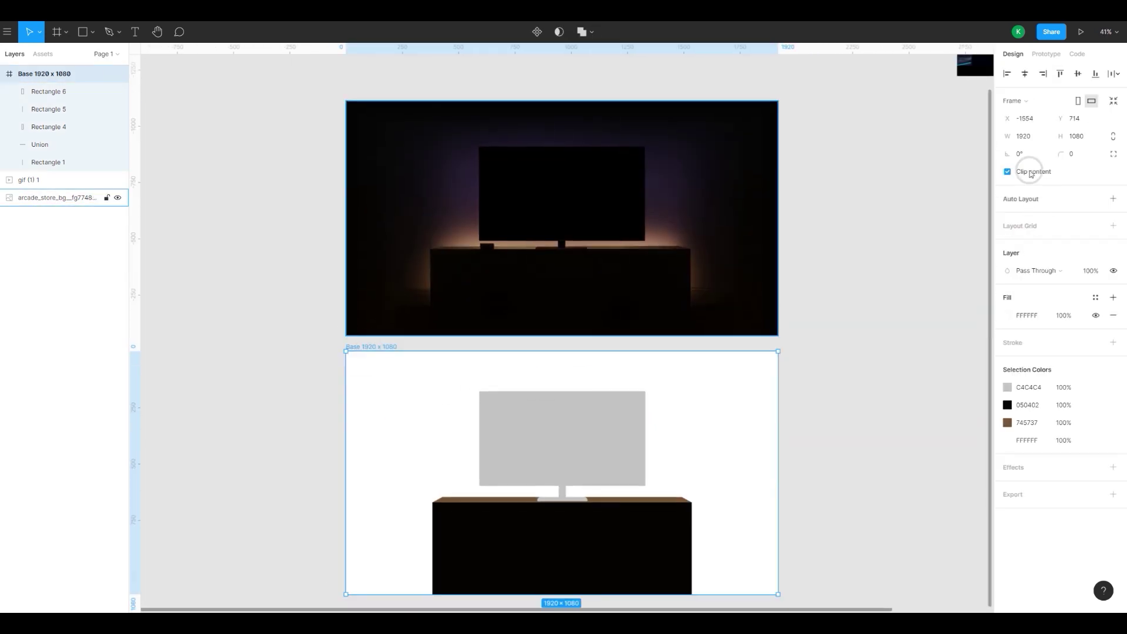
{"action": "left_click", "coordinate": [1010, 314]}
{"action": "left_click", "coordinate": [885, 317]}
{"action": "left_click", "coordinate": [893, 332]}
{"action": "left_click", "coordinate": [880, 286]}
{"action": "left_click", "coordinate": [892, 299]}
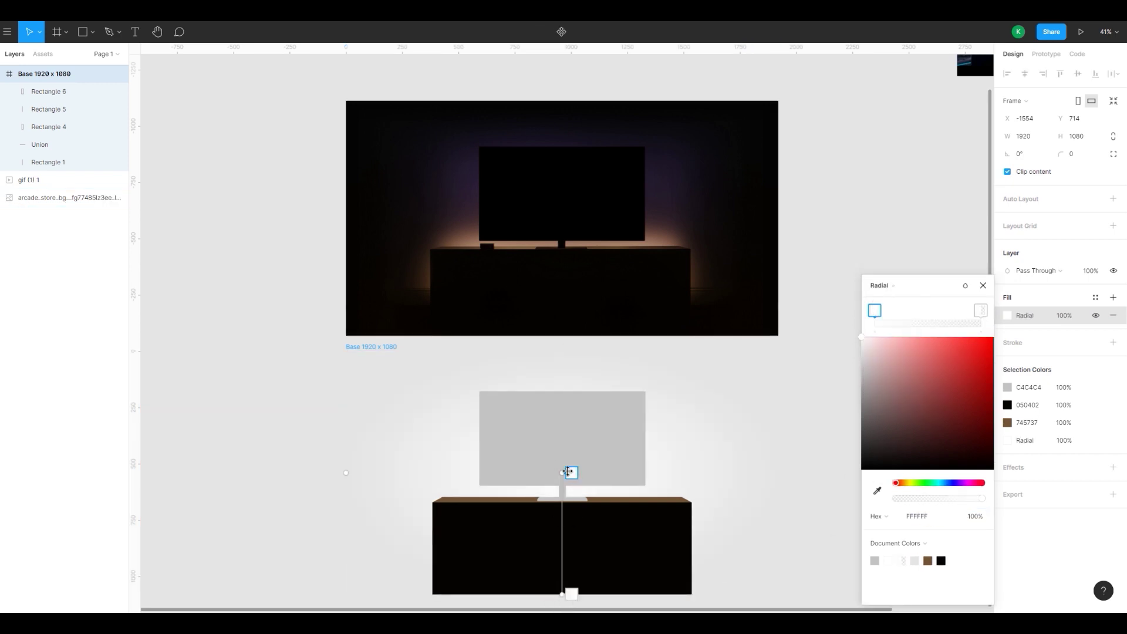
- Sample the reference photo's purple wall glow for the gradient's inner stop and its near-black wall for the outer stop
{"action": "left_click", "coordinate": [876, 490]}
{"action": "left_click", "coordinate": [669, 193]}
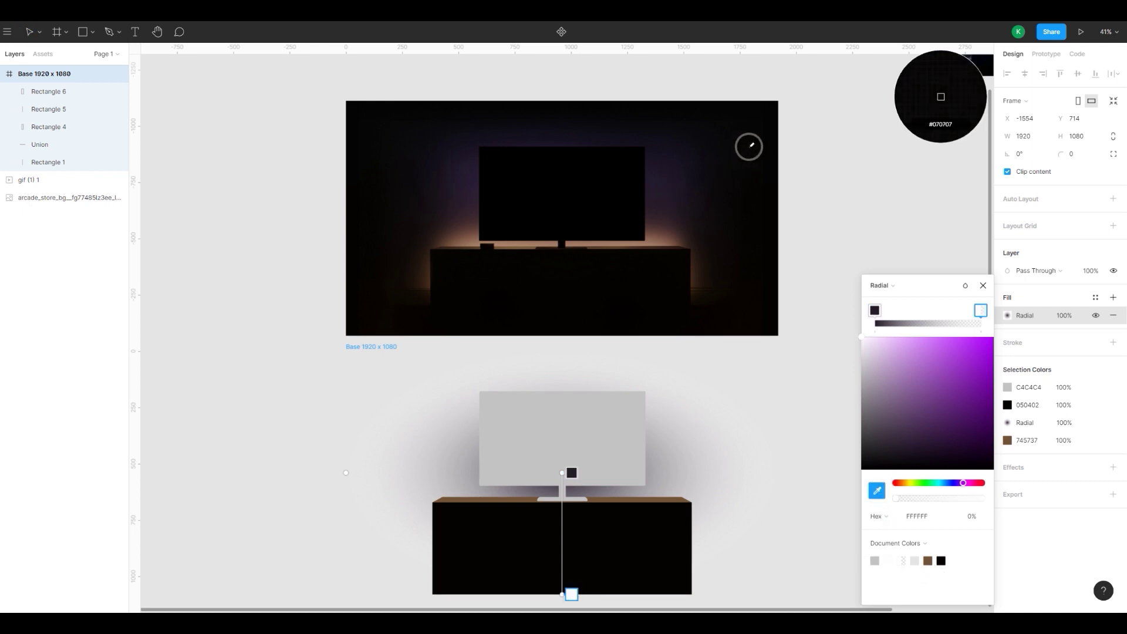
{"action": "left_click", "coordinate": [748, 151]}
- Raise the background gradient's centre slightly behind the television and brighten its inner stop to a stronger purple
{"action": "scroll", "coordinate": [560, 474], "scroll_direction": "up", "scroll_amount": 3}
{"action": "left_click", "coordinate": [571, 473]}
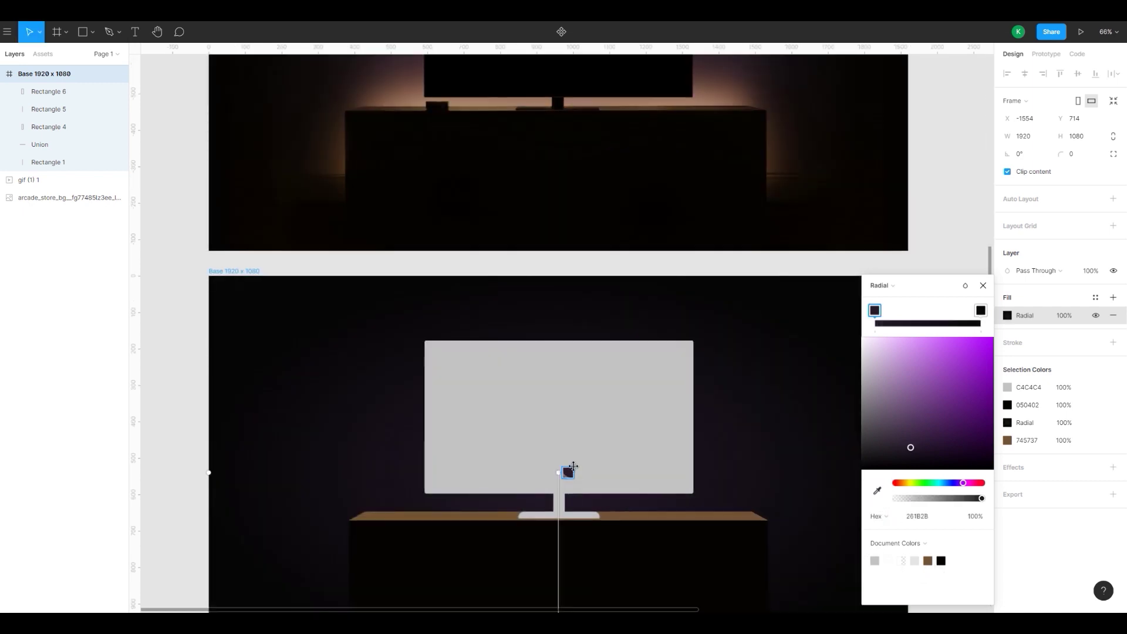
{"action": "left_click_drag", "start_coordinate": [558, 472], "coordinate": [558, 440]}
{"action": "left_click_drag", "start_coordinate": [910, 447], "coordinate": [922, 426]}
{"action": "left_click", "coordinate": [983, 285]}
{"action": "left_click", "coordinate": [944, 254]}
- Draw a large ellipse over the television and cabinet and centre it horizontally in the base frame
{"action": "scroll", "coordinate": [902, 330], "scroll_direction": "down", "scroll_amount": 3}
{"action": "left_click", "coordinate": [678, 499]}
{"action": "left_click_drag", "start_coordinate": [667, 484], "coordinate": [617, 479]}
{"action": "scroll", "coordinate": [635, 474], "scroll_direction": "up", "scroll_amount": 3}
{"action": "key", "text": "Escape"}
{"action": "left_click", "coordinate": [92, 32]}
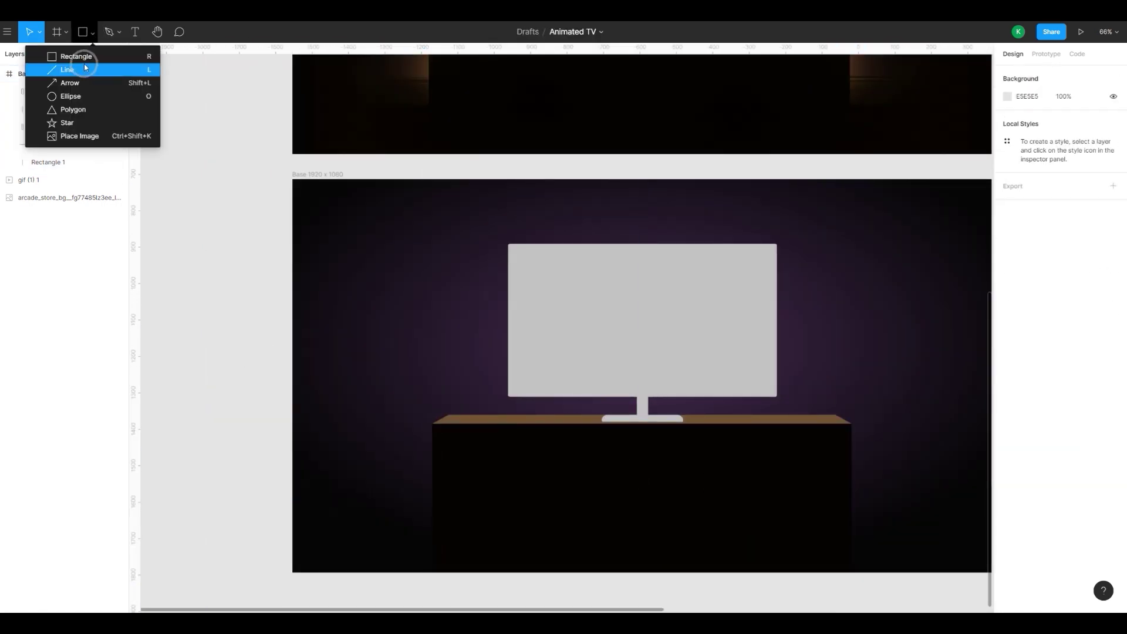
{"action": "left_click", "coordinate": [546, 323]}
{"action": "left_click_drag", "start_coordinate": [415, 323], "coordinate": [460, 353]}
{"action": "left_click", "coordinate": [93, 32]}
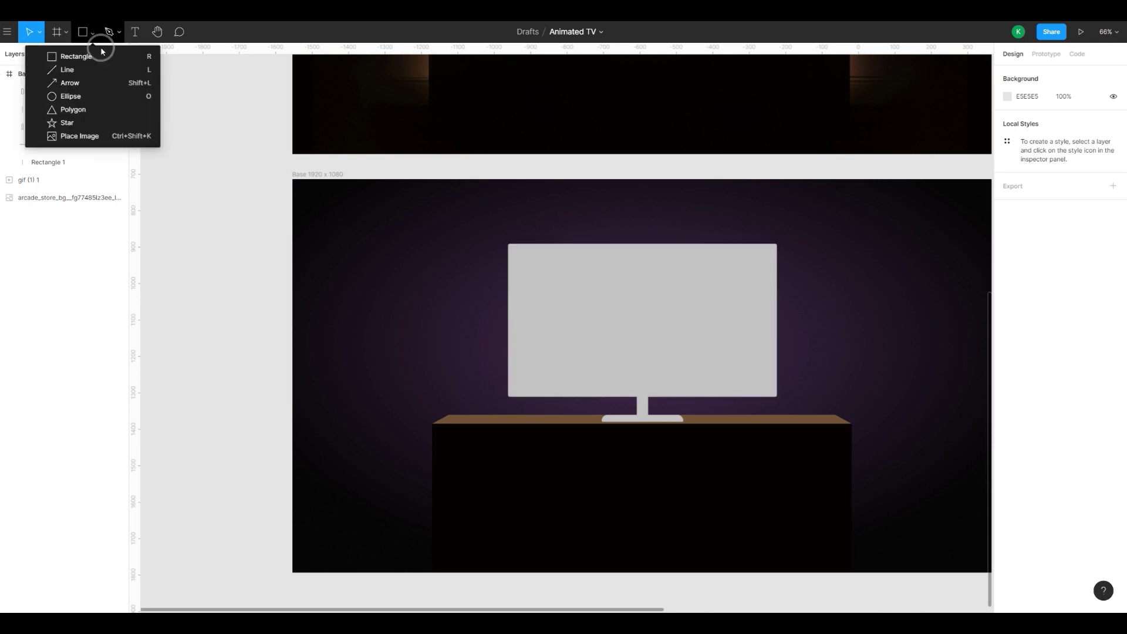
{"action": "left_click", "coordinate": [87, 101]}
{"action": "left_click_drag", "start_coordinate": [417, 297], "coordinate": [802, 561]}
{"action": "left_click_drag", "start_coordinate": [704, 499], "coordinate": [737, 507]}
{"action": "left_click", "coordinate": [1024, 74]}
{"action": "left_click", "coordinate": [165, 216]}
- Send the ellipse behind all other shapes, enlarge it to about 1397 × 1397 px and lower it behind the cabinet
{"action": "left_click", "coordinate": [35, 96]}
{"action": "left_click_drag", "start_coordinate": [59, 190], "coordinate": [59, 189]}
{"action": "left_click_drag", "start_coordinate": [834, 306], "coordinate": [896, 244]}
{"action": "left_click", "coordinate": [558, 340]}
{"action": "left_click_drag", "start_coordinate": [463, 379], "coordinate": [463, 465]}
- Fill the ellipse with the warm brown 866151 sampled from the glow in the reference photo
{"action": "left_click", "coordinate": [1007, 315]}
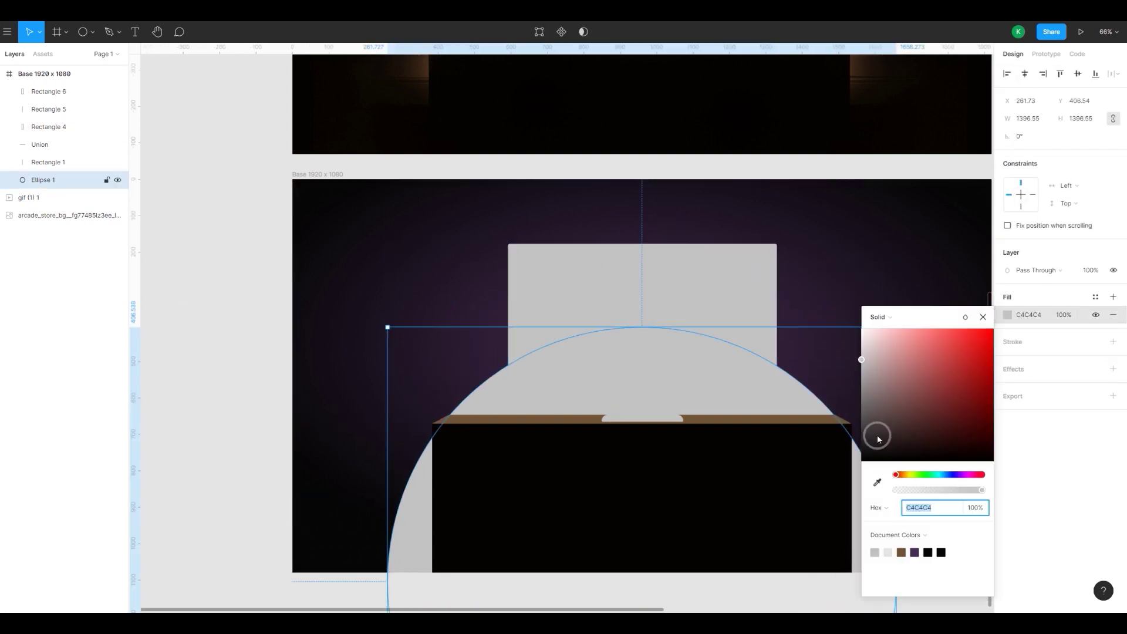
{"action": "scroll", "coordinate": [787, 463], "scroll_direction": "up", "scroll_amount": 5}
{"action": "key", "text": "i"}
{"action": "left_click", "coordinate": [800, 308]}
{"action": "key", "text": "Escape"}
{"action": "scroll", "coordinate": [826, 378], "scroll_direction": "down", "scroll_amount": 5}
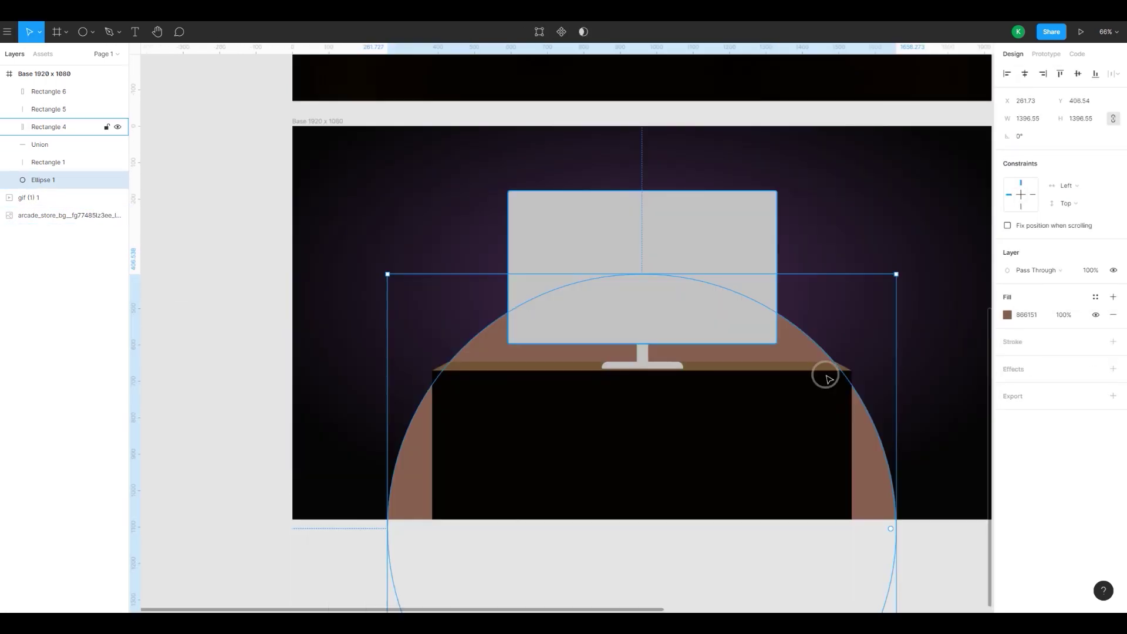
- Apply a layer blur of 150 to the brown ellipse
{"action": "left_click", "coordinate": [1012, 368]}
{"action": "left_click", "coordinate": [1036, 386]}
{"action": "left_click", "coordinate": [1047, 398]}
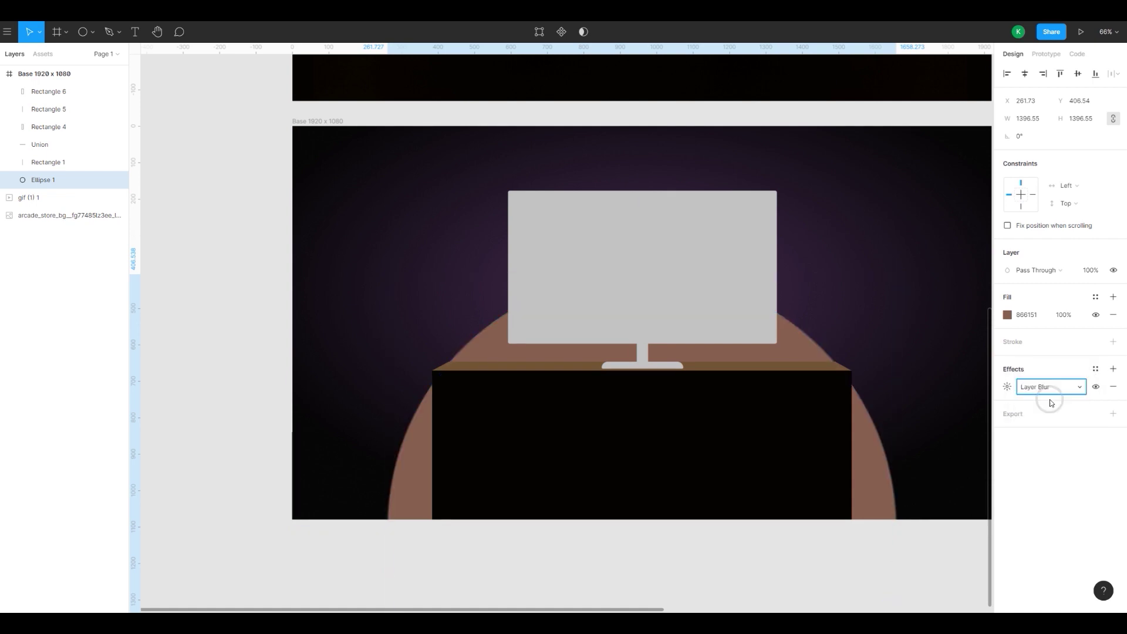
{"action": "left_click", "coordinate": [1010, 391]}
{"action": "left_click", "coordinate": [970, 401]}
{"action": "key", "text": "Return"}
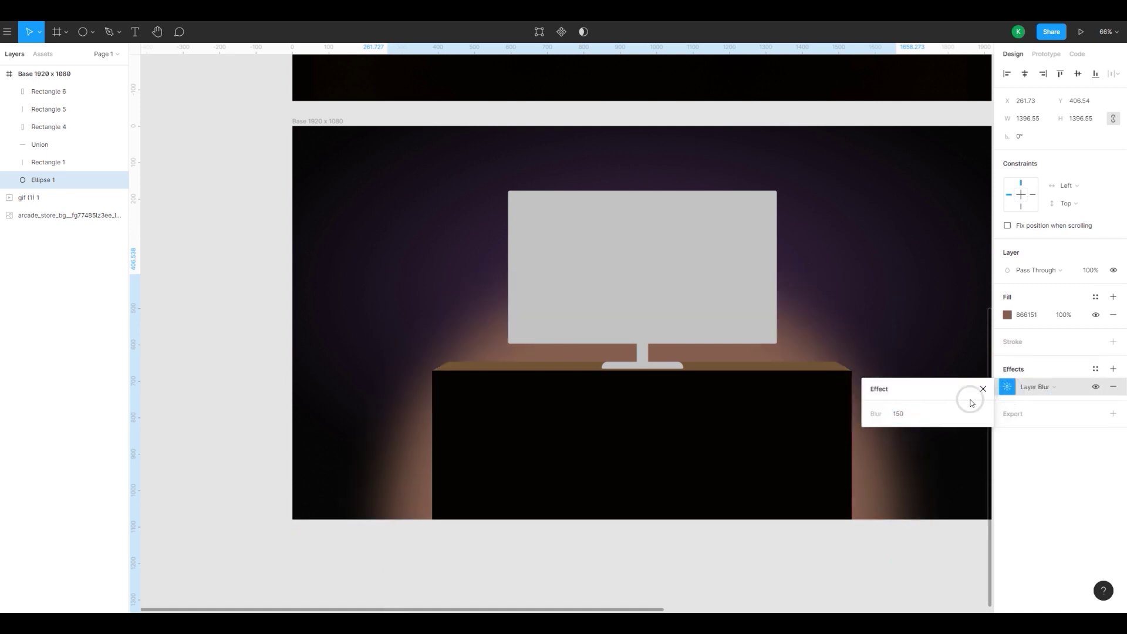
{"action": "left_click", "coordinate": [219, 381]}
{"action": "scroll", "coordinate": [267, 368], "scroll_direction": "down", "scroll_amount": 3}
{"action": "left_click_drag", "start_coordinate": [292, 364], "coordinate": [330, 460]}
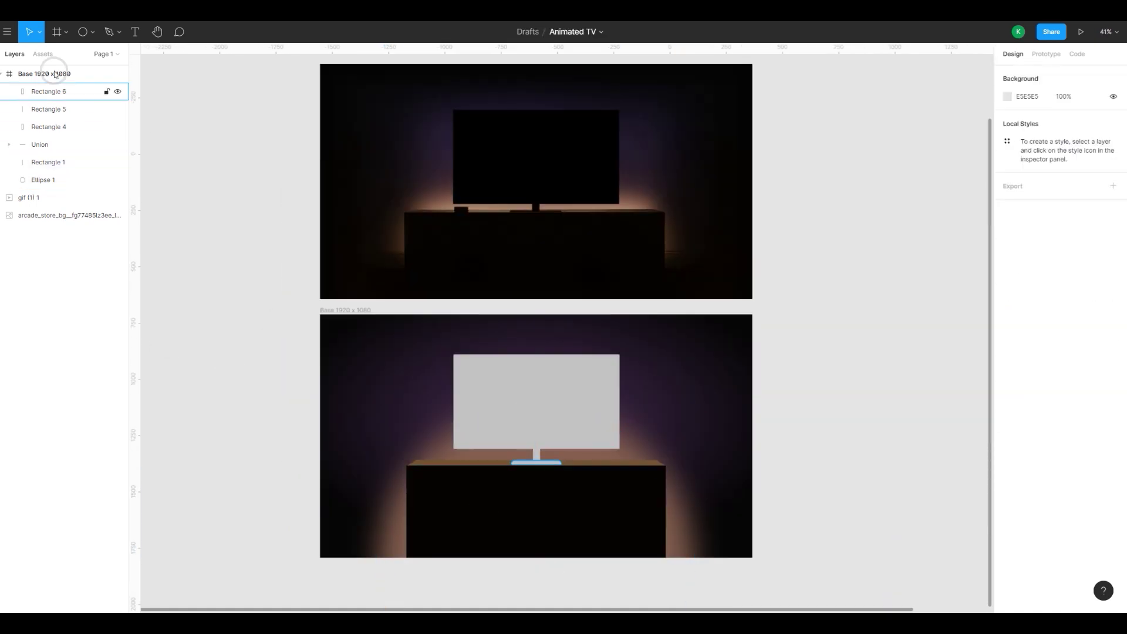
{"action": "left_click", "coordinate": [95, 33]}
{"action": "left_click", "coordinate": [98, 57]}
{"action": "left_click_drag", "start_coordinate": [192, 240], "coordinate": [238, 400]}
{"action": "mouse_move", "coordinate": [220, 320]}
{"action": "left_mouse_down"}
{"action": "mouse_move", "coordinate": [381, 522]}
{"action": "mouse_move", "coordinate": [329, 512]}
{"action": "mouse_move", "coordinate": [335, 545]}
{"action": "mouse_move", "coordinate": [360, 536]}
{"action": "mouse_move", "coordinate": [538, 548]}
{"action": "mouse_move", "coordinate": [705, 571]}
{"action": "mouse_move", "coordinate": [755, 559]}
{"action": "left_mouse_up"}
{"action": "left_click", "coordinate": [308, 511]}
{"action": "key", "text": "Delete"}
- Draw a floor rectangle about 1920 × 137 px along the frame's lower edge and place it between the ellipse and cabinet layers
{"action": "left_click", "coordinate": [93, 33]}
{"action": "left_click", "coordinate": [77, 57]}
{"action": "scroll", "coordinate": [478, 564], "scroll_direction": "up", "scroll_amount": 3}
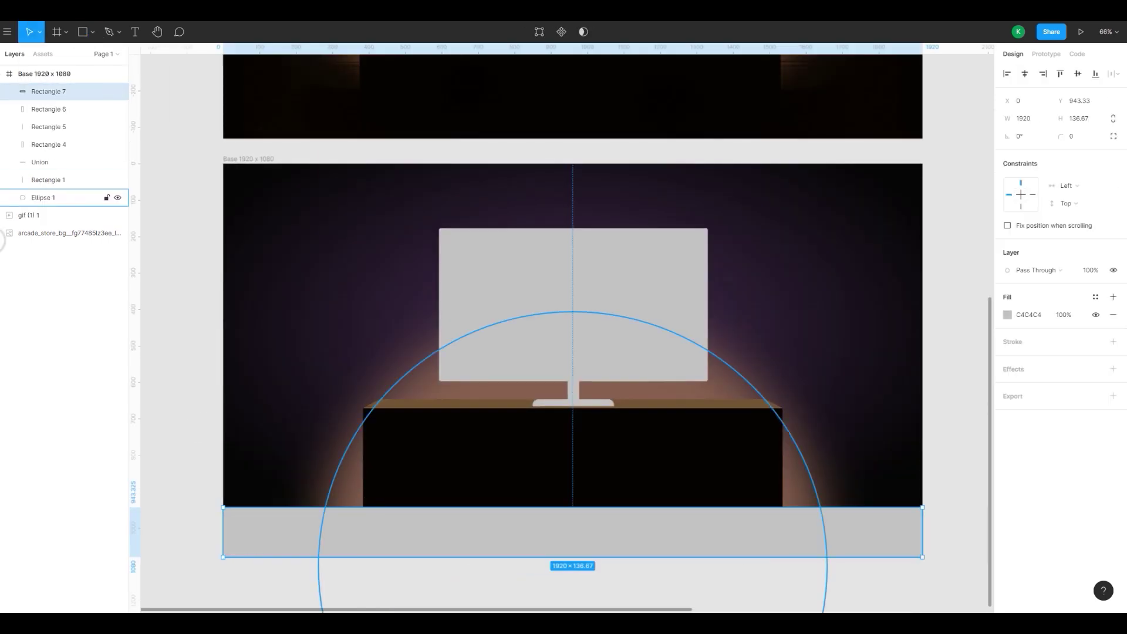
{"action": "left_click", "coordinate": [37, 200]}
{"action": "left_click", "coordinate": [44, 92]}
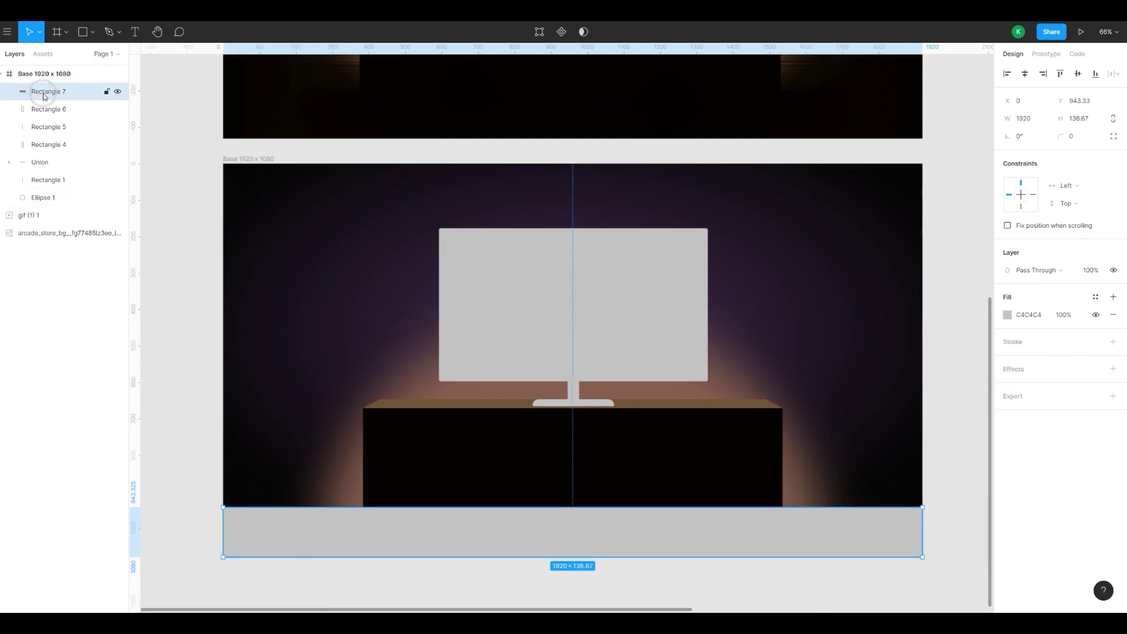
{"action": "left_click_drag", "start_coordinate": [57, 211], "coordinate": [40, 178]}
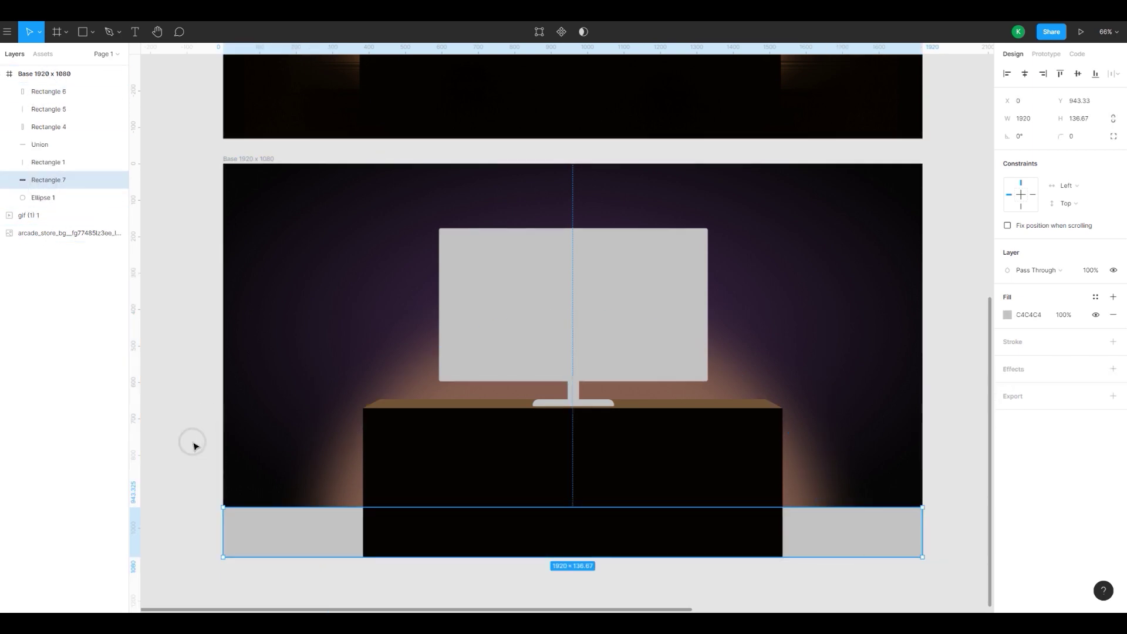
- Fill the floor rectangle with a near-black colour sampled from the frame's dark wall
{"action": "key", "text": "shift+1"}
{"action": "left_click", "coordinate": [1007, 314]}
{"action": "left_click", "coordinate": [877, 482]}
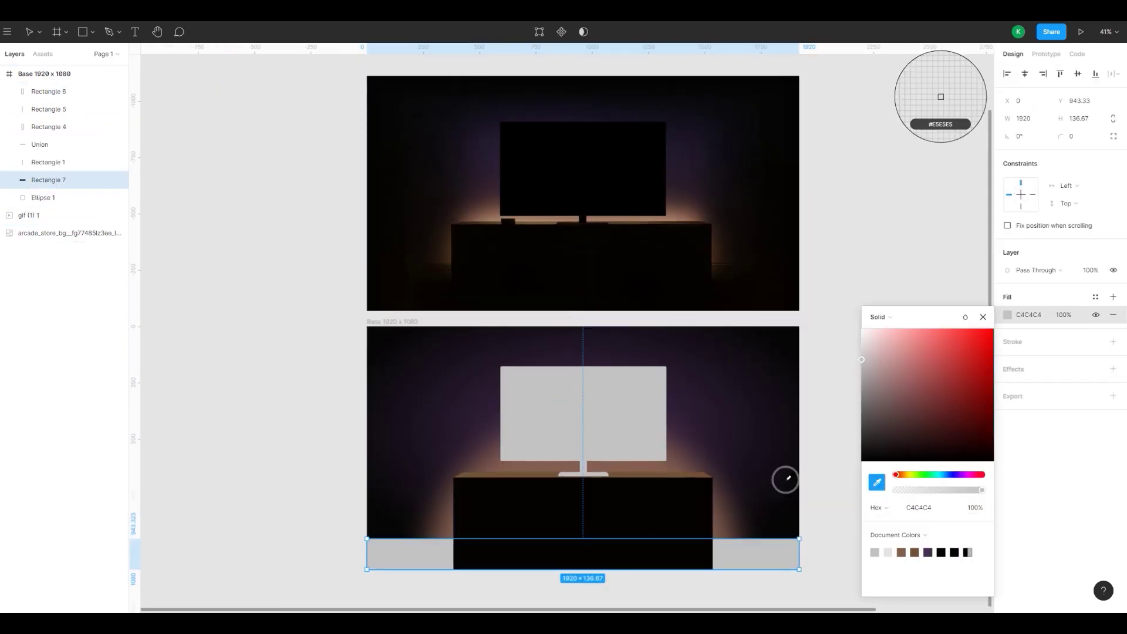
{"action": "left_click", "coordinate": [776, 476]}
{"action": "left_click", "coordinate": [283, 480]}
- Lower the floor rectangle's upper edge to make it about 97 px tall
{"action": "scroll", "coordinate": [361, 501], "scroll_direction": "up", "scroll_amount": 2}
{"action": "left_click_drag", "start_coordinate": [379, 218], "coordinate": [269, 194]}
{"action": "left_click", "coordinate": [403, 564]}
{"action": "left_click_drag", "start_coordinate": [397, 550], "coordinate": [395, 563]}
{"action": "left_click", "coordinate": [217, 480]}
{"action": "scroll", "coordinate": [217, 480], "scroll_direction": "down", "scroll_amount": 2}
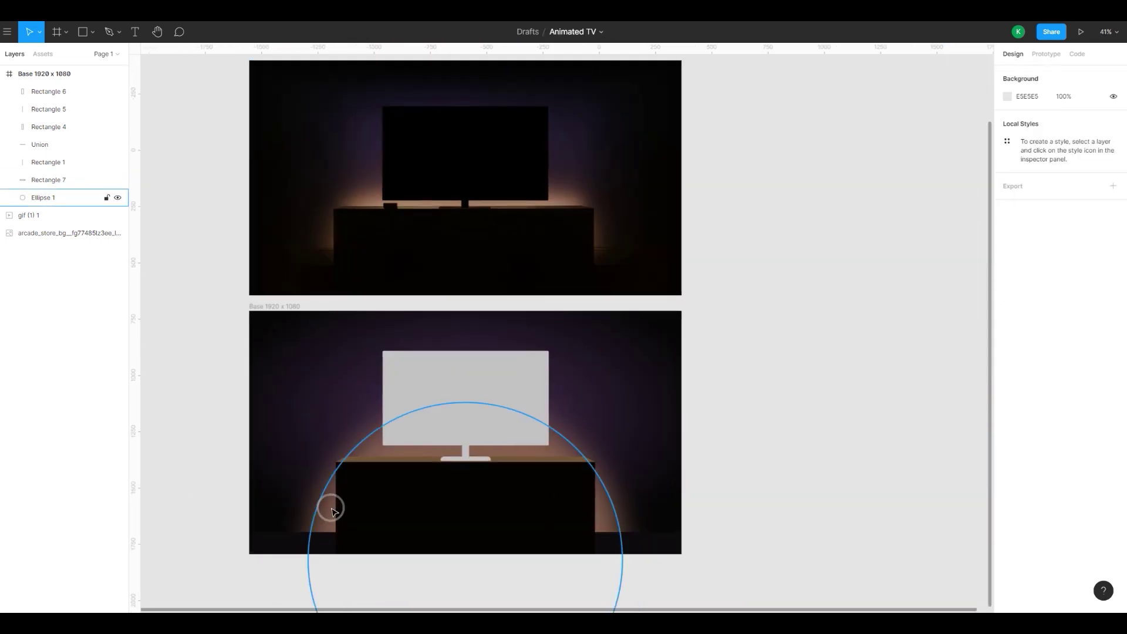
- Change the blurred ellipse's fill to a linear gradient and raise its fading end to just below the frame's lower edge
{"action": "left_click", "coordinate": [331, 510]}
{"action": "left_click", "coordinate": [1007, 314]}
{"action": "left_click", "coordinate": [907, 321]}
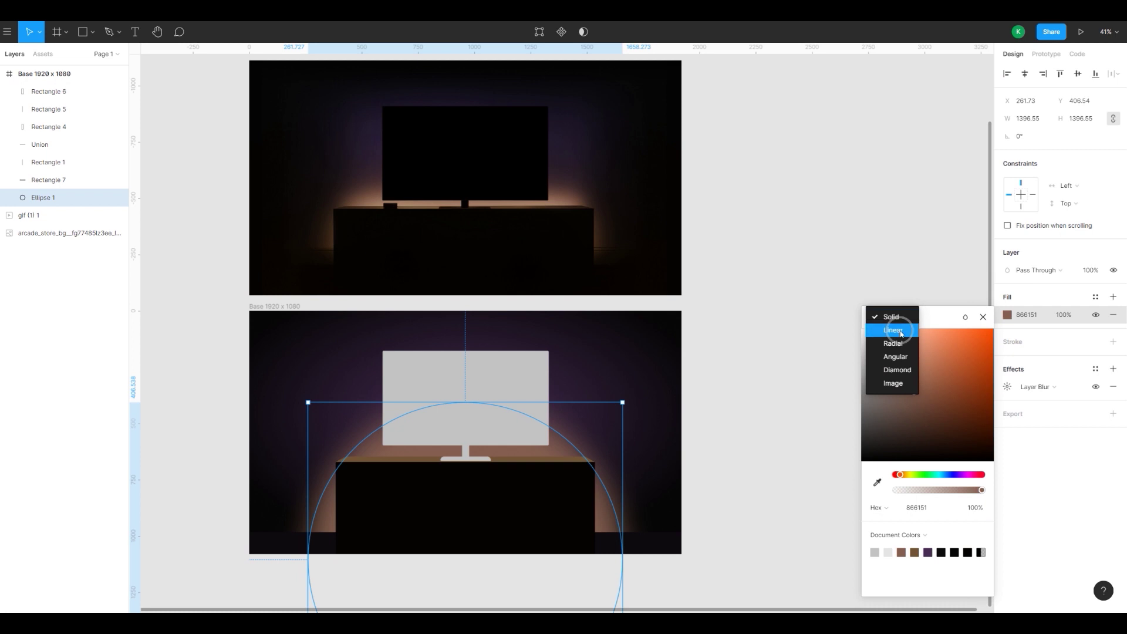
{"action": "left_click", "coordinate": [892, 331]}
{"action": "scroll", "coordinate": [471, 581], "scroll_direction": "down", "scroll_amount": 3}
{"action": "left_click_drag", "start_coordinate": [465, 556], "coordinate": [424, 400]}
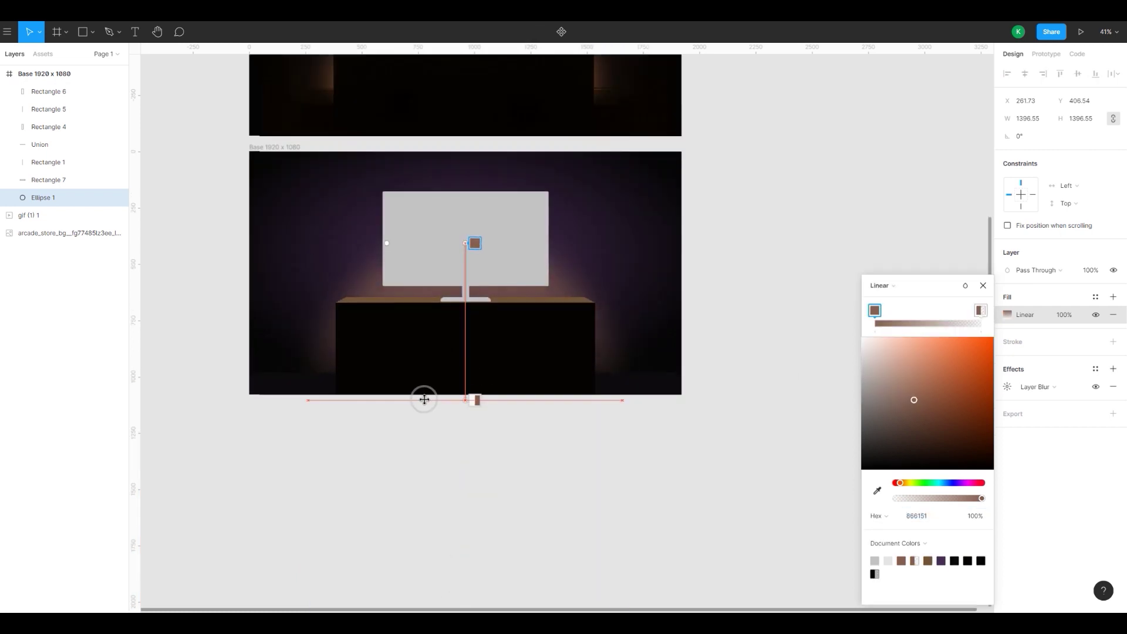
{"action": "left_click", "coordinate": [984, 285]}
- Fill the television rectangle with black
{"action": "left_click", "coordinate": [755, 479]}
{"action": "left_click_drag", "start_coordinate": [755, 478], "coordinate": [789, 593]}
{"action": "left_click", "coordinate": [528, 361]}
{"action": "left_click", "coordinate": [1008, 332]}
{"action": "left_click_drag", "start_coordinate": [933, 387], "coordinate": [871, 469]}
{"action": "left_click", "coordinate": [792, 422]}
- Fill the television's neck and stand base with black 000000
{"action": "left_click", "coordinate": [499, 409]}
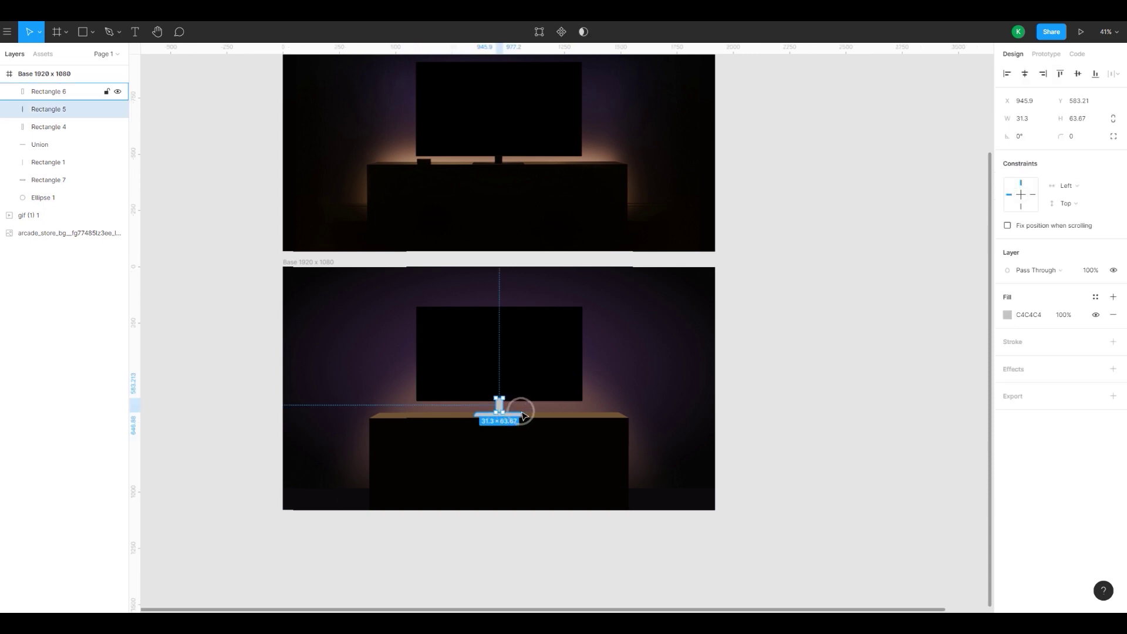
{"action": "scroll", "coordinate": [524, 415], "scroll_direction": "up", "scroll_amount": 5}
{"action": "left_click", "coordinate": [519, 419], "text": "shift"}
{"action": "left_click", "coordinate": [1007, 359]}
{"action": "scroll", "coordinate": [757, 296], "scroll_direction": "down", "scroll_amount": 3}
{"action": "left_click_drag", "start_coordinate": [797, 251], "coordinate": [835, 463]}
- Change the brown cabinet top's fill to a linear gradient
{"action": "left_click", "coordinate": [499, 586]}
{"action": "scroll", "coordinate": [500, 554], "scroll_direction": "up", "scroll_amount": 3}
{"action": "left_click_drag", "start_coordinate": [500, 554], "coordinate": [493, 271]}
{"action": "left_click", "coordinate": [1008, 359]}
{"action": "left_click", "coordinate": [888, 324]}
{"action": "left_click", "coordinate": [904, 339]}
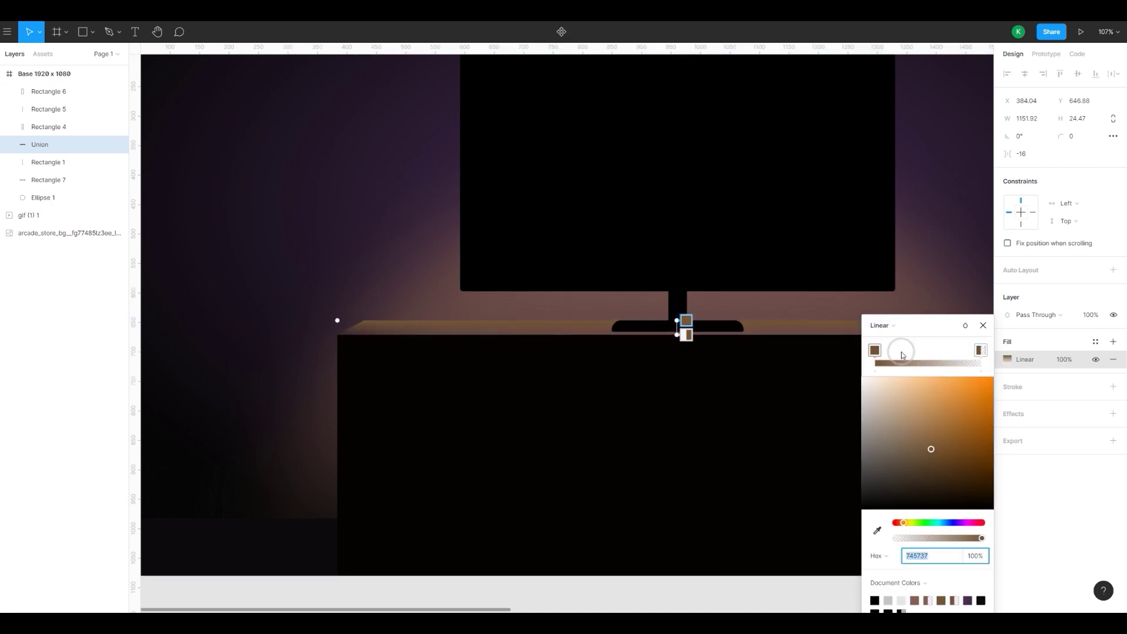
- Make the cabinet top gradient's lower stop fully opaque and set it to dark purple 382337 sampled from the wall
{"action": "left_click_drag", "start_coordinate": [912, 488], "coordinate": [822, 513]}
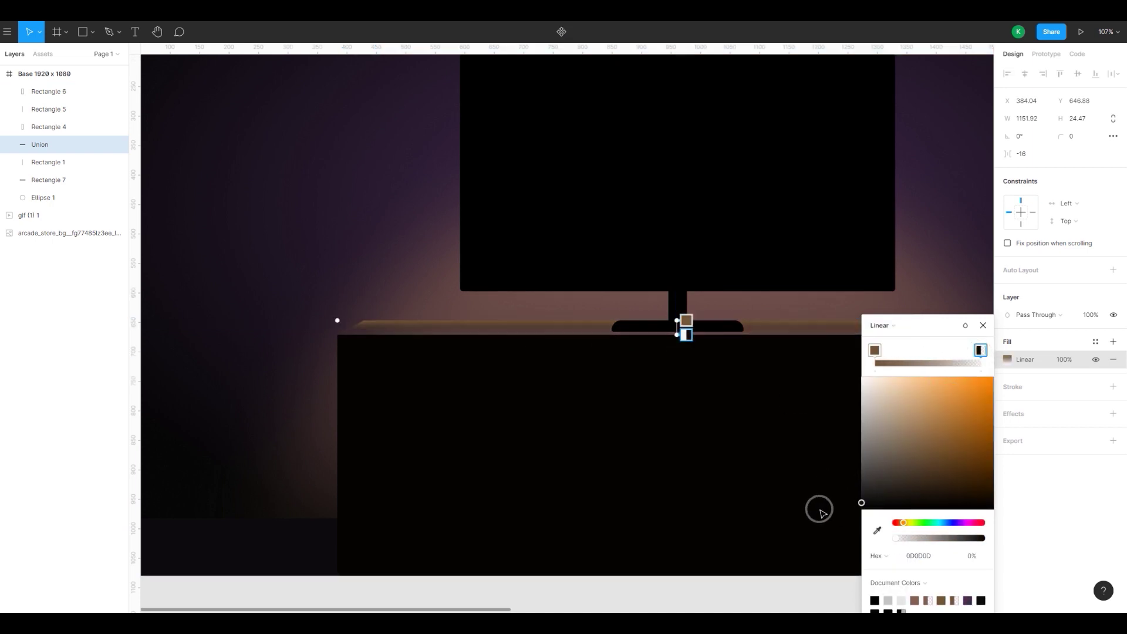
{"action": "left_click_drag", "start_coordinate": [910, 547], "coordinate": [1100, 528]}
{"action": "left_click", "coordinate": [882, 525]}
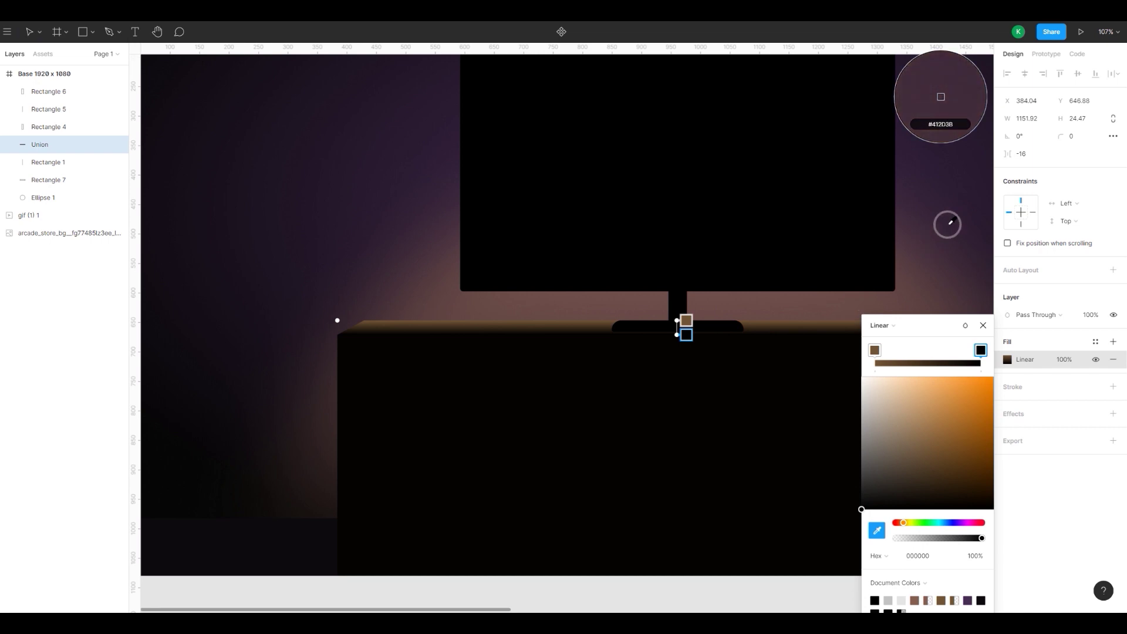
{"action": "left_click", "coordinate": [931, 230]}
{"action": "left_click_drag", "start_coordinate": [441, 314], "coordinate": [274, 418]}
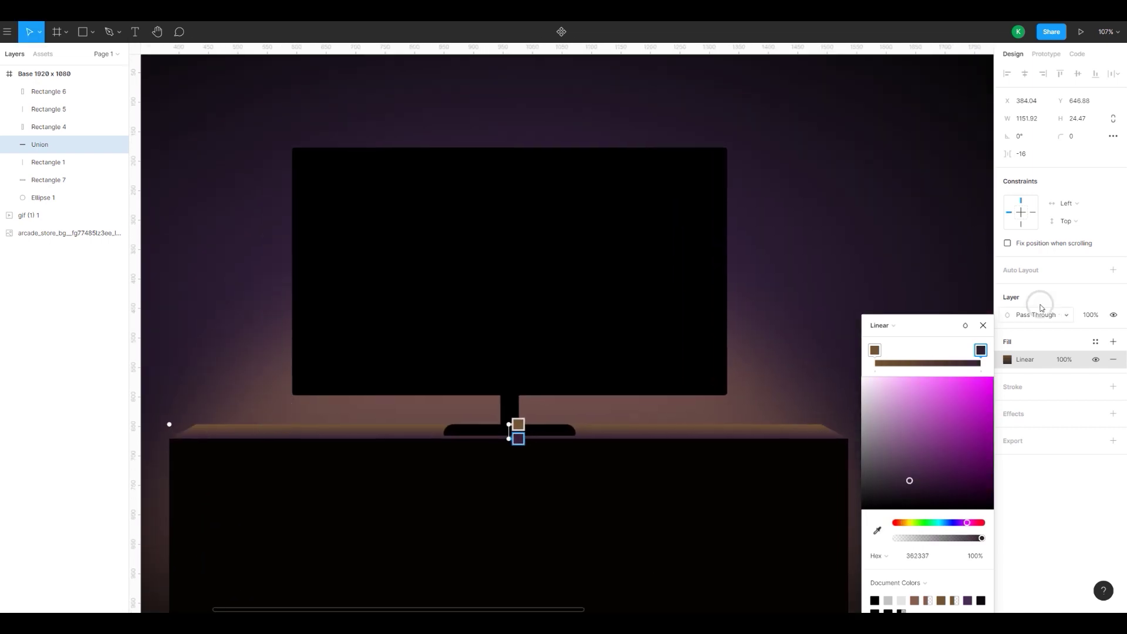
- Set the cabinet top gradient's upper stop to the dark reddish brown 553838
{"action": "left_click", "coordinate": [874, 350]}
{"action": "left_click", "coordinate": [877, 530]}
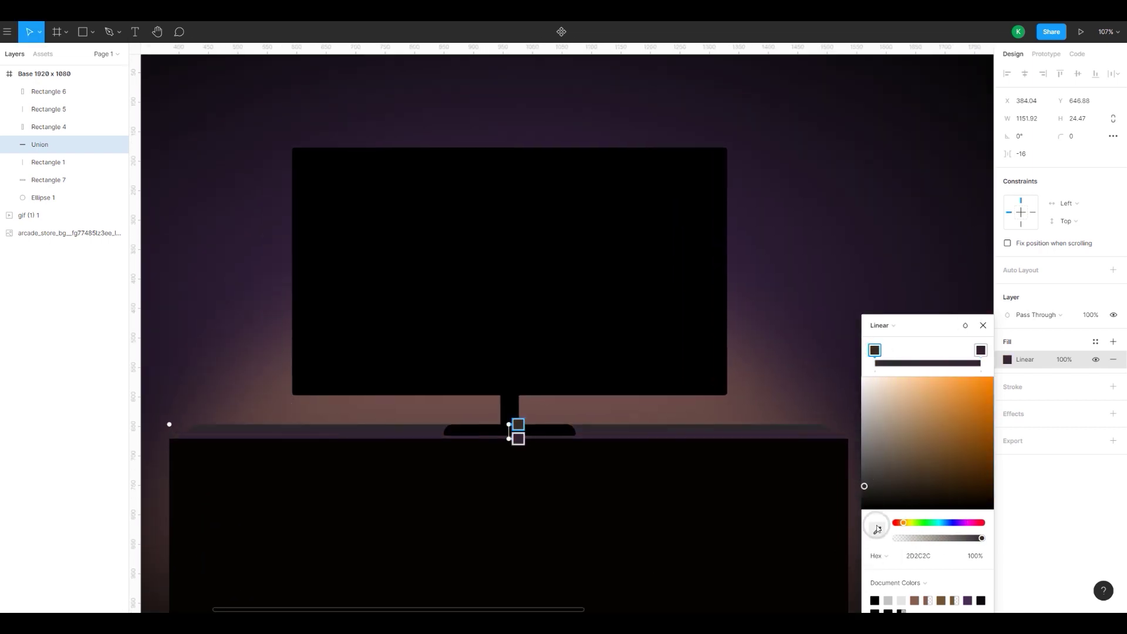
{"action": "left_click", "coordinate": [851, 420]}
{"action": "left_click_drag", "start_coordinate": [910, 457], "coordinate": [907, 472]}
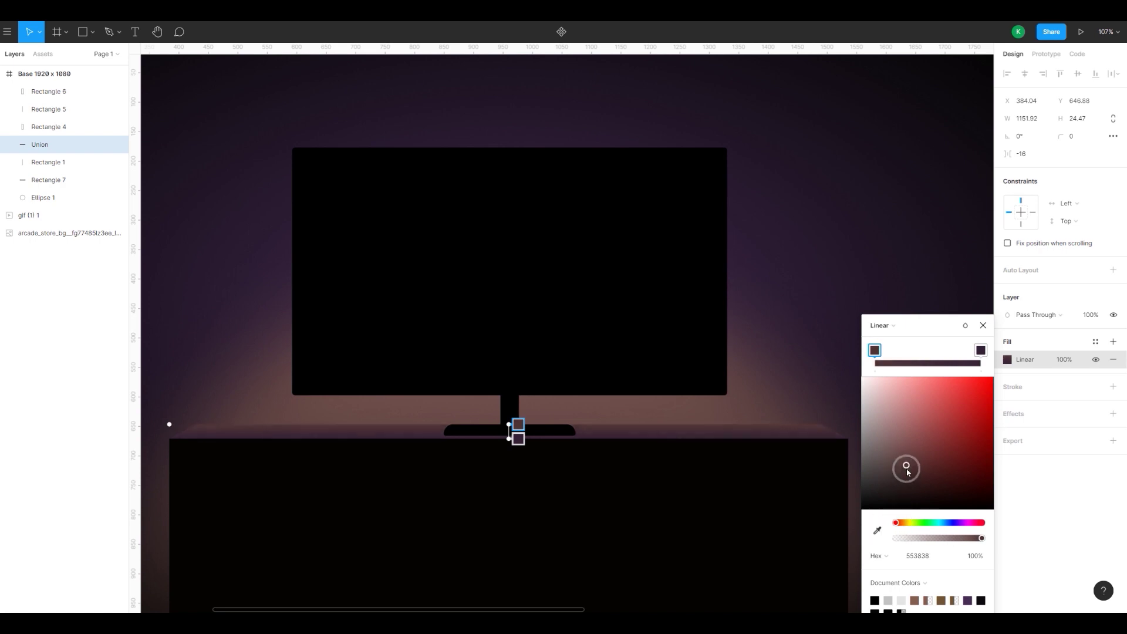
{"action": "left_click", "coordinate": [983, 326]}
{"action": "left_click", "coordinate": [863, 282]}
- Examine the television's neck and stand base where they meet the screen and the cabinet top
{"action": "scroll", "coordinate": [616, 475], "scroll_direction": "down", "scroll_amount": 2}
{"action": "scroll", "coordinate": [552, 440], "scroll_direction": "up", "scroll_amount": 3}
{"action": "scroll", "coordinate": [483, 358], "scroll_direction": "down", "scroll_amount": 2}
{"action": "scroll", "coordinate": [541, 440], "scroll_direction": "up", "scroll_amount": 2}
{"action": "left_click", "coordinate": [554, 352]}
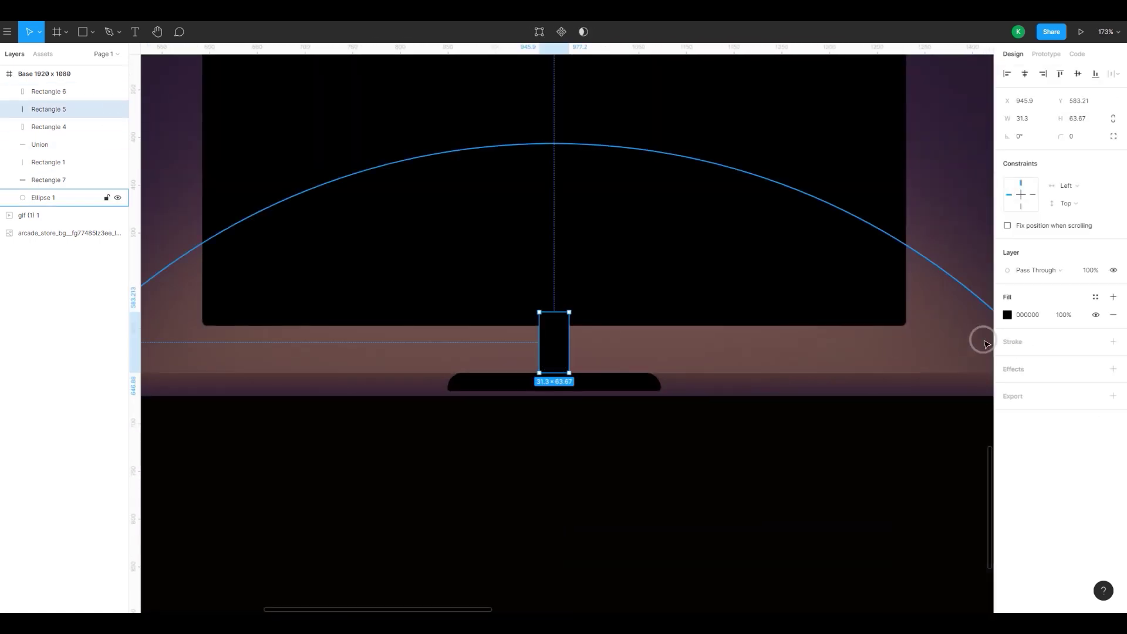
{"action": "scroll", "coordinate": [528, 434], "scroll_direction": "down", "scroll_amount": 3}
{"action": "scroll", "coordinate": [526, 350], "scroll_direction": "up", "scroll_amount": 2}
{"action": "scroll", "coordinate": [551, 264], "scroll_direction": "down", "scroll_amount": 2}
{"action": "scroll", "coordinate": [529, 469], "scroll_direction": "up", "scroll_amount": 2}
{"action": "left_click", "coordinate": [578, 455]}
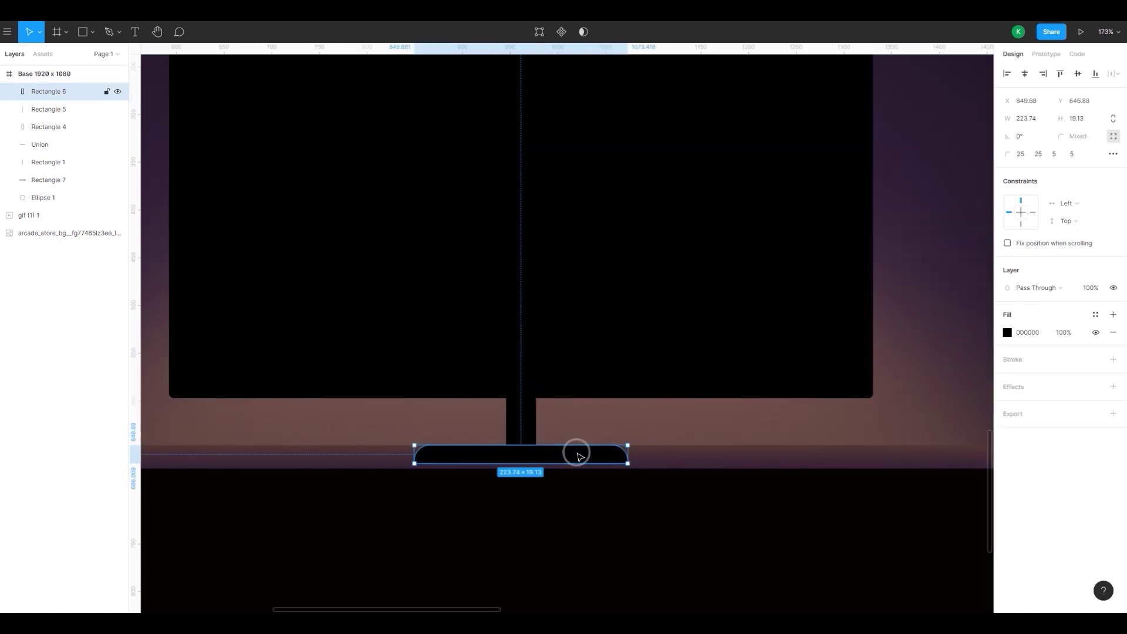
{"action": "left_click", "coordinate": [532, 420]}
{"action": "left_click", "coordinate": [1008, 316]}
{"action": "scroll", "coordinate": [766, 408], "scroll_direction": "down", "scroll_amount": 4}
{"action": "left_click", "coordinate": [836, 358]}
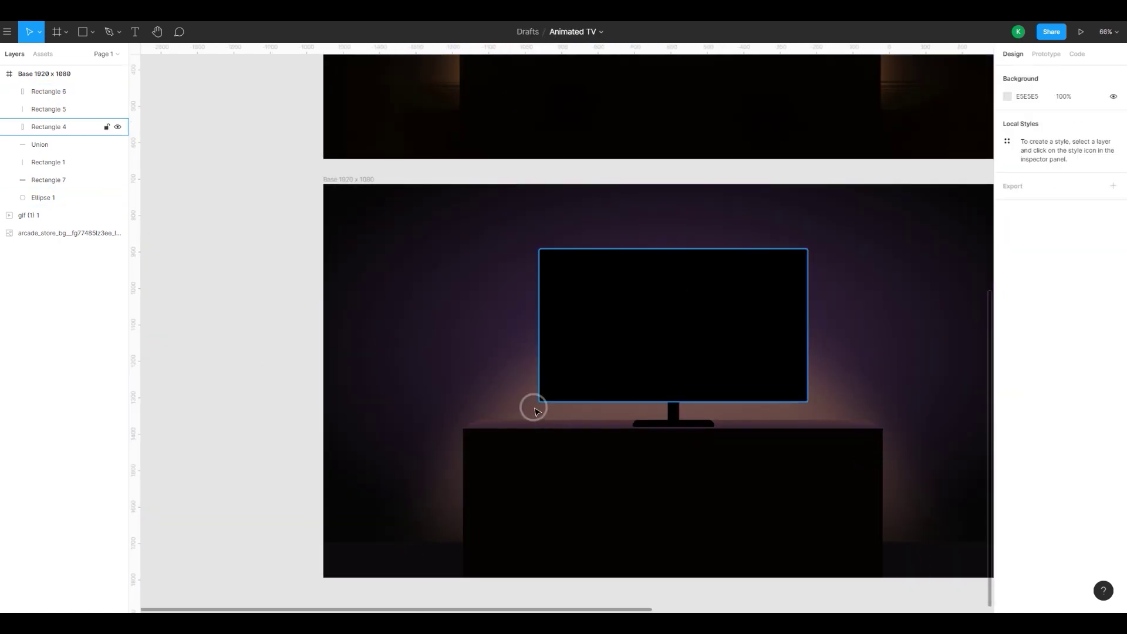
- Lock the blurred ellipse layer behind the cabinet
{"action": "left_click", "coordinate": [61, 199]}
{"action": "left_click", "coordinate": [411, 375]}
{"action": "left_click", "coordinate": [763, 449]}
{"action": "scroll", "coordinate": [795, 407], "scroll_direction": "up", "scroll_amount": 3}
{"action": "scroll", "coordinate": [739, 487], "scroll_direction": "down", "scroll_amount": 3}
{"action": "left_click", "coordinate": [384, 442]}
{"action": "left_click_drag", "start_coordinate": [305, 453], "coordinate": [267, 406]}
{"action": "scroll", "coordinate": [440, 376], "scroll_direction": "right", "scroll_amount": 1}
- Fill the floor rectangle with the cabinet's colour 050402
{"action": "left_click", "coordinate": [300, 564]}
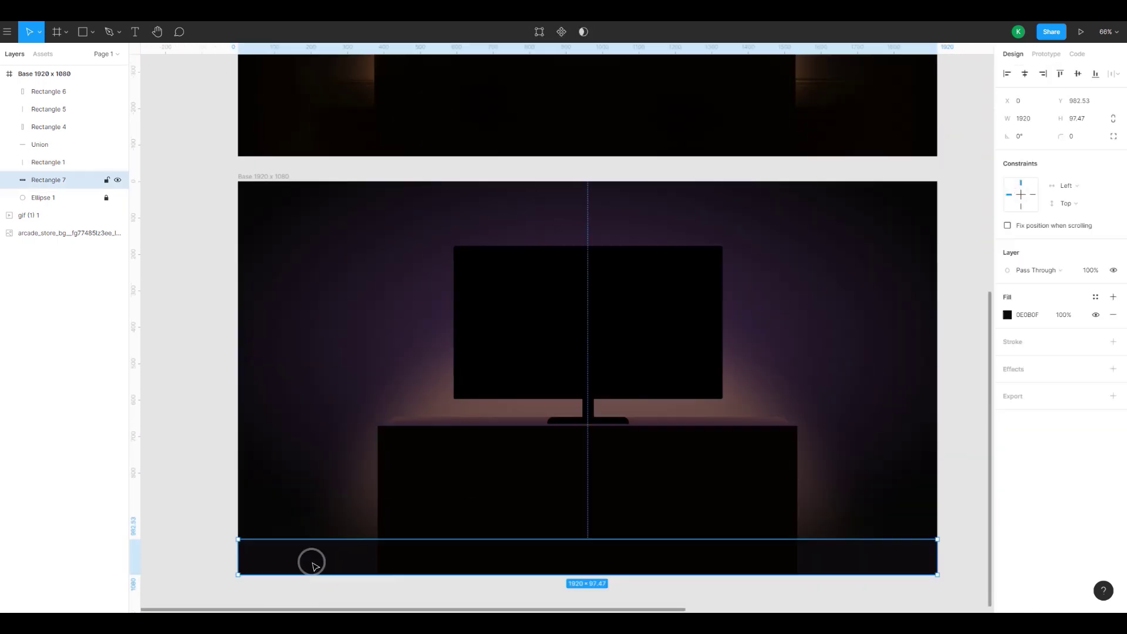
{"action": "left_click", "coordinate": [1007, 314]}
{"action": "left_click", "coordinate": [877, 482]}
{"action": "left_click", "coordinate": [540, 508]}
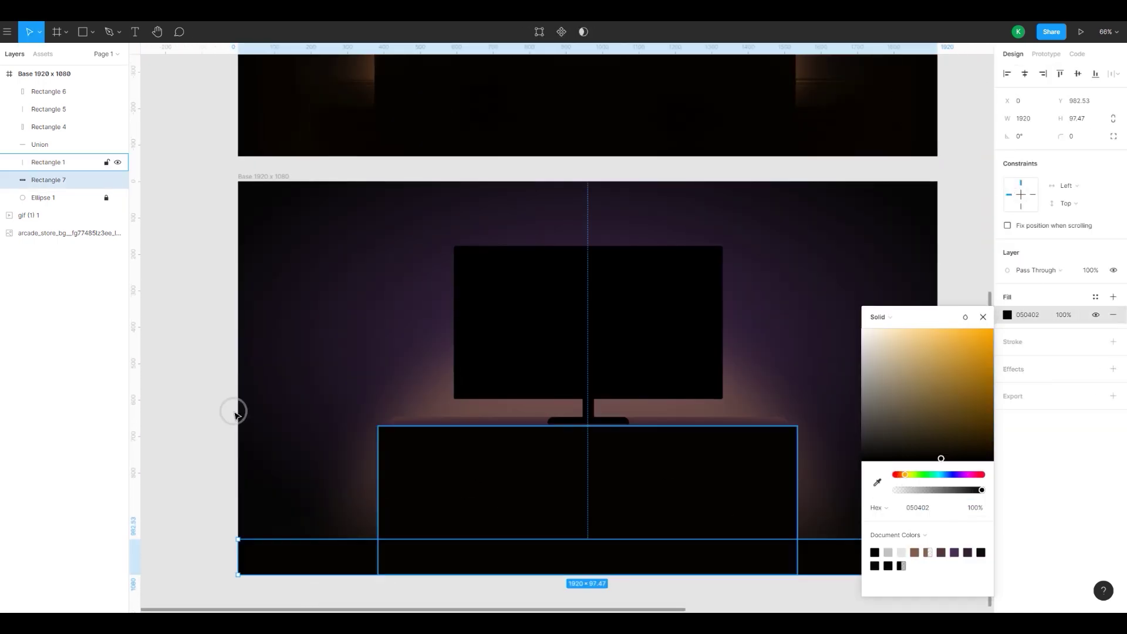
{"action": "left_click", "coordinate": [232, 428]}
- Move the cabinet body behind the floor rectangle in the layer order
{"action": "scroll", "coordinate": [232, 429], "scroll_direction": "up", "scroll_amount": 3}
{"action": "scroll", "coordinate": [233, 429], "scroll_direction": "down", "scroll_amount": 3}
{"action": "left_click", "coordinate": [340, 589]}
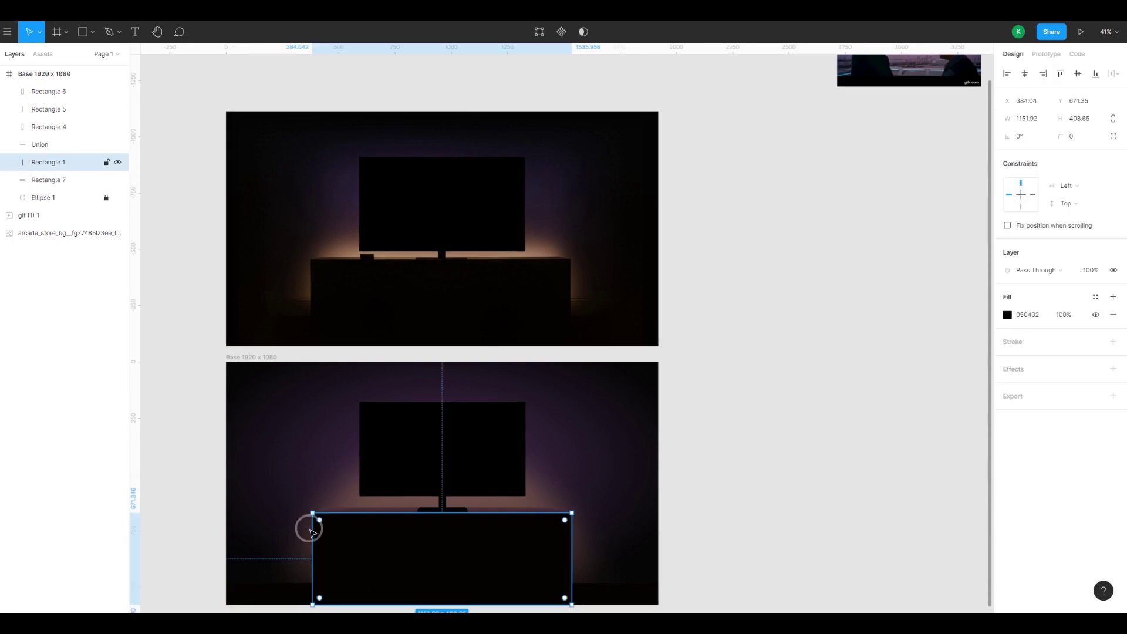
{"action": "left_click_drag", "start_coordinate": [38, 165], "coordinate": [39, 185]}
{"action": "left_click", "coordinate": [206, 443]}
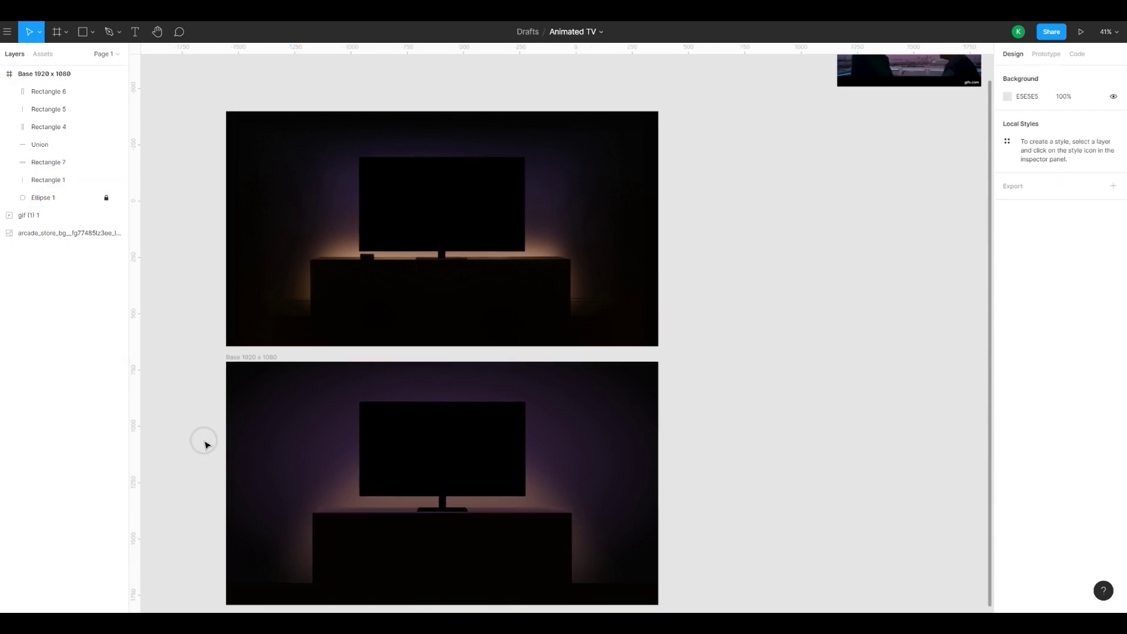
- Shorten the television's neck to a height of 49.45 and fill it with a linear gradient running across its width
{"action": "scroll", "coordinate": [289, 442], "scroll_direction": "left", "scroll_amount": 3}
{"action": "scroll", "coordinate": [540, 516], "scroll_direction": "up", "scroll_amount": 10}
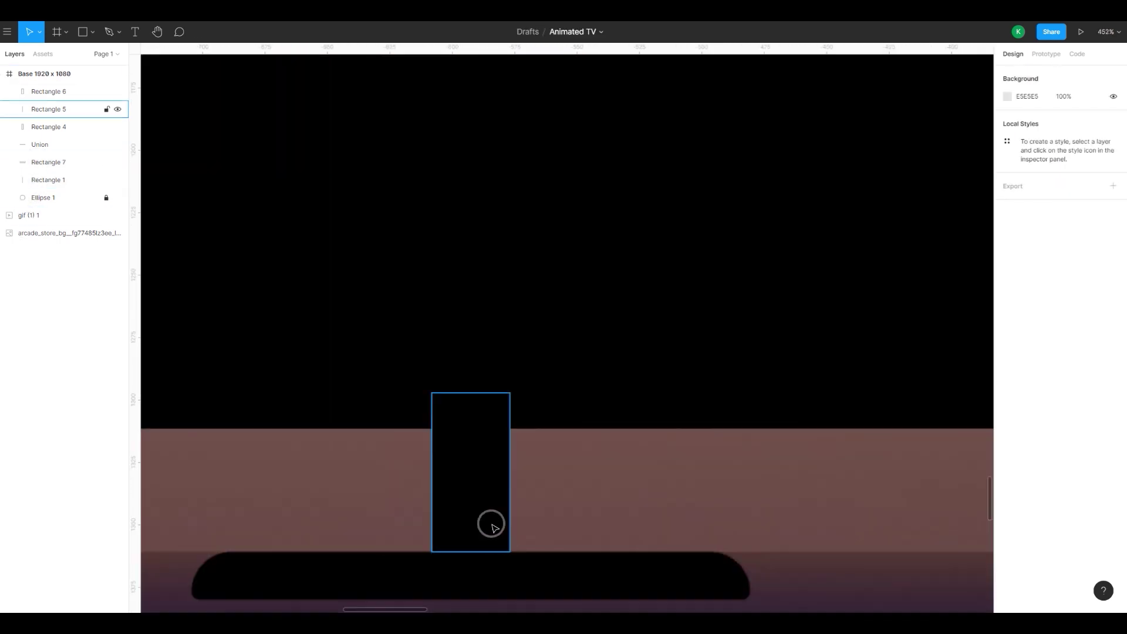
{"action": "left_click", "coordinate": [476, 487]}
{"action": "left_click", "coordinate": [1024, 74]}
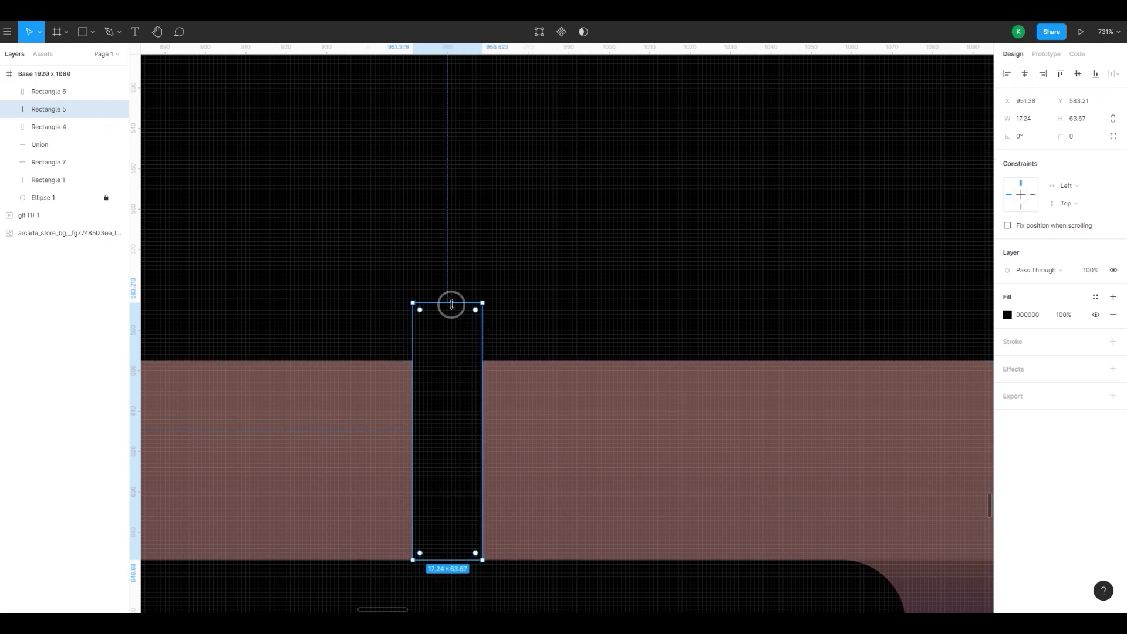
{"action": "left_click", "coordinate": [1007, 315]}
{"action": "left_click", "coordinate": [878, 317]}
{"action": "left_click", "coordinate": [892, 329]}
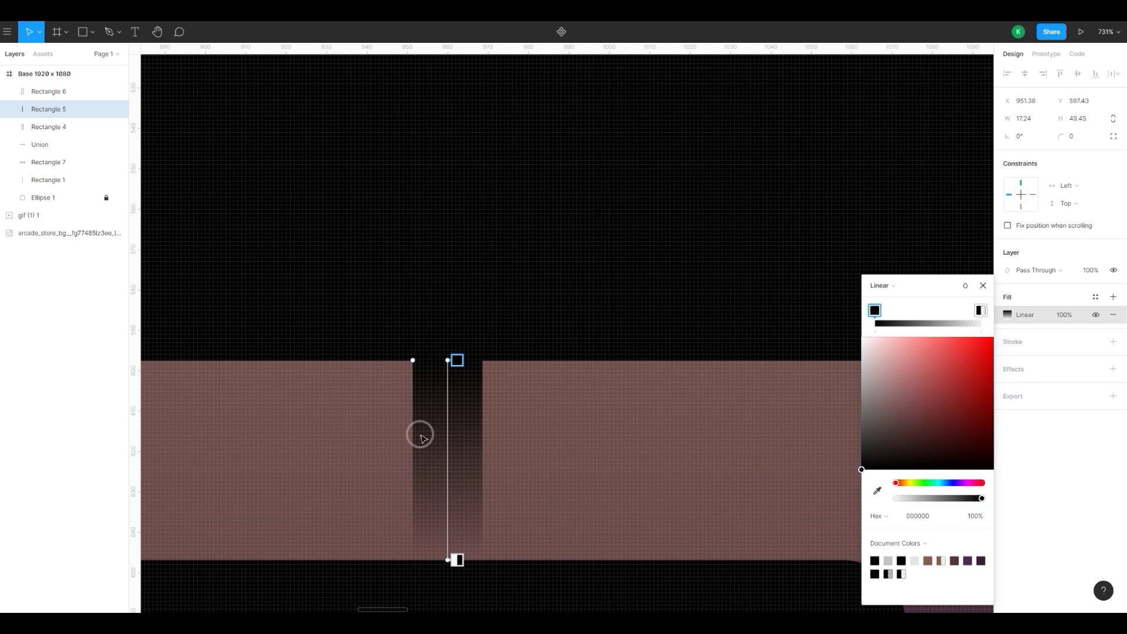
{"action": "left_click_drag", "start_coordinate": [450, 361], "coordinate": [419, 458]}
{"action": "left_click_drag", "start_coordinate": [448, 553], "coordinate": [485, 464]}
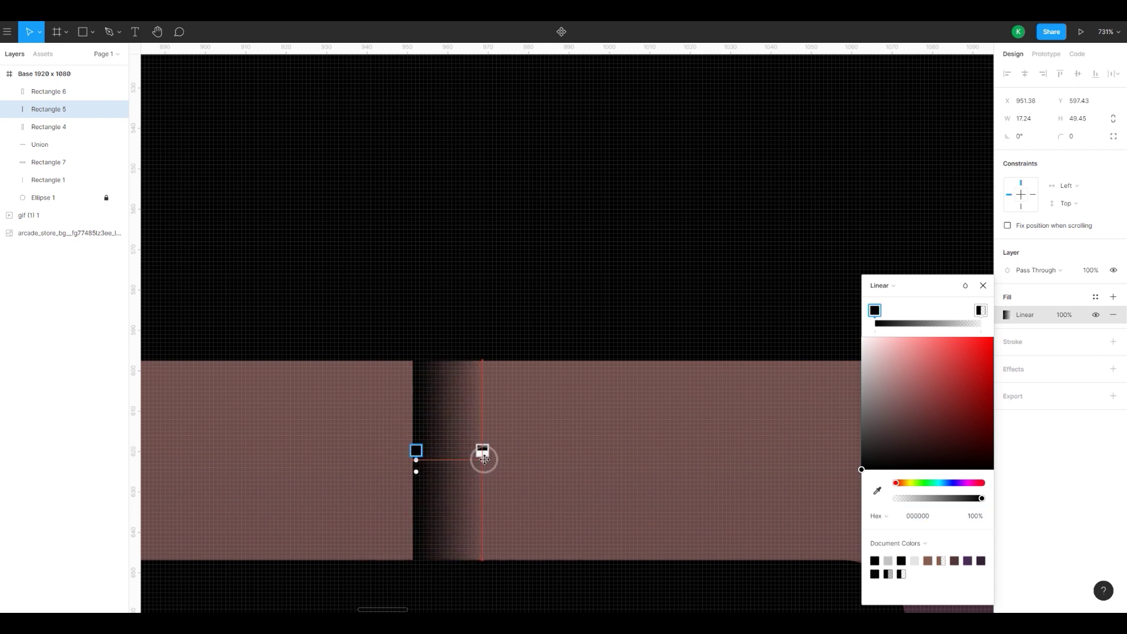
- Make both end stops of the neck's gradient opaque black and add a middle stop coloured 252020
{"action": "scroll", "coordinate": [483, 458], "scroll_direction": "down", "scroll_amount": 3}
{"action": "left_click", "coordinate": [876, 491]}
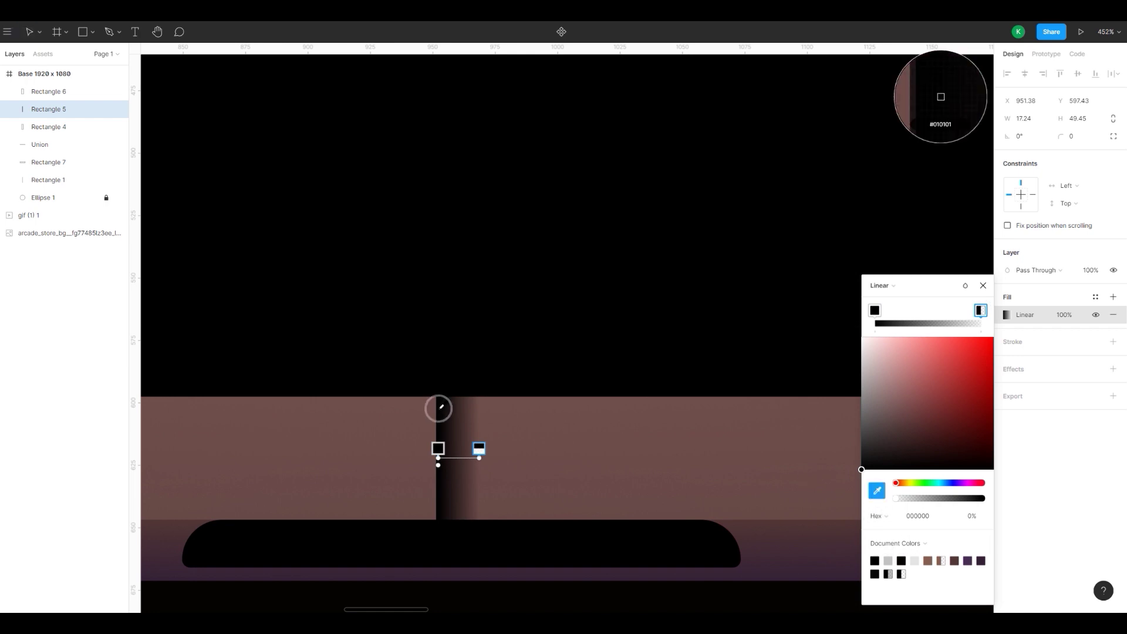
{"action": "left_click", "coordinate": [438, 404]}
{"action": "left_click", "coordinate": [931, 324]}
{"action": "mouse_move", "coordinate": [906, 400]}
{"action": "left_mouse_down"}
{"action": "mouse_move", "coordinate": [874, 444]}
{"action": "mouse_move", "coordinate": [880, 457]}
{"action": "left_mouse_up"}
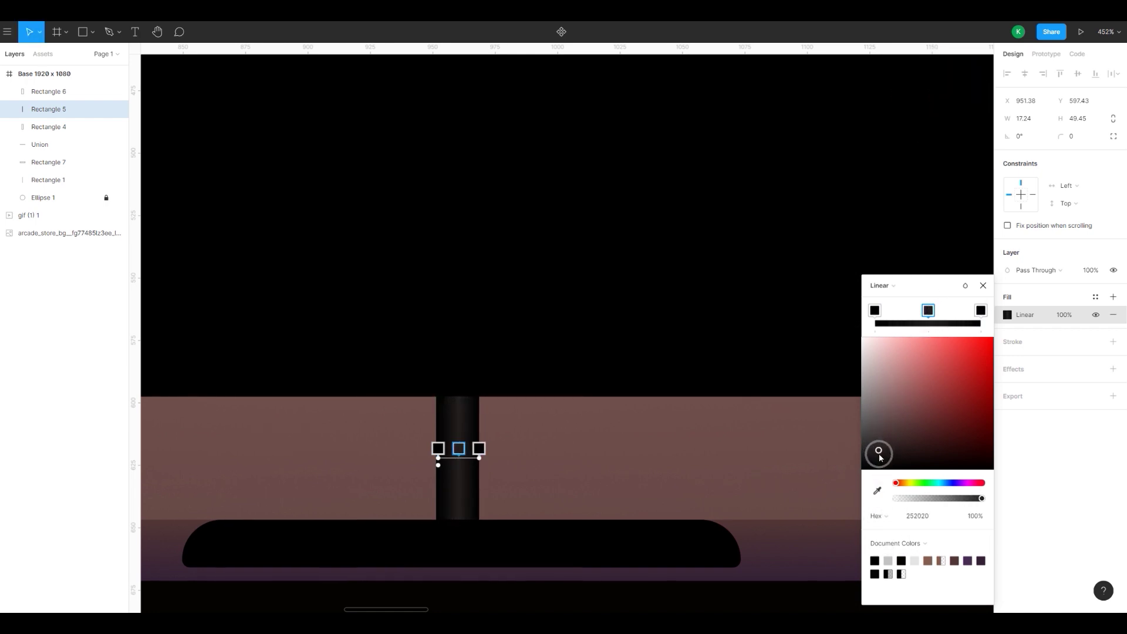
{"action": "left_click", "coordinate": [982, 285]}
{"action": "left_click", "coordinate": [655, 433]}
{"action": "scroll", "coordinate": [595, 423], "scroll_direction": "down", "scroll_amount": 3}
{"action": "scroll", "coordinate": [587, 446], "scroll_direction": "up", "scroll_amount": 4}
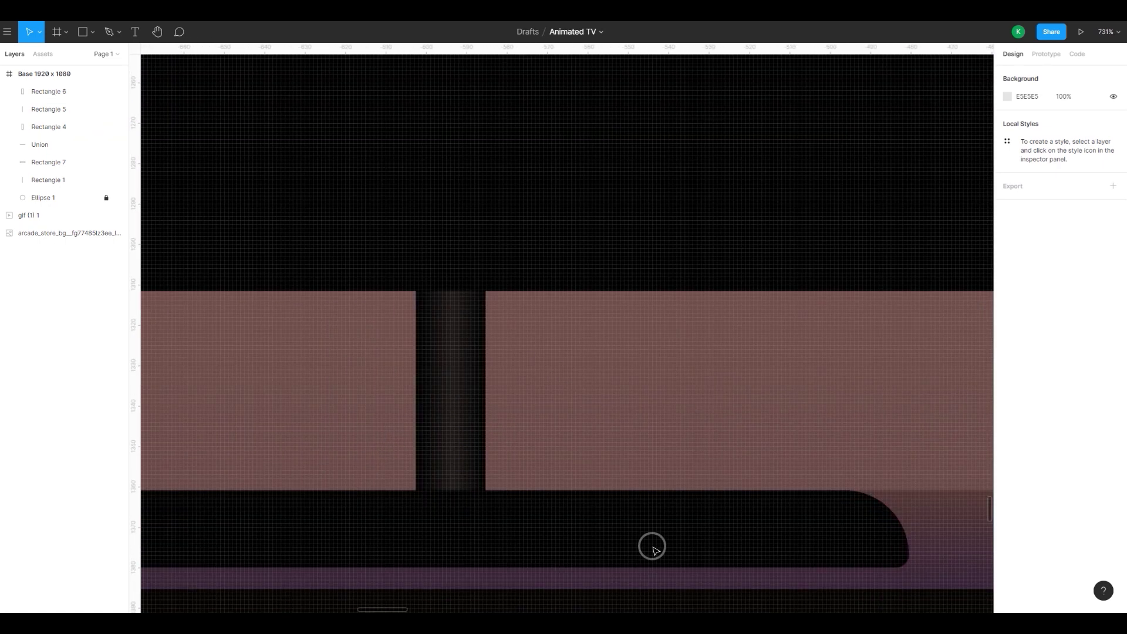
- Try to unite the stand's base with the neck
{"action": "left_click", "coordinate": [649, 538]}
{"action": "scroll", "coordinate": [649, 538], "scroll_direction": "down", "scroll_amount": 5}
{"action": "left_click", "coordinate": [505, 440], "text": "shift"}
{"action": "left_click", "coordinate": [589, 31]}
{"action": "left_click", "coordinate": [582, 54]}
{"action": "key", "text": "ctrl+z"}
- Copy the neck's properties, unite the neck and base into one shape, and paste the properties onto it
{"action": "left_click", "coordinate": [503, 428]}
{"action": "right_click", "coordinate": [500, 428]}
{"action": "mouse_move", "coordinate": [535, 600]}
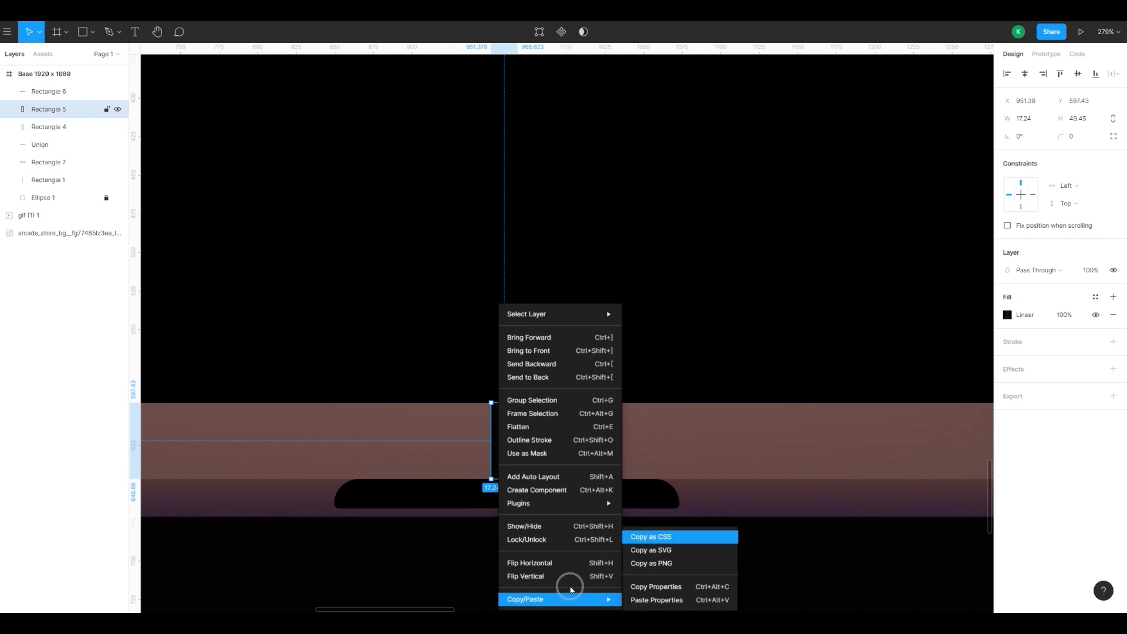
{"action": "left_click", "coordinate": [648, 585]}
{"action": "left_click", "coordinate": [582, 498], "text": "shift"}
{"action": "left_click", "coordinate": [582, 32]}
{"action": "right_click", "coordinate": [532, 495]}
{"action": "mouse_move", "coordinate": [580, 599]}
{"action": "left_click", "coordinate": [695, 602]}
{"action": "left_click", "coordinate": [734, 445]}
{"action": "scroll", "coordinate": [730, 453], "scroll_direction": "down", "scroll_amount": 3}
{"action": "scroll", "coordinate": [726, 456], "scroll_direction": "up", "scroll_amount": 3}
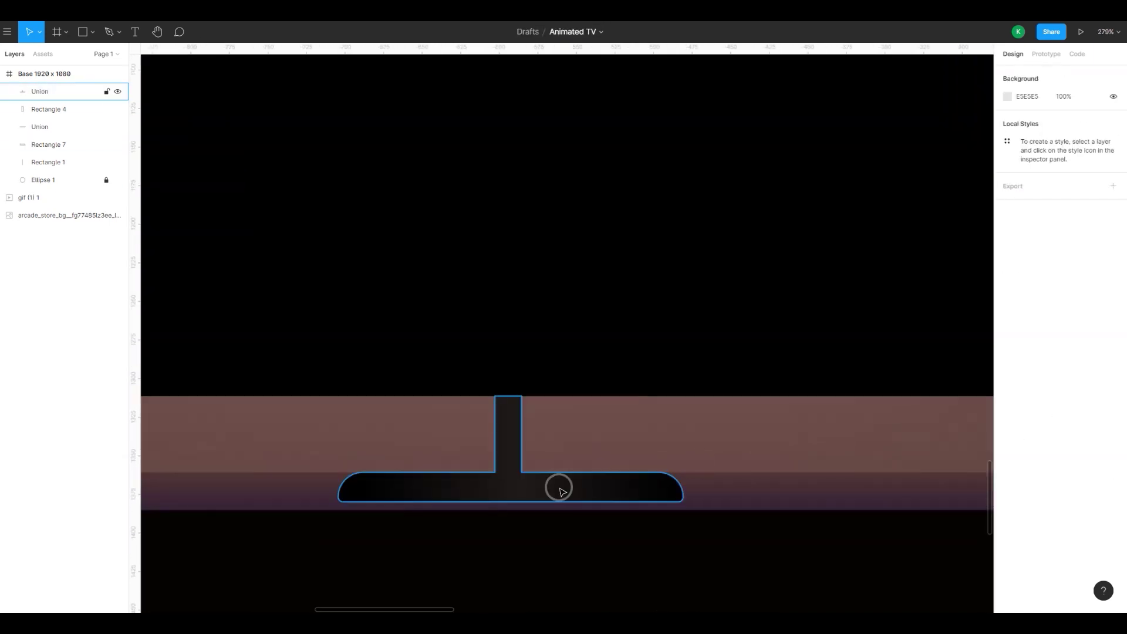
- Align the stand gradient's middle stop with the neck and set its colour to 131313
{"action": "left_click", "coordinate": [561, 490]}
{"action": "left_click", "coordinate": [1007, 359]}
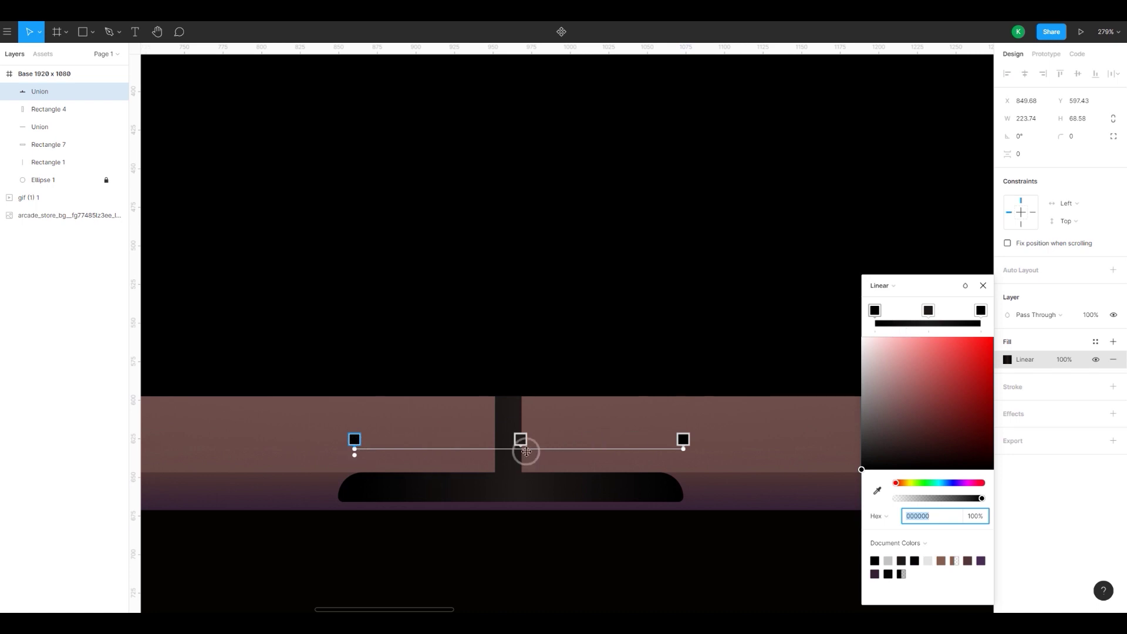
{"action": "left_click_drag", "start_coordinate": [880, 464], "coordinate": [829, 472]}
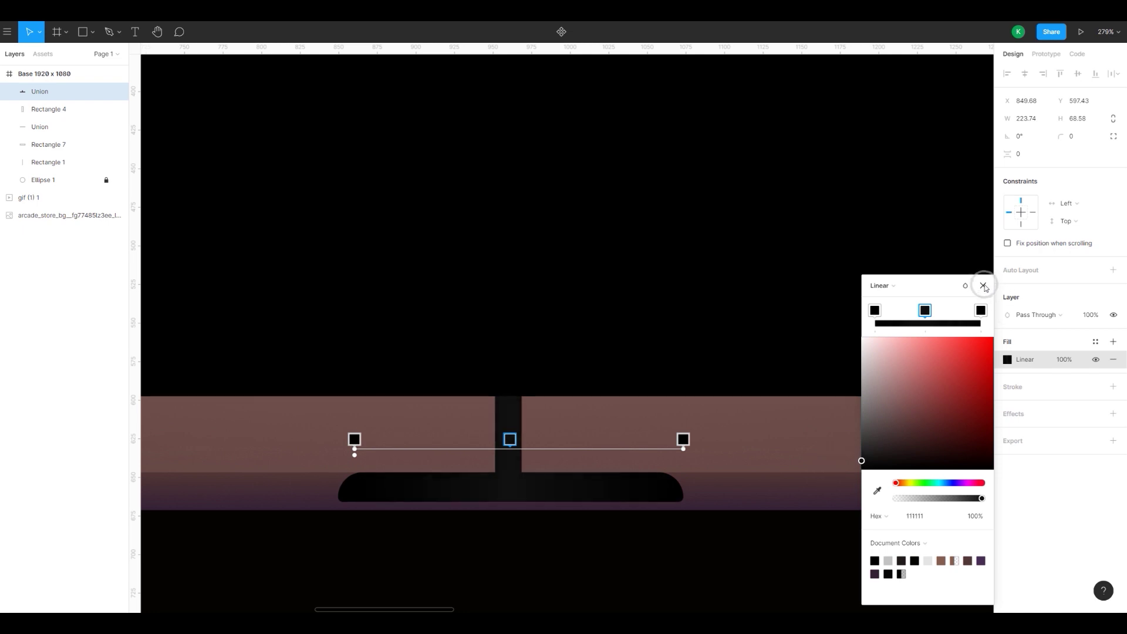
{"action": "left_click_drag", "start_coordinate": [903, 440], "coordinate": [862, 462]}
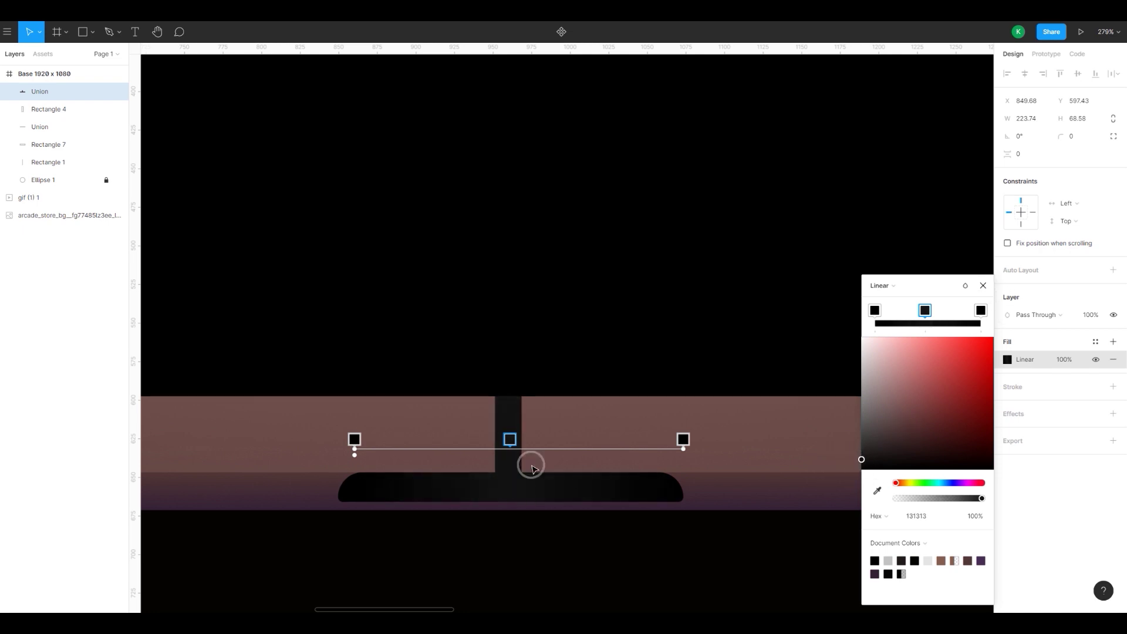
{"action": "left_click", "coordinate": [983, 286]}
- Add an inner shadow to the united television stand with a blur of 1
{"action": "left_click", "coordinate": [1021, 415]}
{"action": "left_click", "coordinate": [1050, 431]}
{"action": "left_click", "coordinate": [1048, 430]}
{"action": "left_click", "coordinate": [1007, 432]}
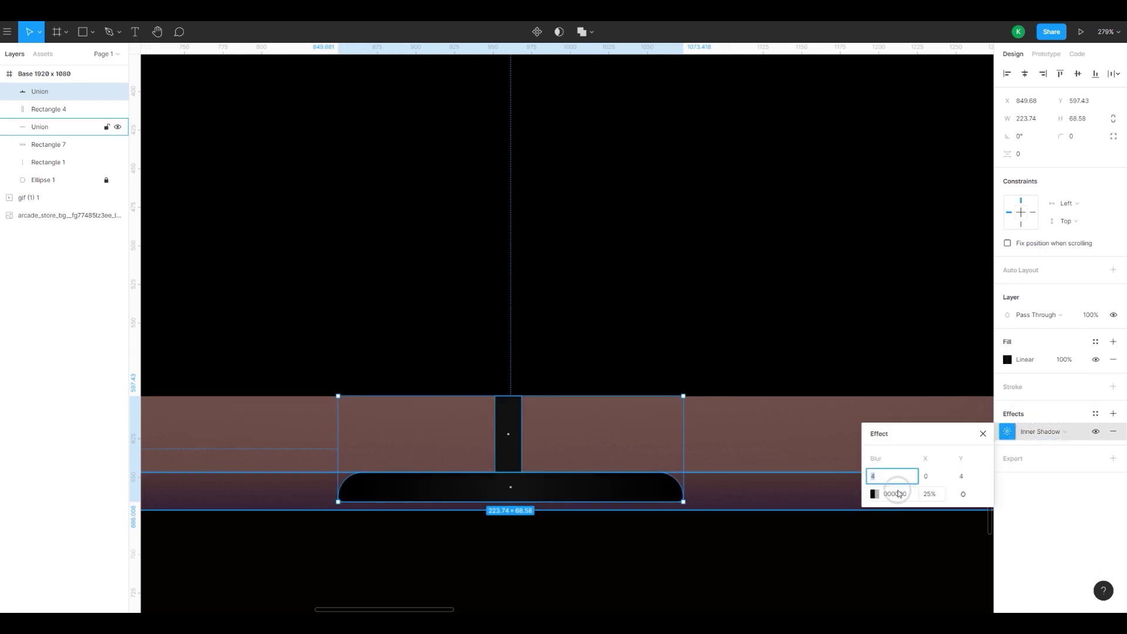
{"action": "left_click", "coordinate": [897, 493]}
{"action": "left_click_drag", "start_coordinate": [796, 430], "coordinate": [888, 284]}
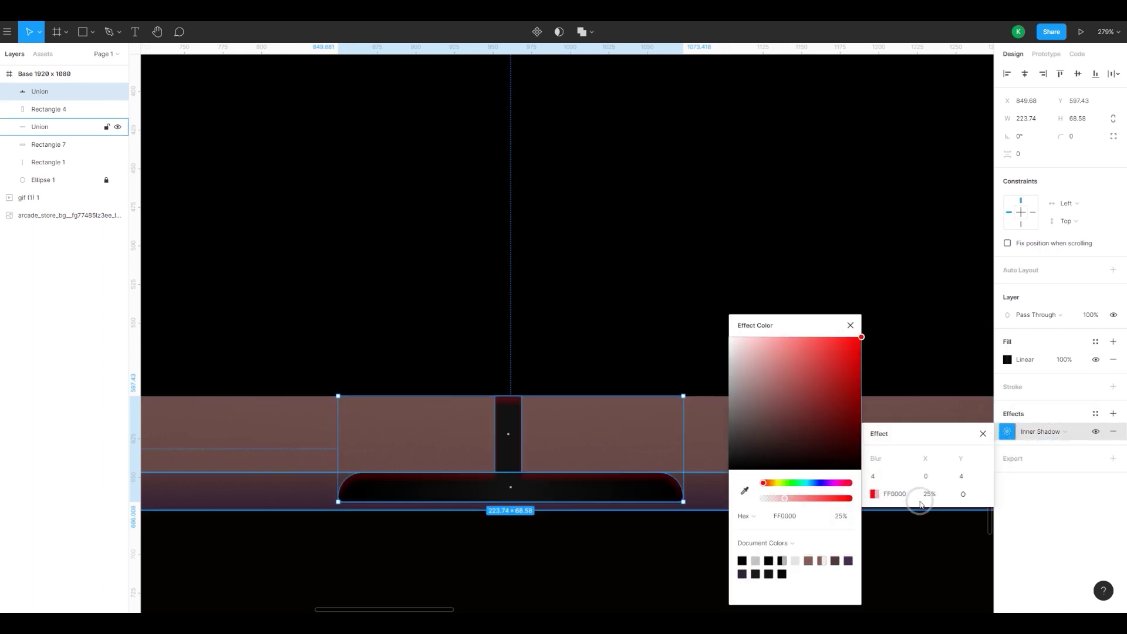
{"action": "left_click_drag", "start_coordinate": [774, 419], "coordinate": [663, 407]}
{"action": "left_click", "coordinate": [878, 481]}
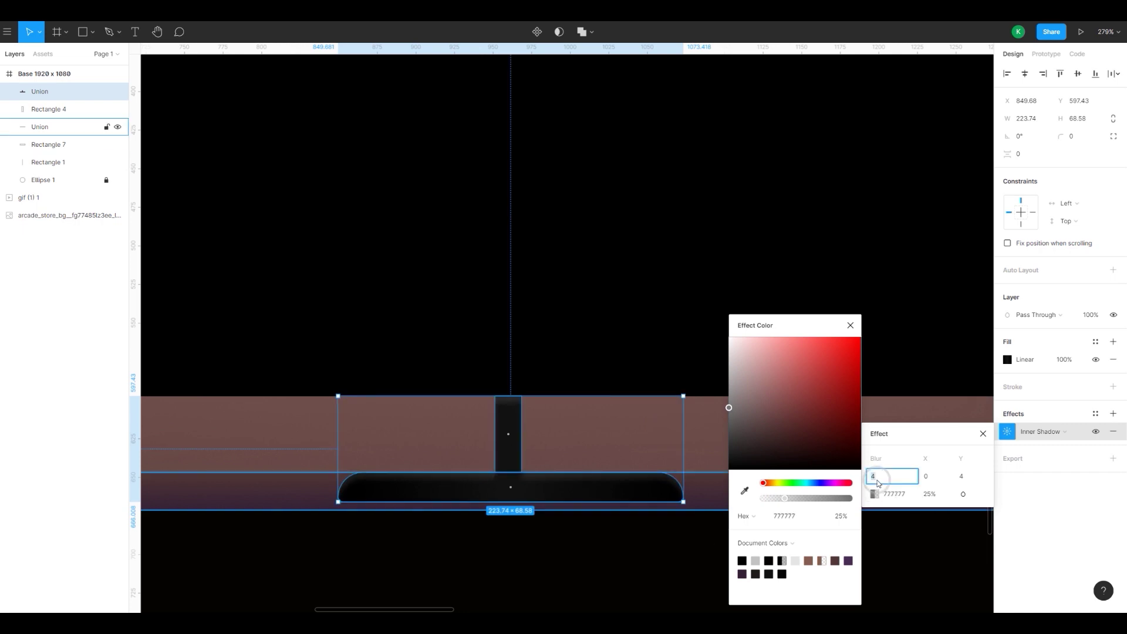
{"action": "type", "text": "1"}
- Set the inner shadow's opacity to 50% and colour it a darkened shade sampled from the warm wall glow beside the stand
{"action": "left_click_drag", "start_coordinate": [792, 390], "coordinate": [686, 441]}
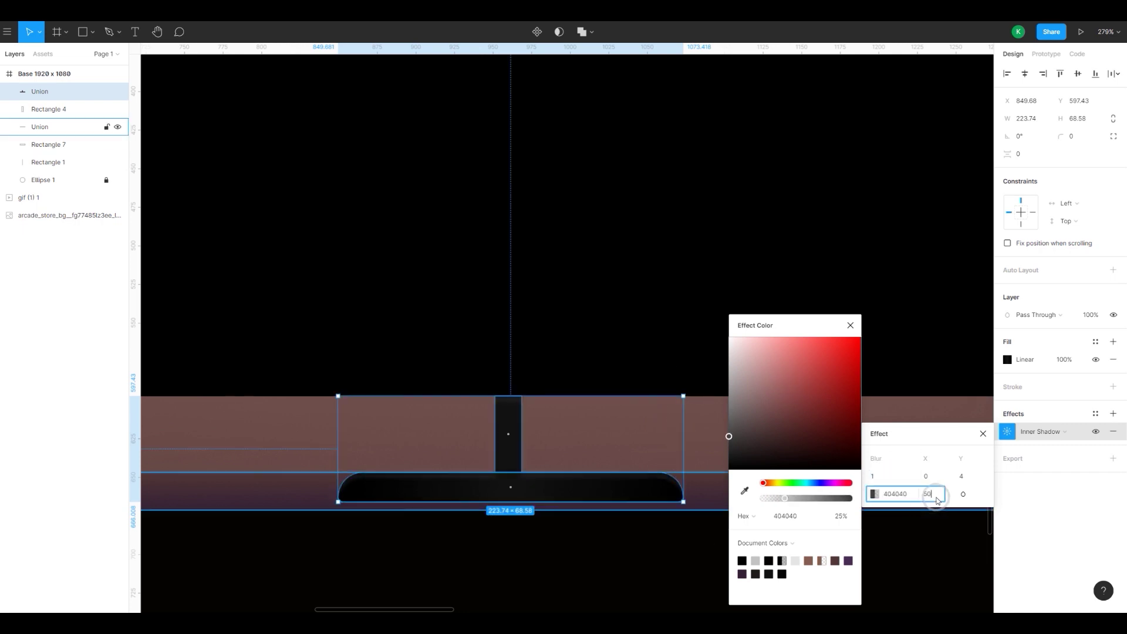
{"action": "key", "text": "Return"}
{"action": "left_click_drag", "start_coordinate": [773, 386], "coordinate": [651, 414]}
{"action": "key", "text": "i"}
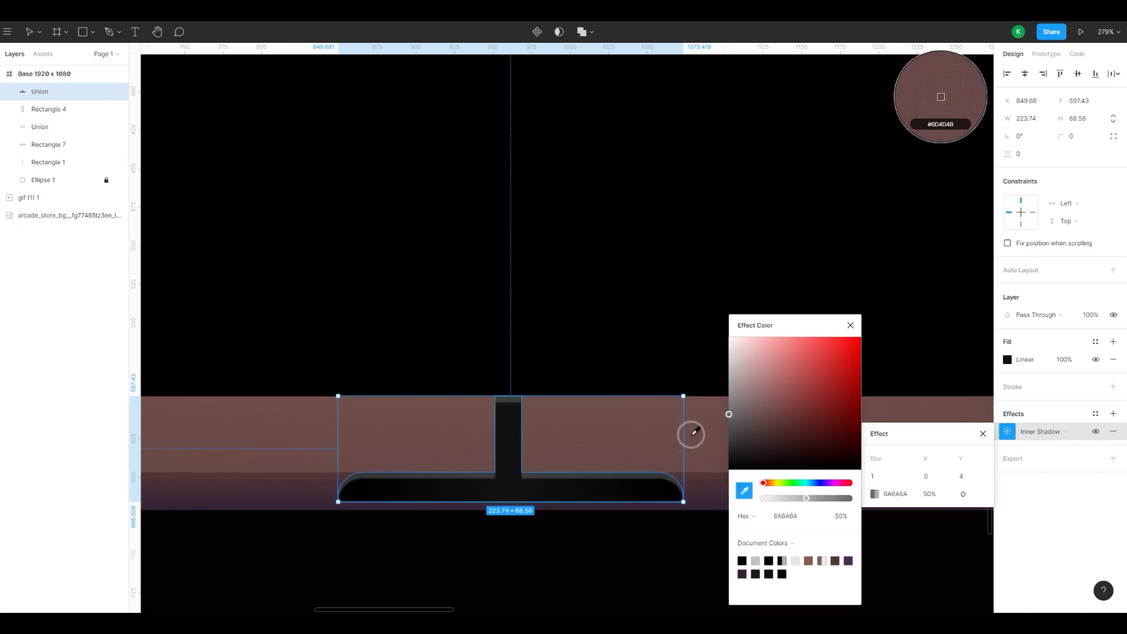
{"action": "left_click", "coordinate": [690, 434]}
{"action": "left_click_drag", "start_coordinate": [762, 428], "coordinate": [674, 463]}
{"action": "type", "text": "1"}
{"action": "key", "text": "Return"}
{"action": "left_click", "coordinate": [849, 325]}
{"action": "left_click", "coordinate": [723, 402]}
- Duplicate the television screen rectangle, name the duplicate "copy", and lock and hide it
{"action": "scroll", "coordinate": [724, 401], "scroll_direction": "down", "scroll_amount": 10}
{"action": "scroll", "coordinate": [810, 460], "scroll_direction": "up", "scroll_amount": 7}
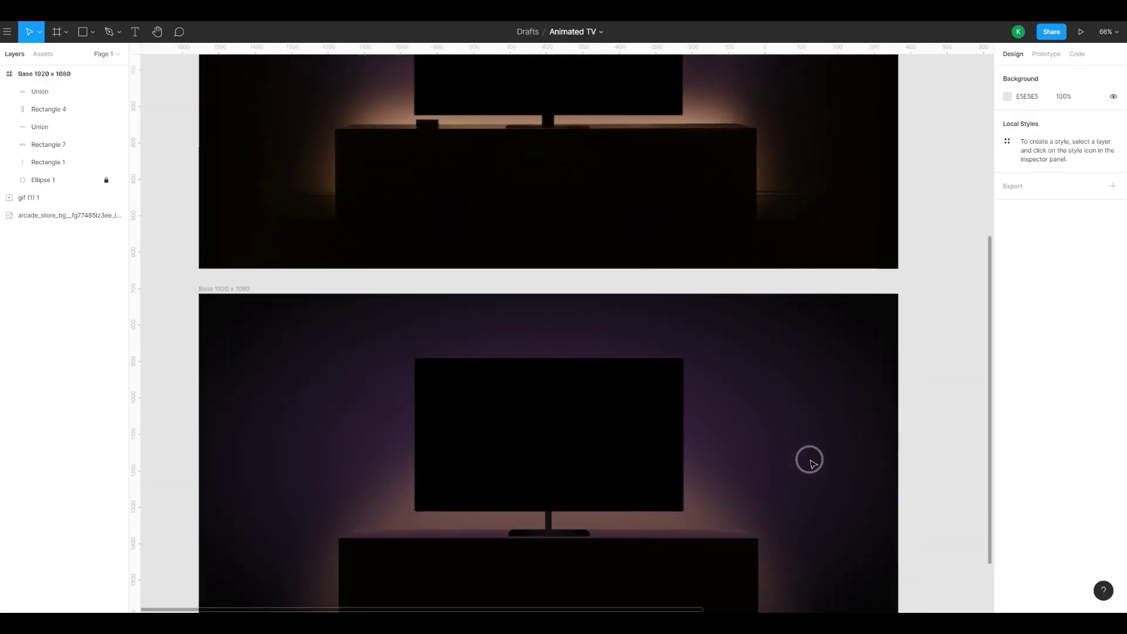
{"action": "key", "text": "ctrl+v"}
{"action": "scroll", "coordinate": [396, 354], "scroll_direction": "down", "scroll_amount": 3}
{"action": "scroll", "coordinate": [389, 350], "scroll_direction": "up", "scroll_amount": 3}
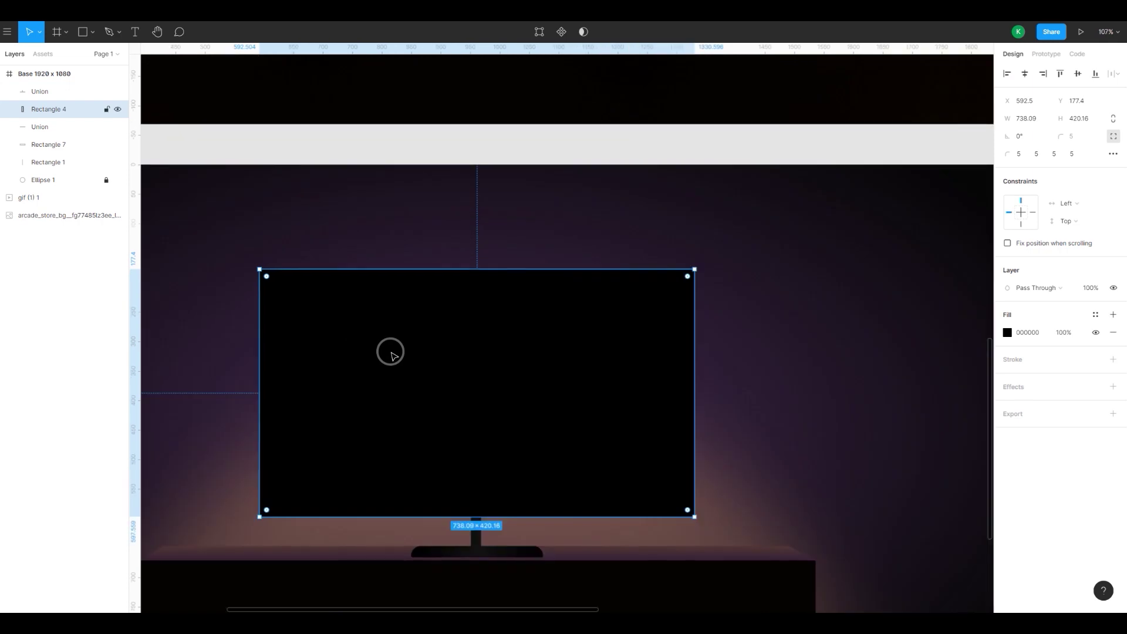
{"action": "double_click", "coordinate": [42, 110]}
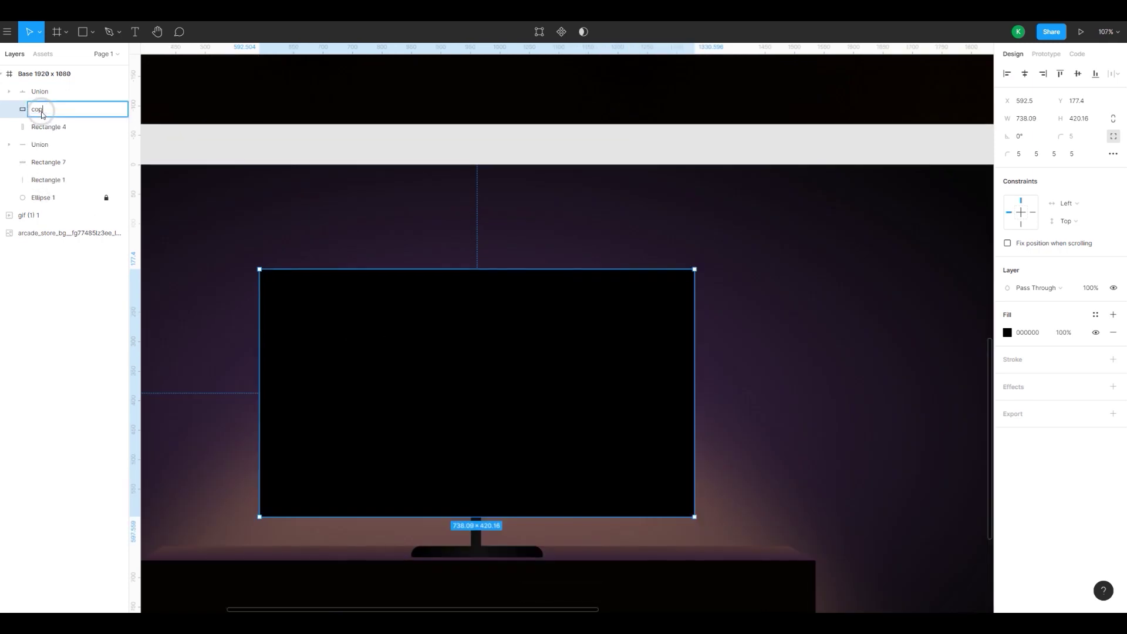
{"action": "key", "text": "Return"}
{"action": "left_click", "coordinate": [113, 111]}
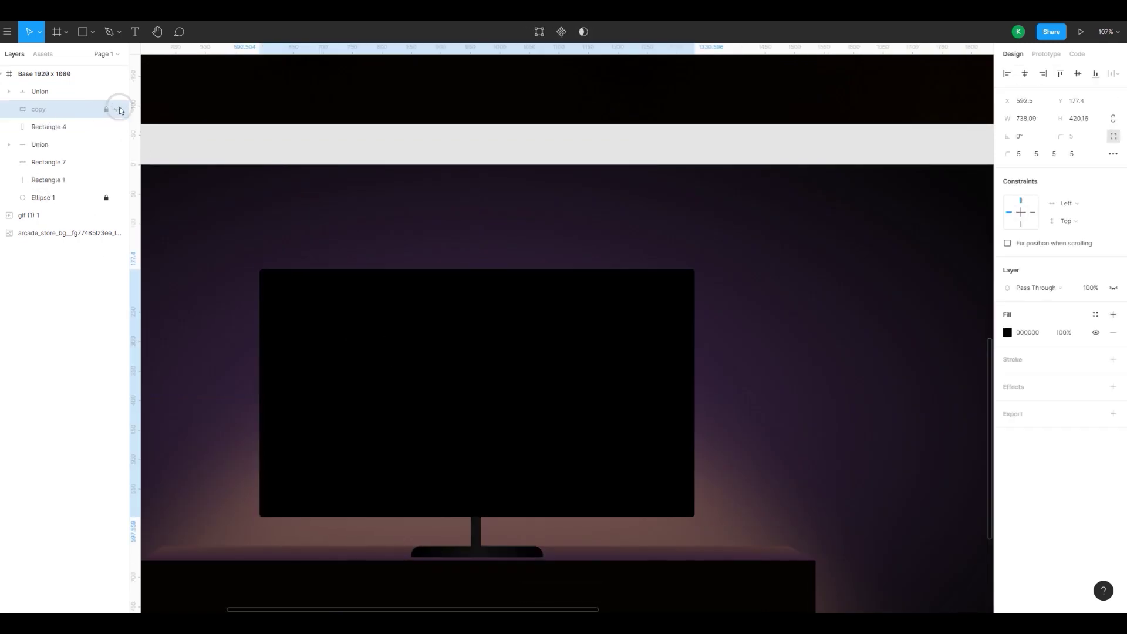
{"action": "left_click", "coordinate": [309, 455]}
- Move the GIF into the base frame over the television and enlarge it to about 945 x 532
{"action": "scroll", "coordinate": [347, 419], "scroll_direction": "down", "scroll_amount": 2}
{"action": "left_click_drag", "start_coordinate": [348, 419], "coordinate": [384, 417]}
{"action": "left_click", "coordinate": [257, 458]}
{"action": "scroll", "coordinate": [356, 534], "scroll_direction": "up", "scroll_amount": 2}
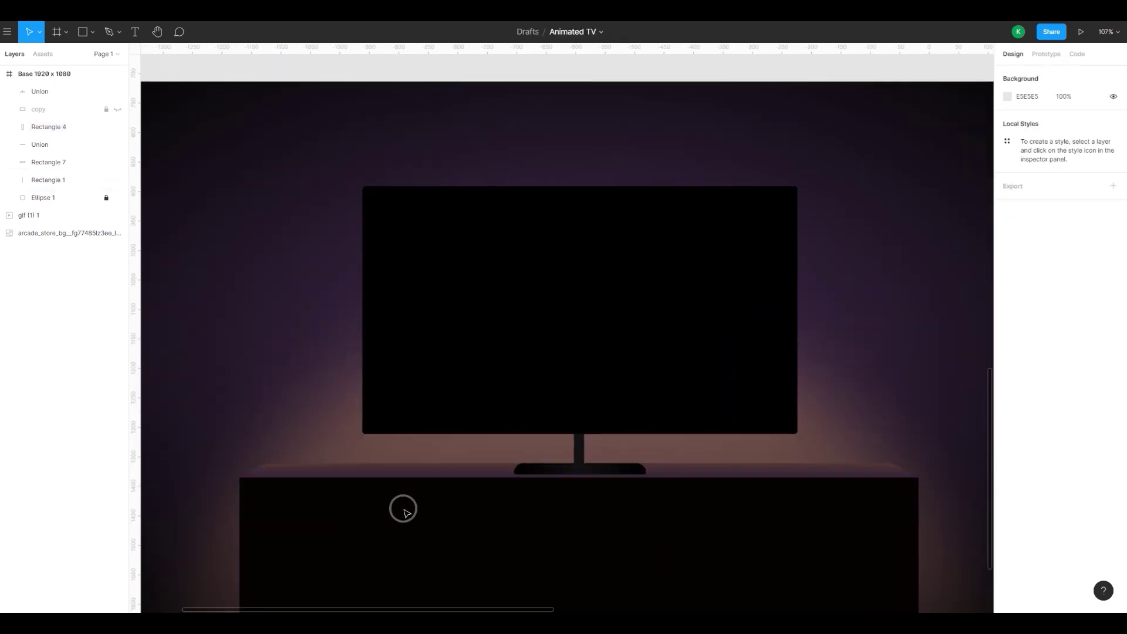
{"action": "scroll", "coordinate": [399, 515], "scroll_direction": "down", "scroll_amount": 5}
{"action": "scroll", "coordinate": [814, 207], "scroll_direction": "down", "scroll_amount": 2}
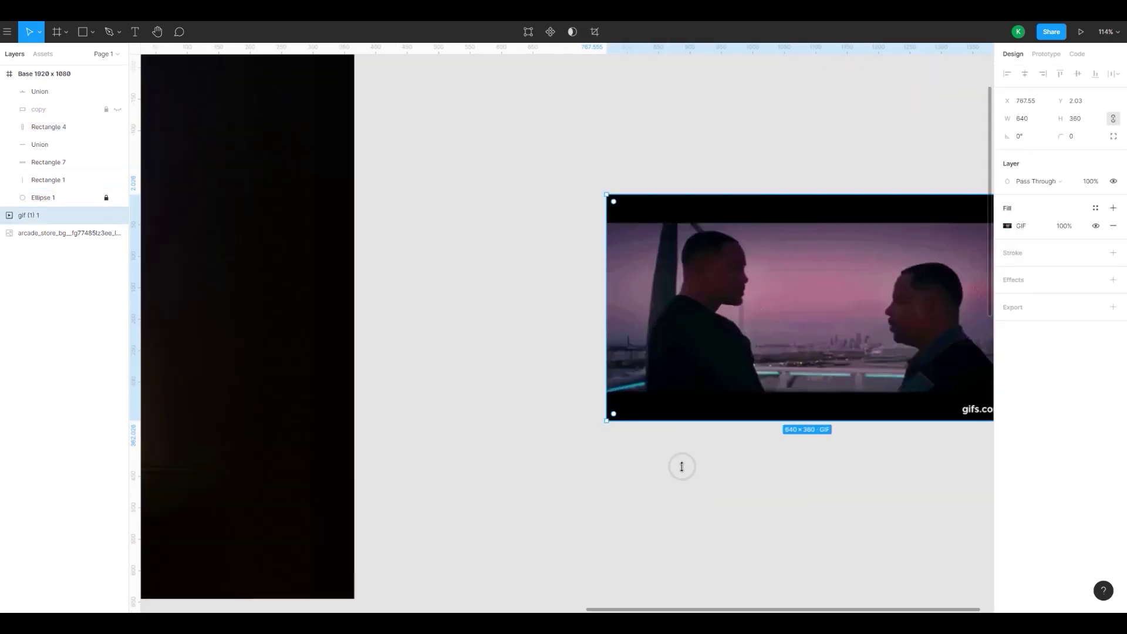
{"action": "left_click", "coordinate": [679, 466]}
{"action": "scroll", "coordinate": [772, 352], "scroll_direction": "right", "scroll_amount": 3}
{"action": "scroll", "coordinate": [773, 352], "scroll_direction": "down", "scroll_amount": 4}
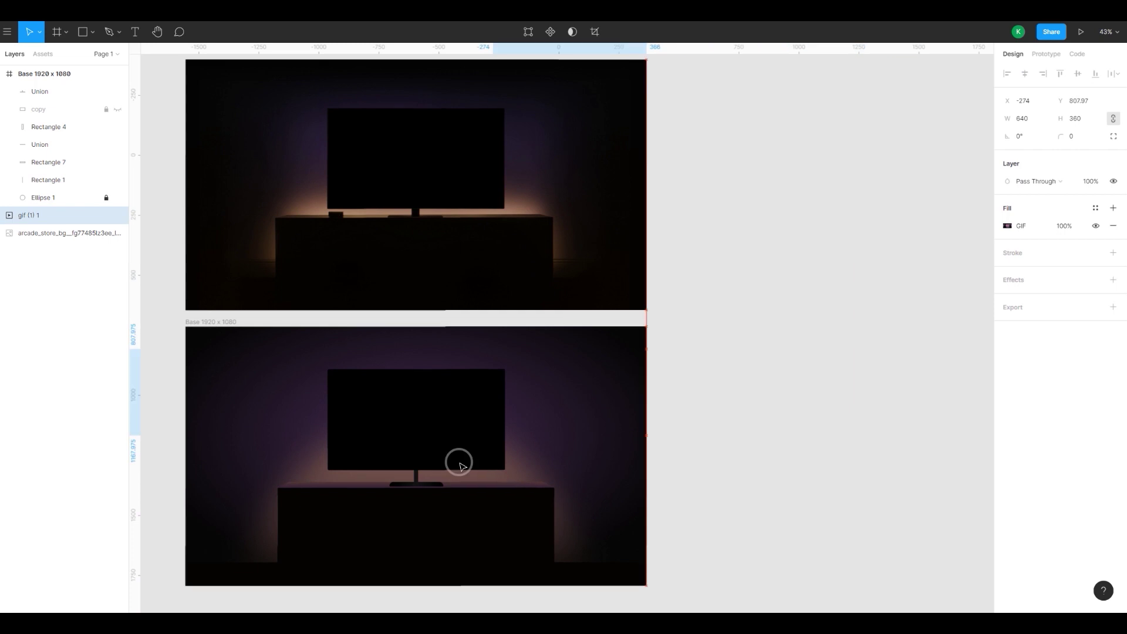
{"action": "left_click_drag", "start_coordinate": [684, 290], "coordinate": [380, 407]}
{"action": "scroll", "coordinate": [347, 405], "scroll_direction": "up", "scroll_amount": 3}
{"action": "mouse_move", "coordinate": [383, 291]}
{"action": "left_mouse_down"}
{"action": "mouse_move", "coordinate": [400, 340]}
{"action": "mouse_move", "coordinate": [394, 303]}
{"action": "left_mouse_up"}
{"action": "left_click_drag", "start_coordinate": [541, 377], "coordinate": [600, 411]}
{"action": "left_click_drag", "start_coordinate": [529, 371], "coordinate": [543, 390]}
- Find the television screen's layer and rename it "tv base"
{"action": "left_click", "coordinate": [37, 180]}
{"action": "left_click", "coordinate": [35, 169]}
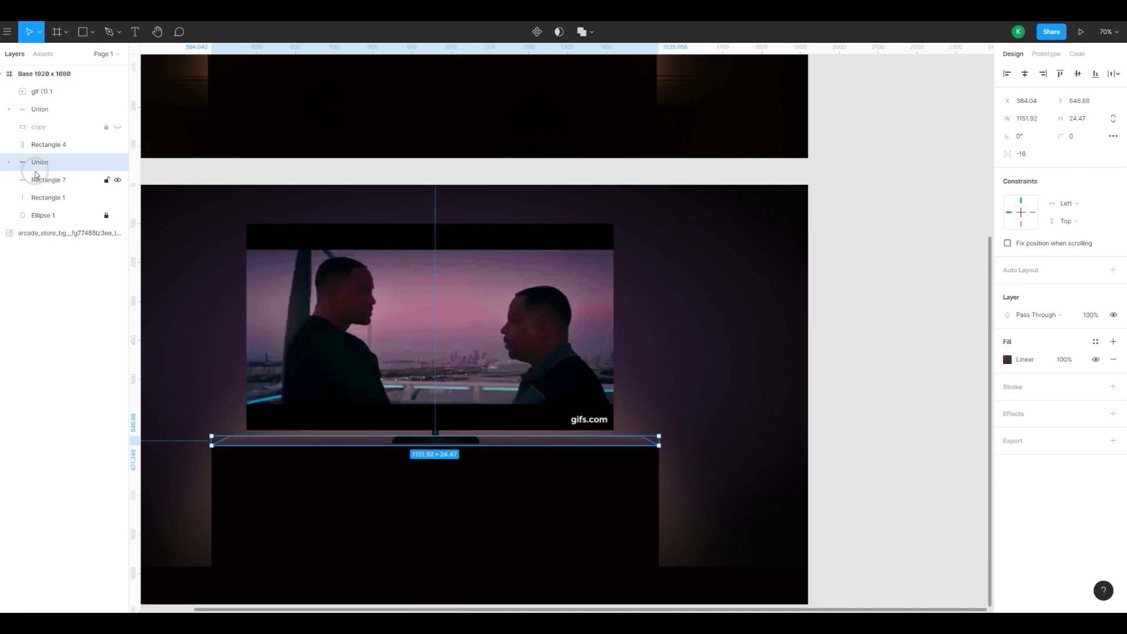
{"action": "left_click", "coordinate": [35, 184]}
{"action": "left_click", "coordinate": [41, 198]}
{"action": "left_click", "coordinate": [40, 146]}
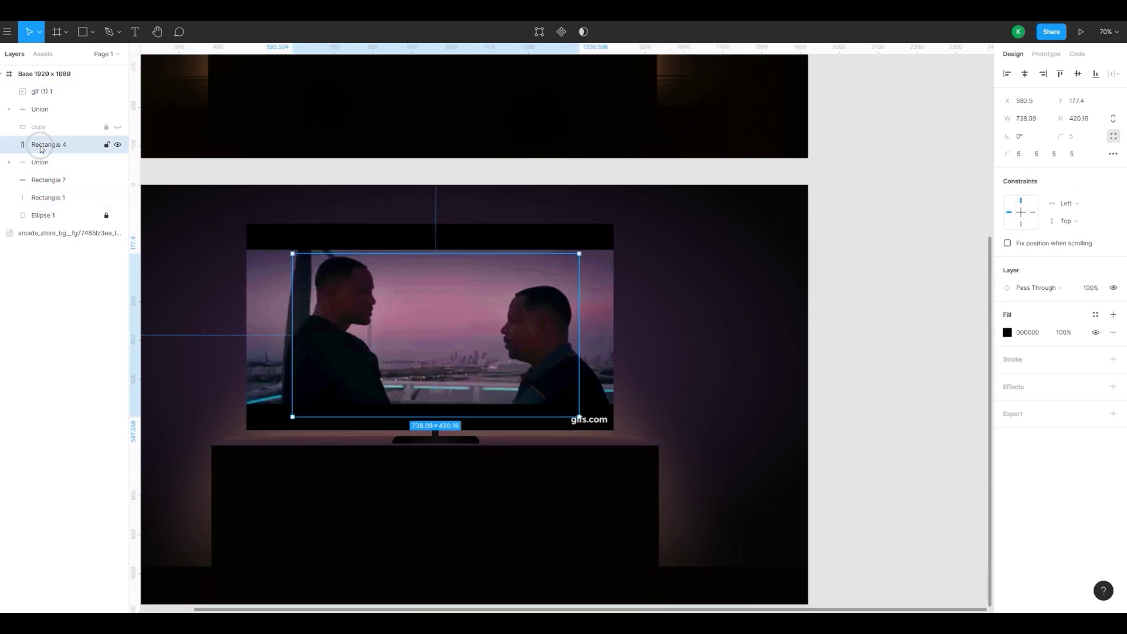
{"action": "type", "text": "tv base"}
{"action": "key", "text": "Return"}
- Set the GIF's opacity to 50% so the television screen shows through
{"action": "left_click", "coordinate": [44, 92], "text": "shift"}
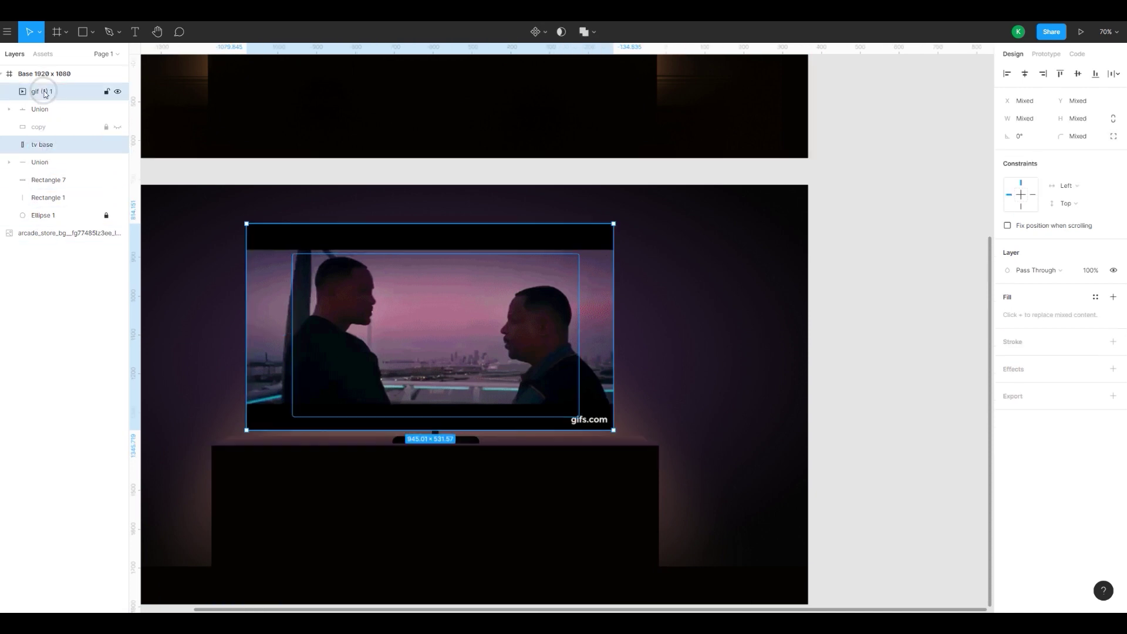
{"action": "key", "text": "shift+2"}
{"action": "left_click", "coordinate": [212, 262]}
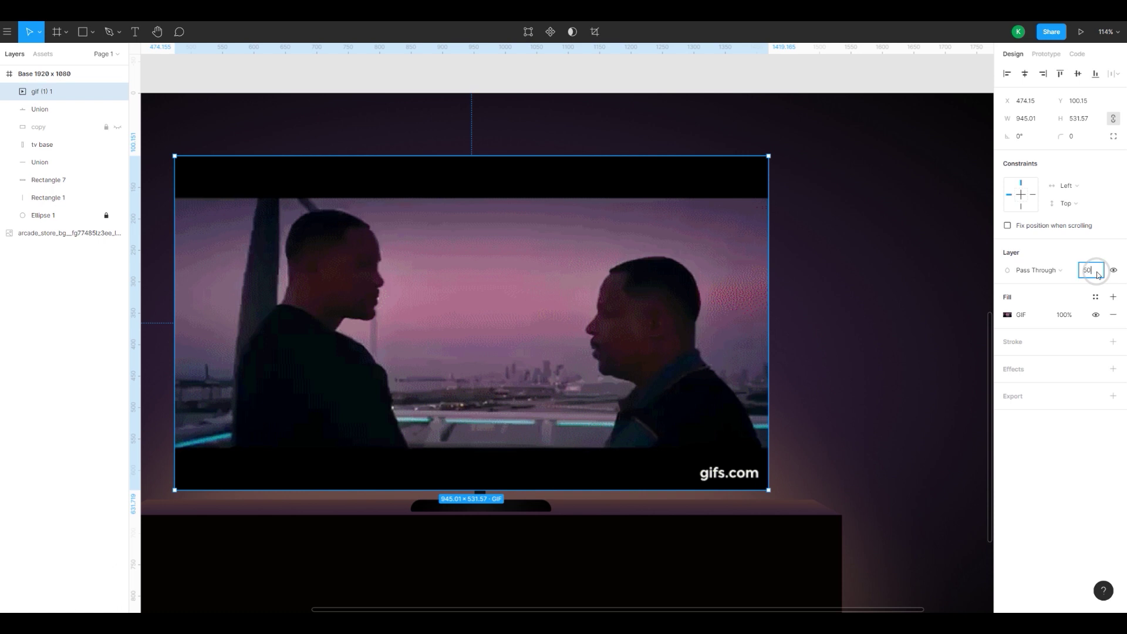
{"action": "key", "text": "Return"}
- Scale the GIF to about 889 x 500 and position it over the television at X 515.37, Y 136.51
{"action": "left_click_drag", "start_coordinate": [174, 157], "coordinate": [192, 167]}
{"action": "left_click_drag", "start_coordinate": [372, 330], "coordinate": [377, 329]}
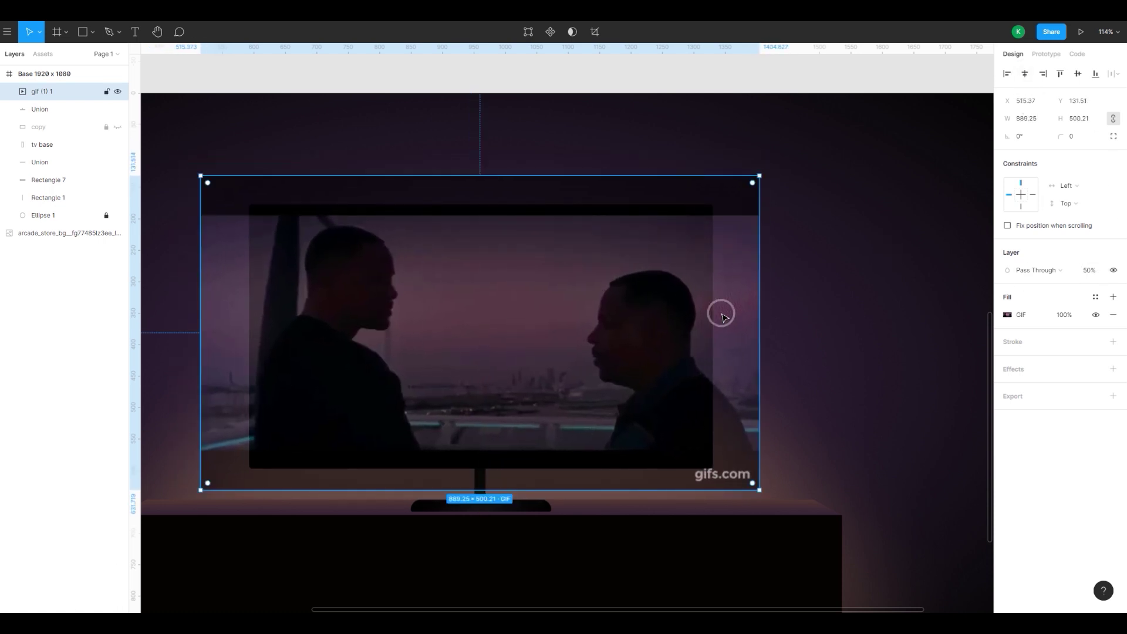
{"action": "key", "text": "Down"}
{"action": "key", "text": "Down"}
{"action": "key", "text": "Down"}
{"action": "key", "text": "Down"}
{"action": "key", "text": "Down"}
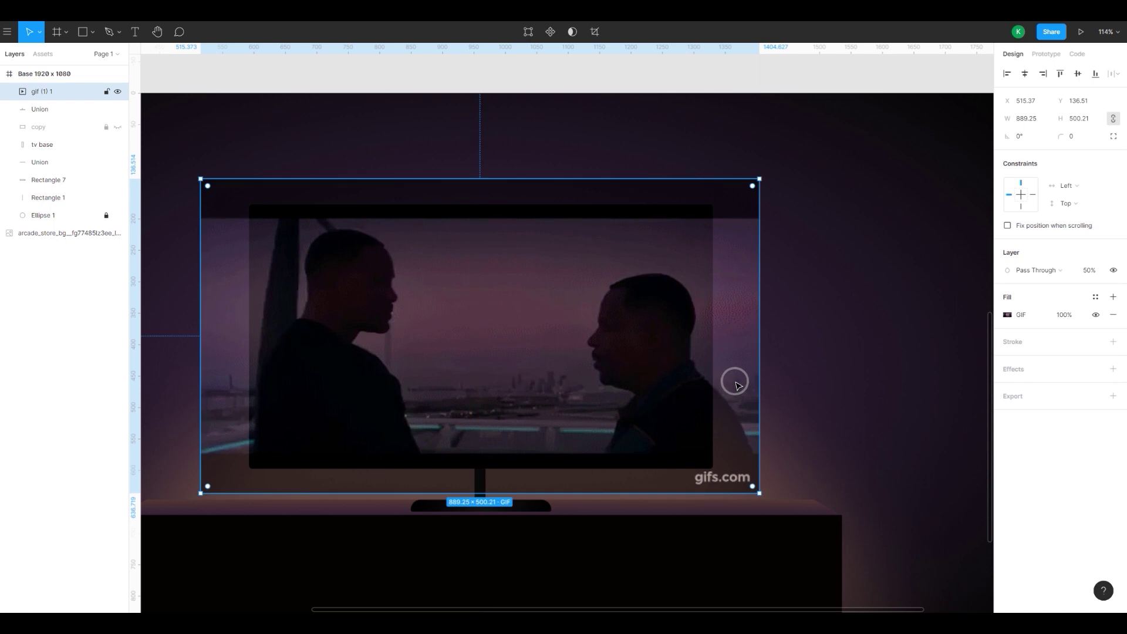
- Try a Boolean subtraction on the whole layer range from the GIF to tv base
{"action": "left_click", "coordinate": [65, 144], "text": "shift"}
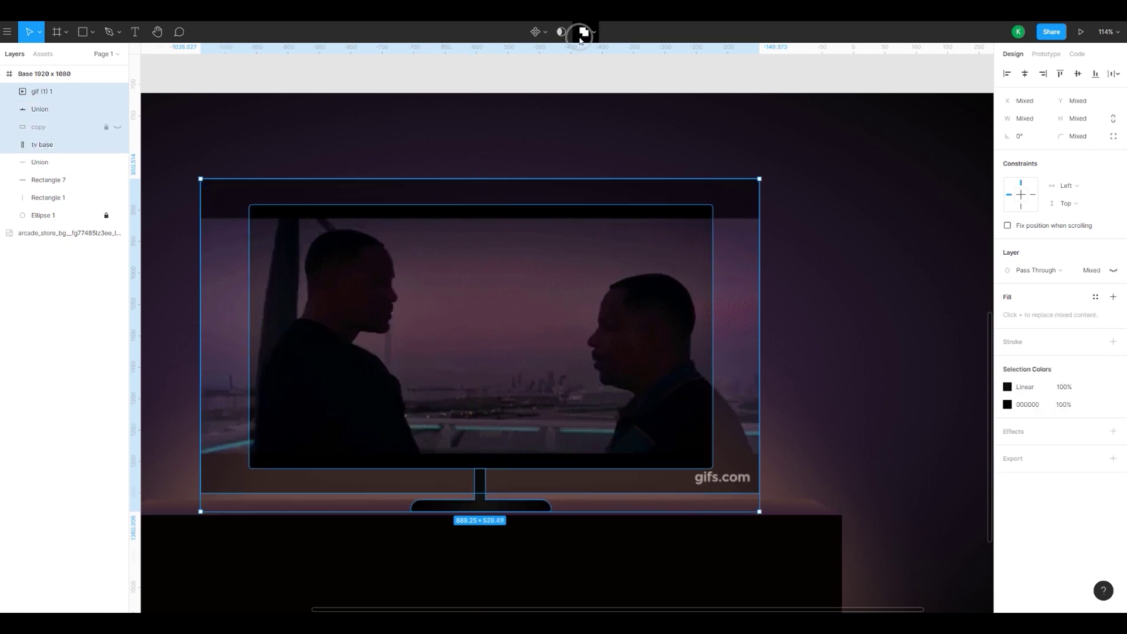
{"action": "left_click", "coordinate": [593, 34]}
{"action": "left_click", "coordinate": [593, 69]}
{"action": "key", "text": "ctrl+z"}
- Try a Boolean subtraction using only the GIF and the tv base layer
{"action": "left_click", "coordinate": [38, 96]}
{"action": "left_click", "coordinate": [35, 148], "text": "ctrl"}
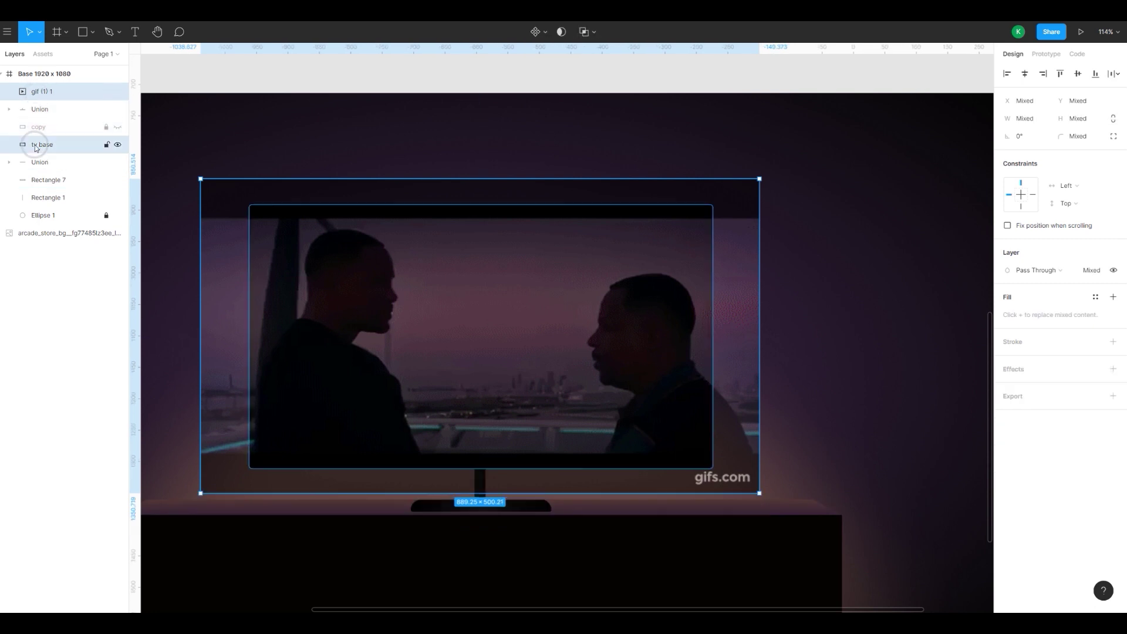
{"action": "left_click", "coordinate": [594, 33]}
{"action": "left_click", "coordinate": [576, 69]}
{"action": "key", "text": "ctrl+z"}
- Try to intersect the half-transparent GIF with the tv base layer
{"action": "left_click", "coordinate": [594, 34]}
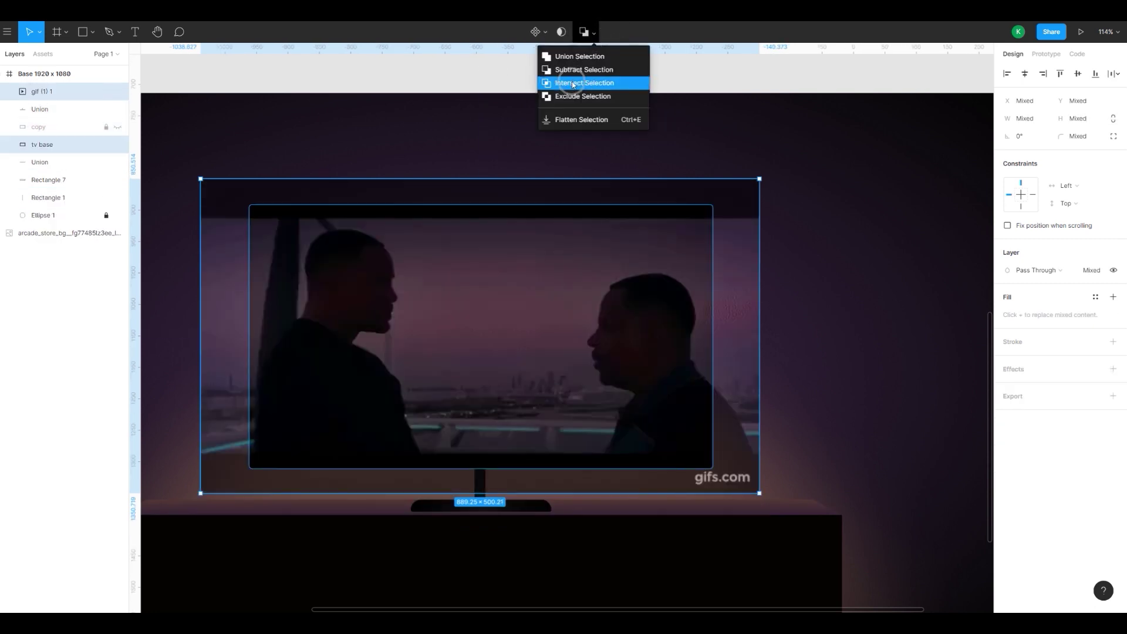
{"action": "left_click", "coordinate": [573, 83]}
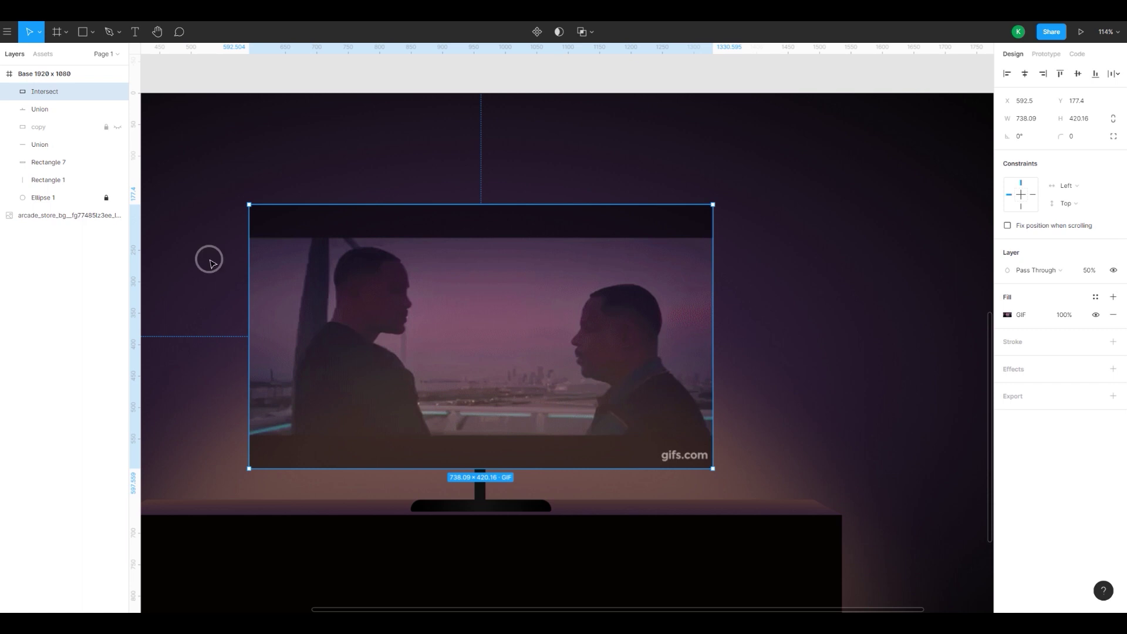
{"action": "key", "text": "ctrl+z"}
- Intersect the fully opaque GIF with the tv base layer so it takes the screen's shape
{"action": "left_click", "coordinate": [42, 144], "text": "shift"}
{"action": "left_click", "coordinate": [588, 32]}
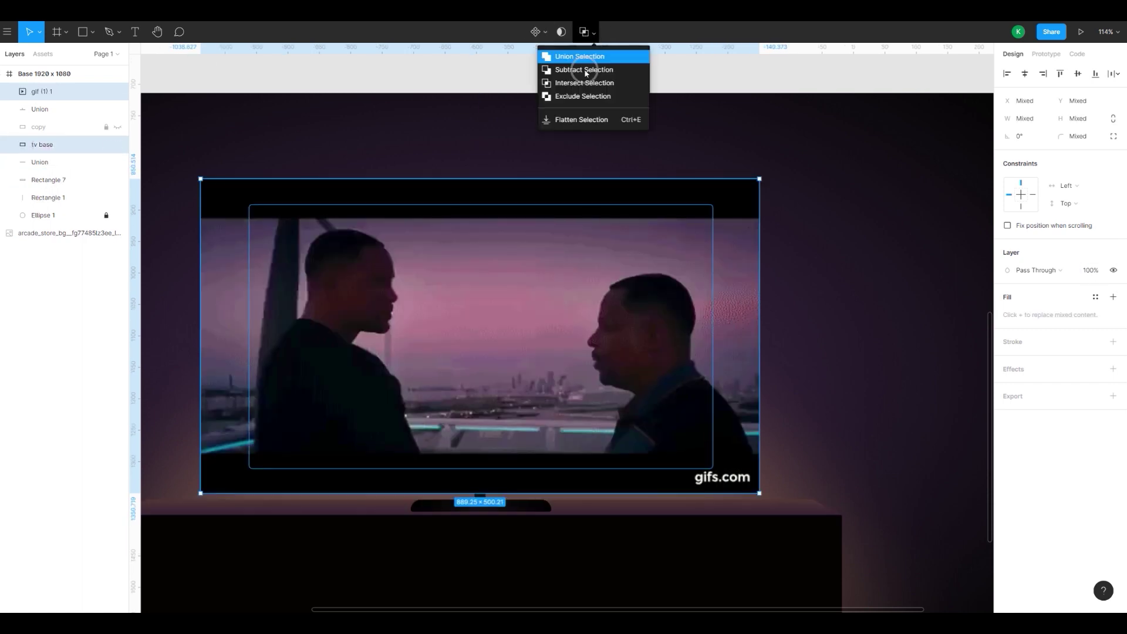
{"action": "left_click", "coordinate": [578, 83]}
{"action": "left_click", "coordinate": [221, 362]}
{"action": "left_click", "coordinate": [353, 359]}
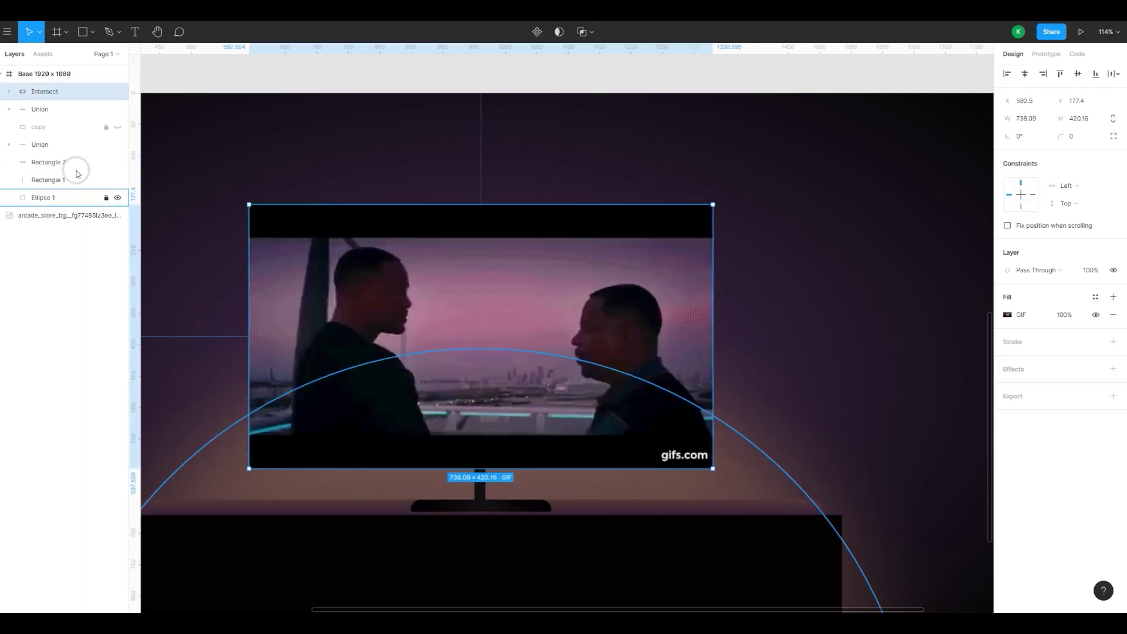
- Try to shrink the GIF inside the intersected shape to about 840 x 472
{"action": "left_click", "coordinate": [10, 92]}
{"action": "double_click", "coordinate": [395, 284]}
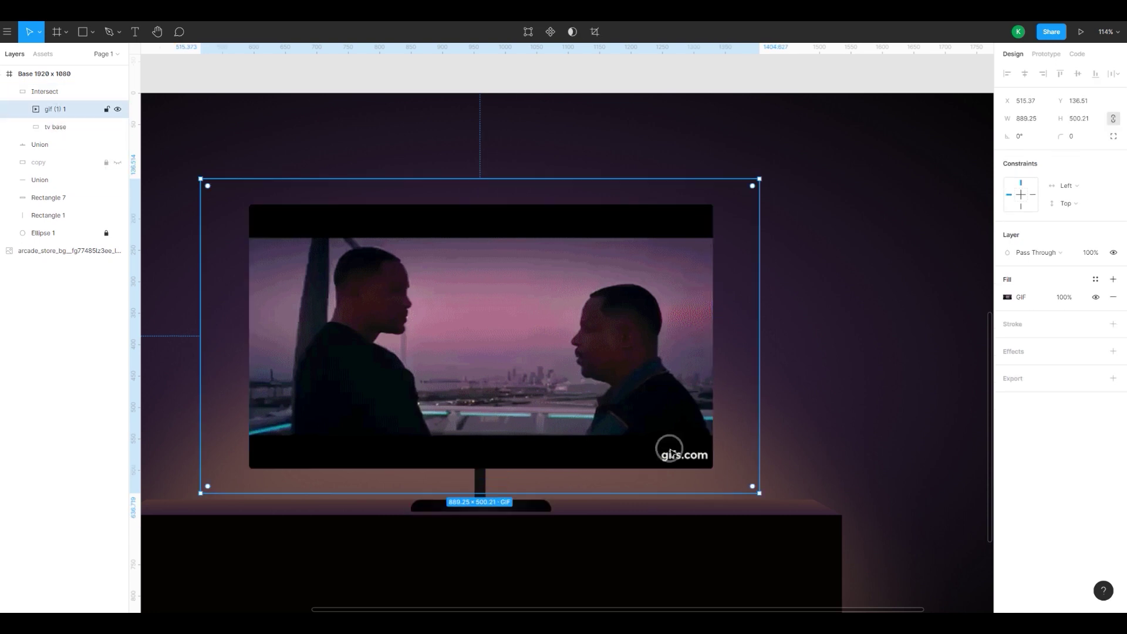
{"action": "left_click", "coordinate": [345, 307]}
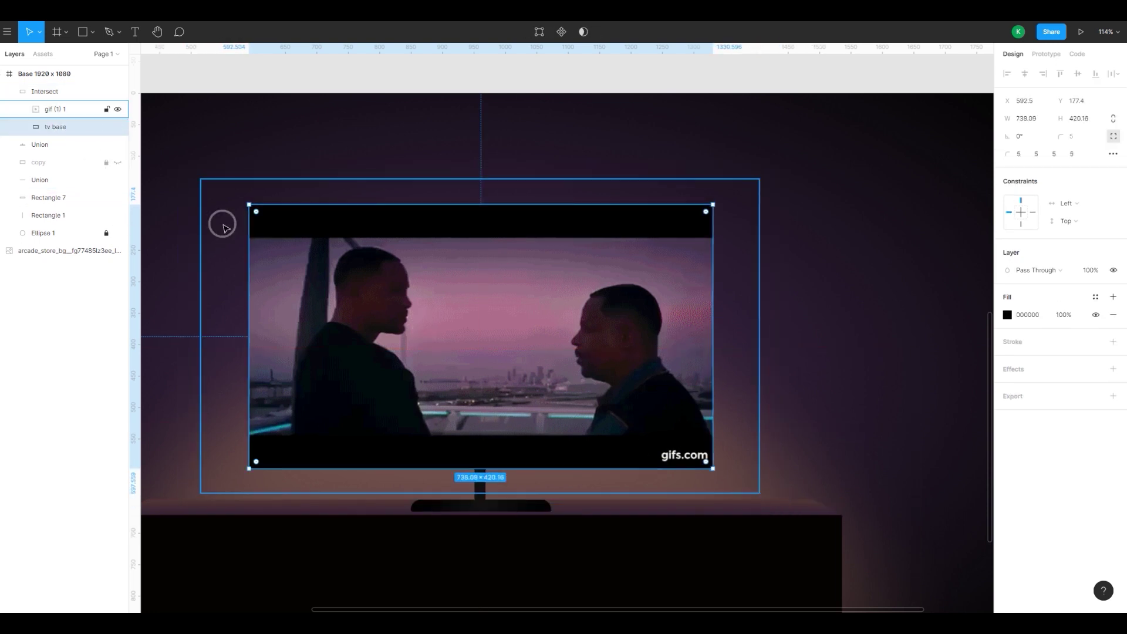
{"action": "left_click", "coordinate": [219, 203]}
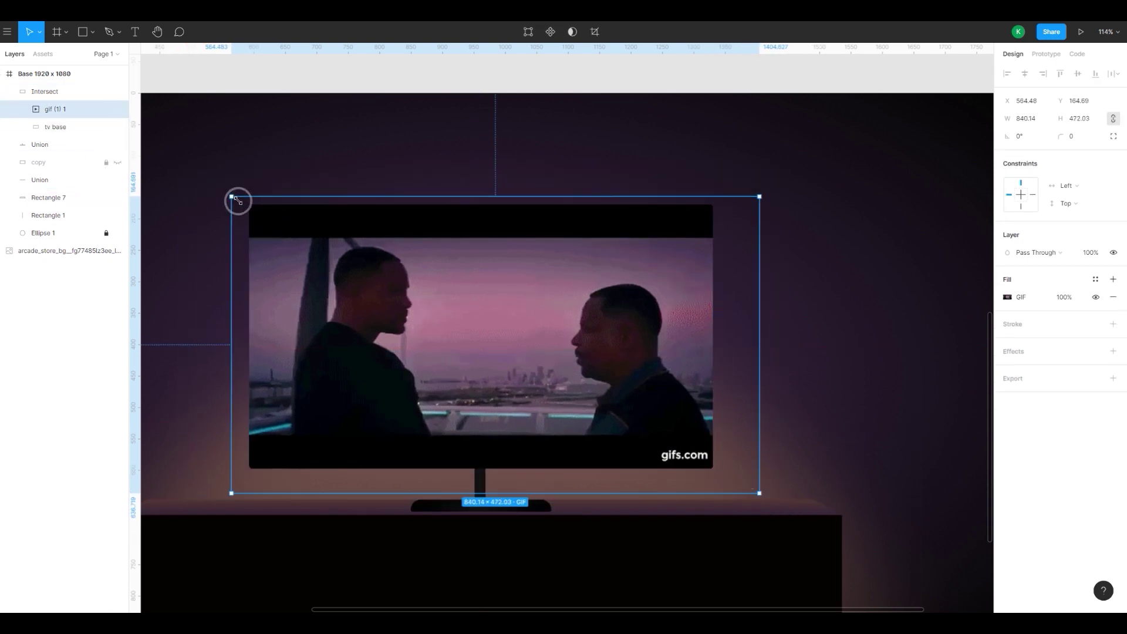
{"action": "left_click", "coordinate": [45, 91]}
{"action": "left_click", "coordinate": [9, 91]}
- Unhide the copy layer and move it above the intersected GIF in the layer order
{"action": "left_click", "coordinate": [40, 108]}
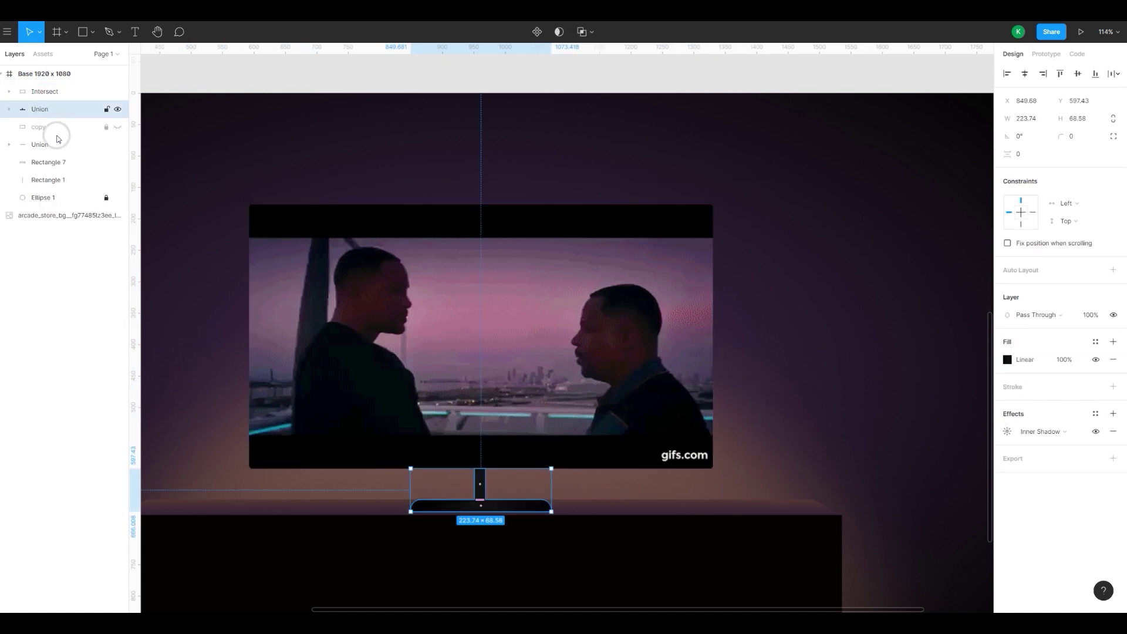
{"action": "left_click", "coordinate": [117, 128]}
{"action": "left_click_drag", "start_coordinate": [38, 126], "coordinate": [38, 88]}
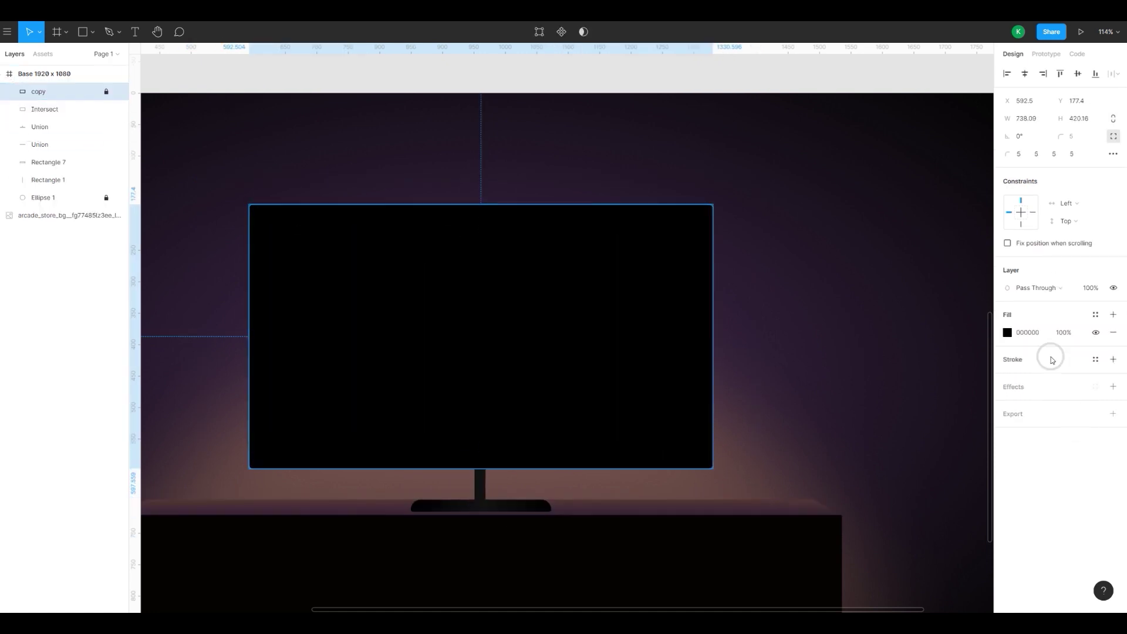
- Replace the copy layer's black fill with a dark grey inside stroke 2 wide
{"action": "left_click", "coordinate": [1007, 332]}
{"action": "left_click", "coordinate": [1113, 332]}
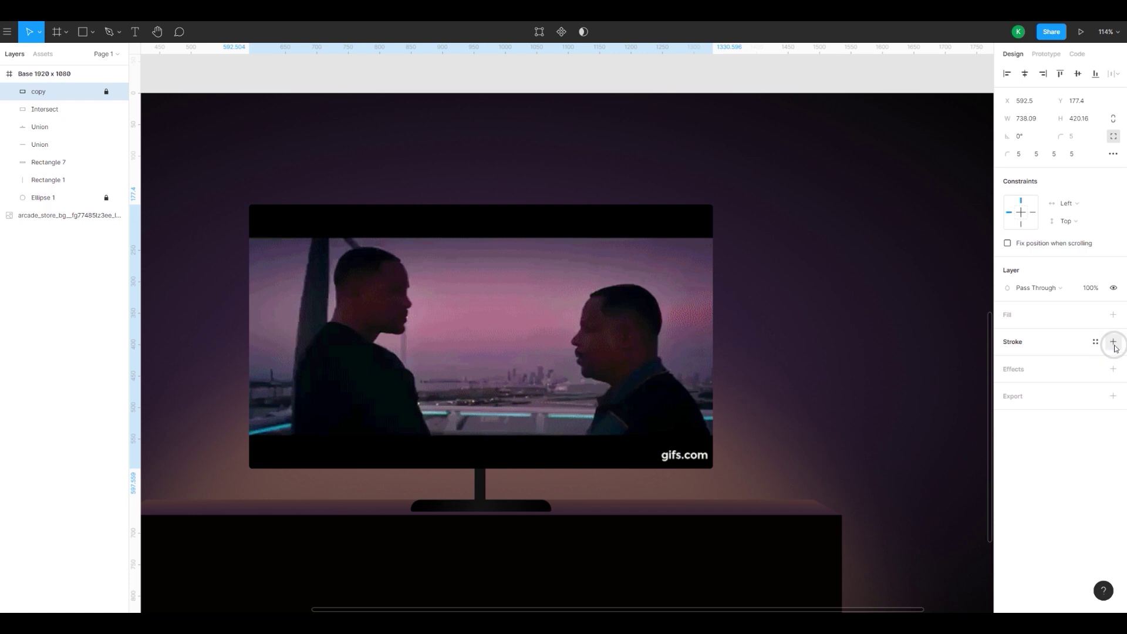
{"action": "left_click_drag", "start_coordinate": [1007, 377], "coordinate": [1002, 378]}
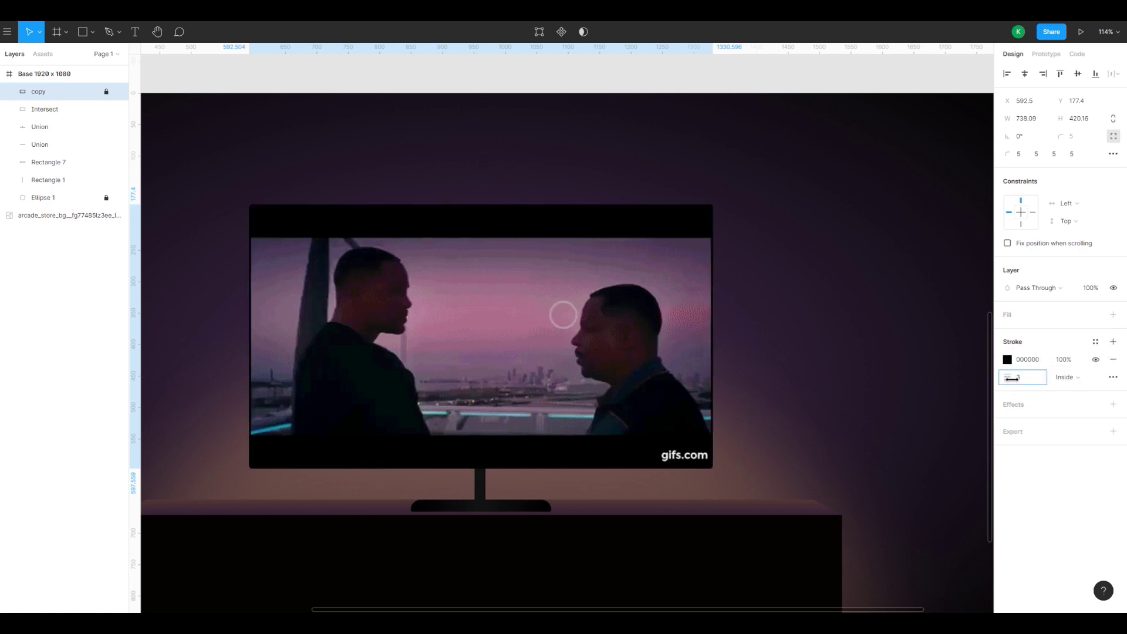
{"action": "left_click", "coordinate": [1007, 360]}
{"action": "mouse_move", "coordinate": [925, 375]}
{"action": "left_mouse_down"}
{"action": "mouse_move", "coordinate": [875, 310]}
{"action": "mouse_move", "coordinate": [820, 431]}
{"action": "left_mouse_up"}
{"action": "left_click", "coordinate": [901, 312]}
{"action": "left_click", "coordinate": [478, 283]}
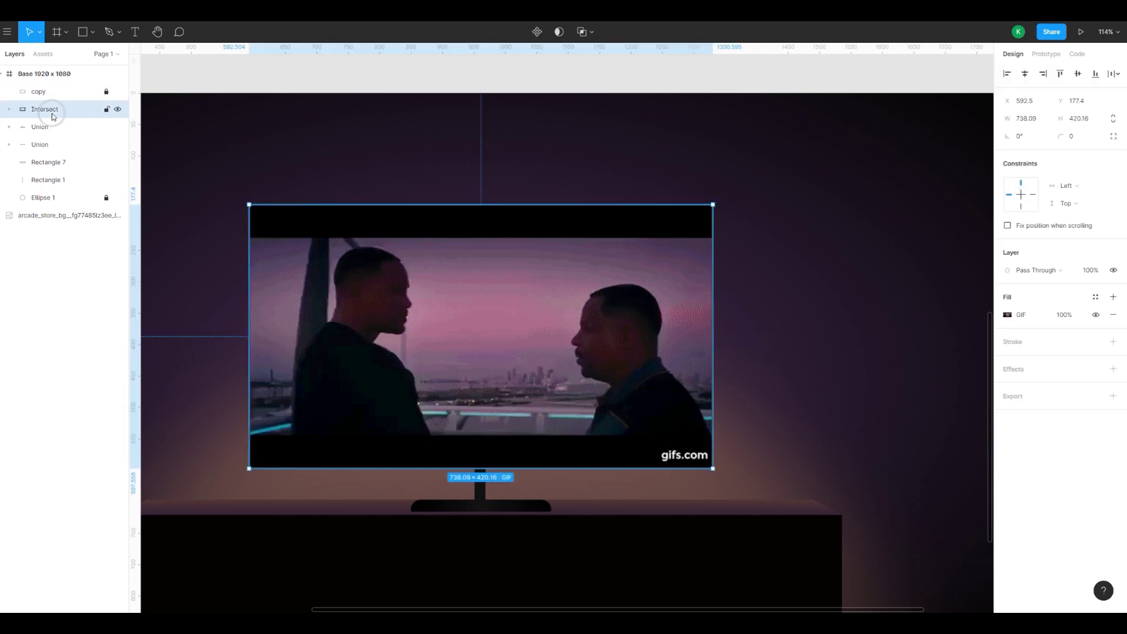
- Change the copy layer's stroke to a linear gradient and sample the dark purple wall colour 231728 for its first stop
{"action": "left_click", "coordinate": [35, 91]}
{"action": "left_click", "coordinate": [1007, 360]}
{"action": "left_click", "coordinate": [899, 330]}
{"action": "left_click", "coordinate": [901, 340]}
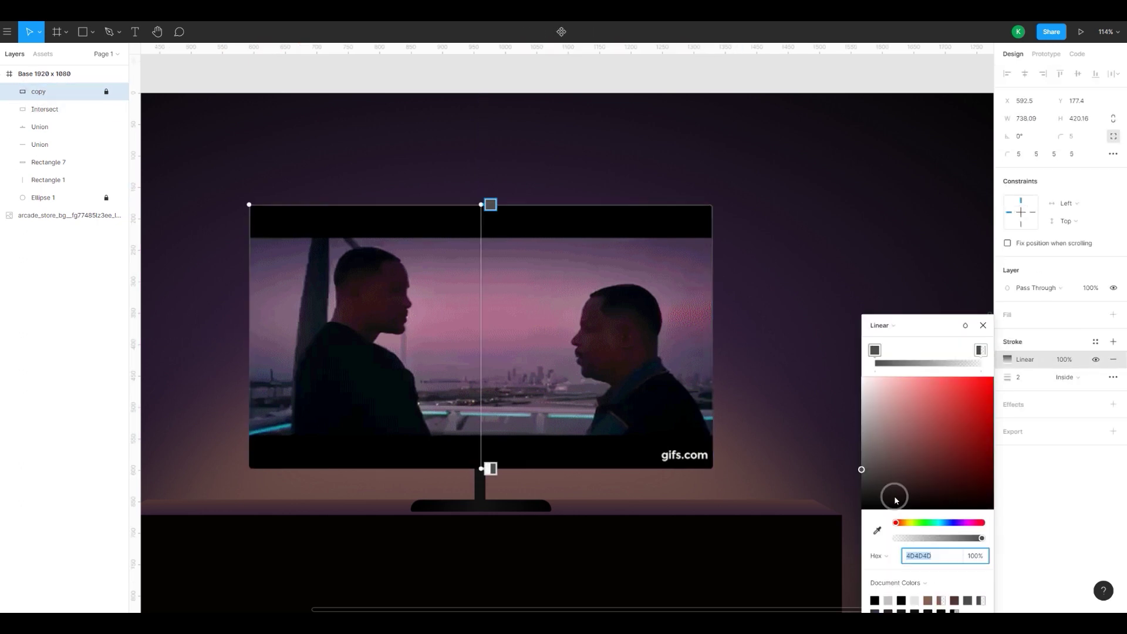
{"action": "left_click", "coordinate": [877, 532]}
{"action": "left_click", "coordinate": [641, 191]}
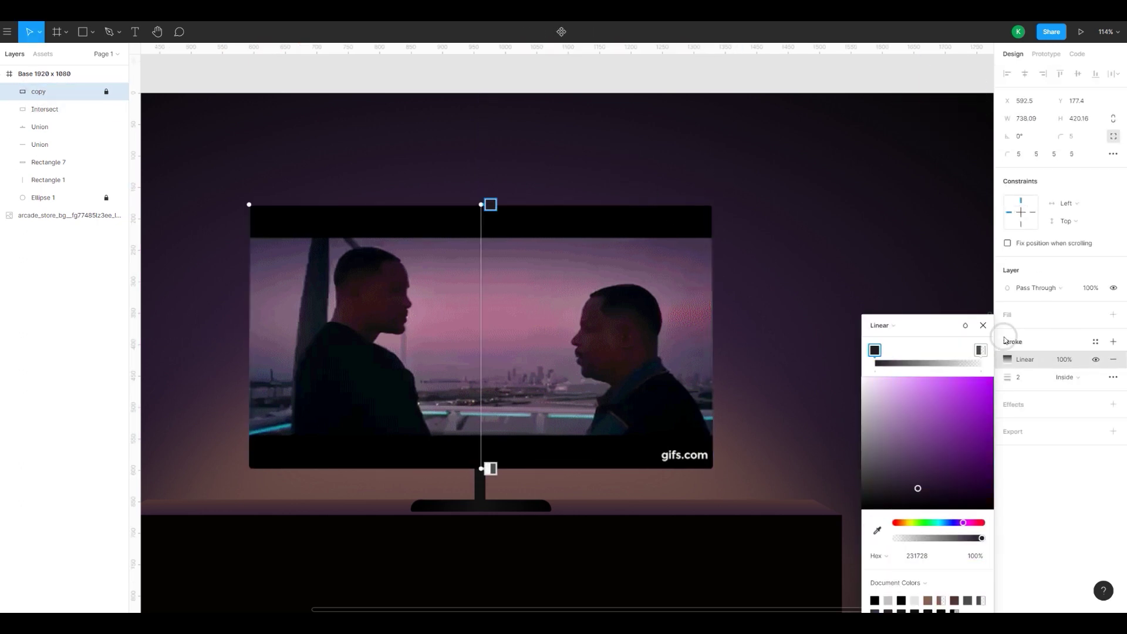
- Give the screen outline's gradient dark stops at both ends and an opaque mid-grey stop at its centre
{"action": "left_click_drag", "start_coordinate": [888, 499], "coordinate": [804, 525]}
{"action": "left_click_drag", "start_coordinate": [872, 433], "coordinate": [837, 441]}
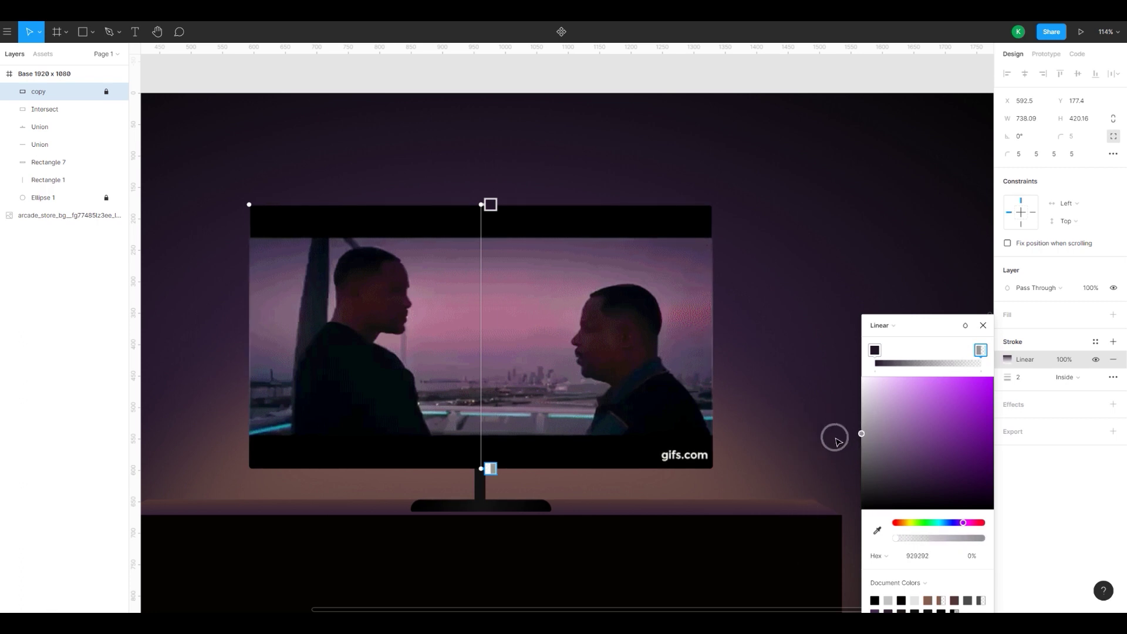
{"action": "left_click_drag", "start_coordinate": [1005, 359], "coordinate": [715, 331]}
{"action": "left_click_drag", "start_coordinate": [895, 538], "coordinate": [1072, 546]}
{"action": "left_click_drag", "start_coordinate": [980, 351], "coordinate": [946, 362]}
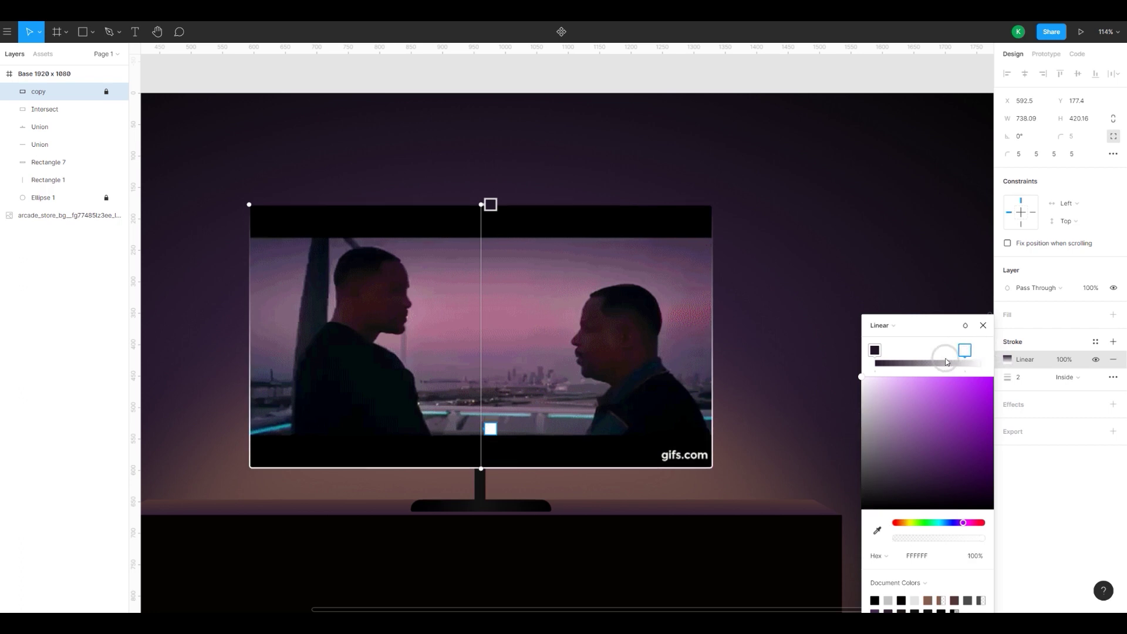
{"action": "left_click", "coordinate": [911, 493]}
{"action": "mouse_move", "coordinate": [905, 499]}
{"action": "left_mouse_down"}
{"action": "mouse_move", "coordinate": [800, 440]}
{"action": "mouse_move", "coordinate": [805, 450]}
{"action": "mouse_move", "coordinate": [827, 420]}
{"action": "mouse_move", "coordinate": [830, 470]}
{"action": "left_mouse_up"}
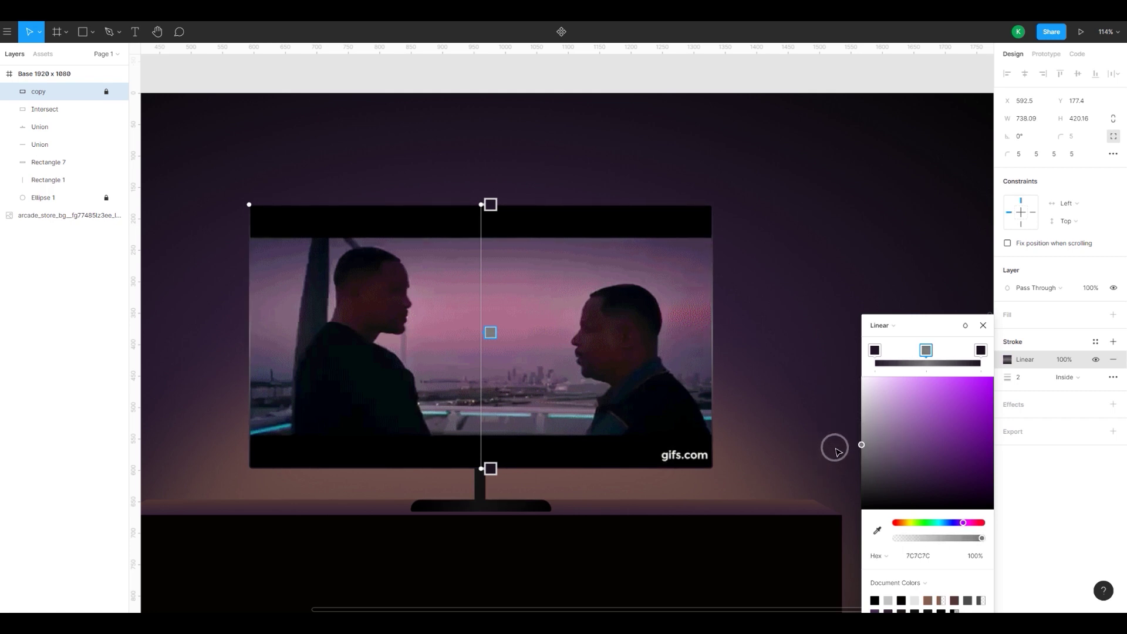
{"action": "mouse_move", "coordinate": [863, 434]}
{"action": "left_mouse_down"}
{"action": "mouse_move", "coordinate": [859, 476]}
{"action": "mouse_move", "coordinate": [837, 319]}
{"action": "mouse_move", "coordinate": [830, 541]}
{"action": "mouse_move", "coordinate": [828, 446]}
{"action": "left_mouse_up"}
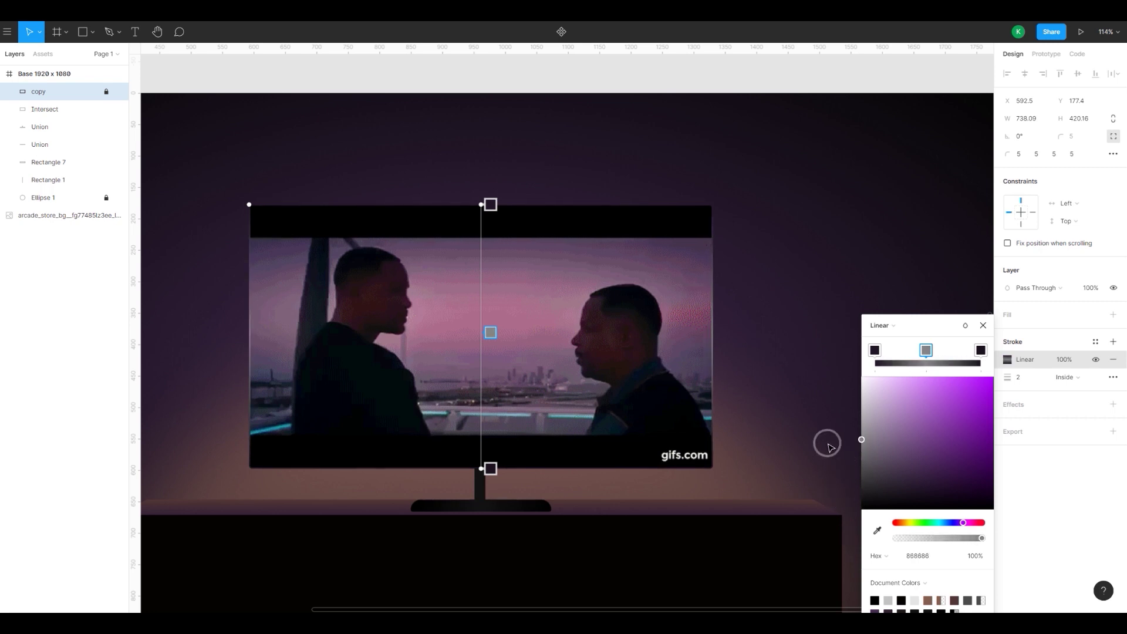
{"action": "left_click", "coordinate": [983, 326]}
{"action": "left_click", "coordinate": [778, 231]}
- Compare the recreated TV scene with the reference picture above the frame
{"action": "scroll", "coordinate": [547, 384], "scroll_direction": "down", "scroll_amount": 4}
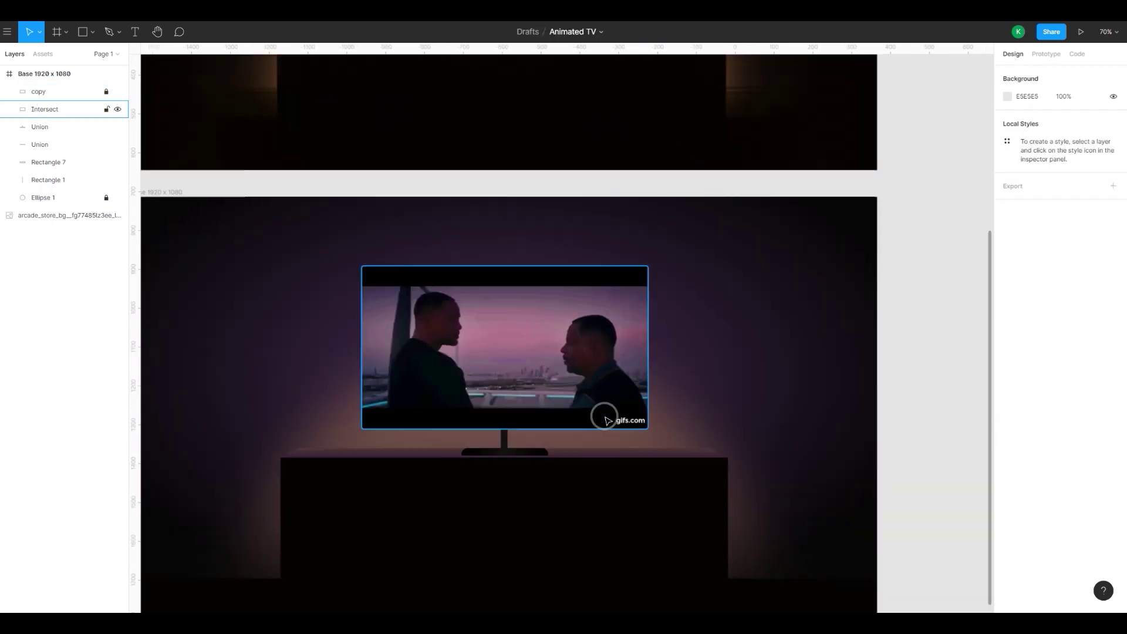
{"action": "scroll", "coordinate": [630, 427], "scroll_direction": "up", "scroll_amount": 3}
{"action": "scroll", "coordinate": [630, 428], "scroll_direction": "down", "scroll_amount": 3}
{"action": "scroll", "coordinate": [328, 234], "scroll_direction": "down", "scroll_amount": 3}
{"action": "scroll", "coordinate": [256, 340], "scroll_direction": "up", "scroll_amount": 3}
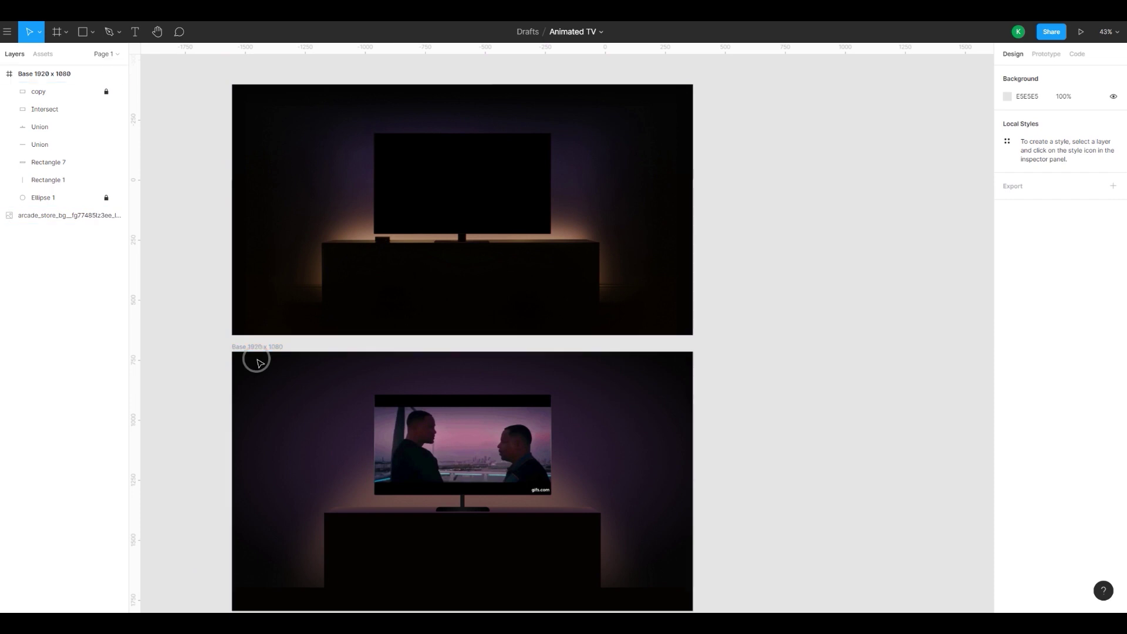
{"action": "left_click", "coordinate": [255, 347]}
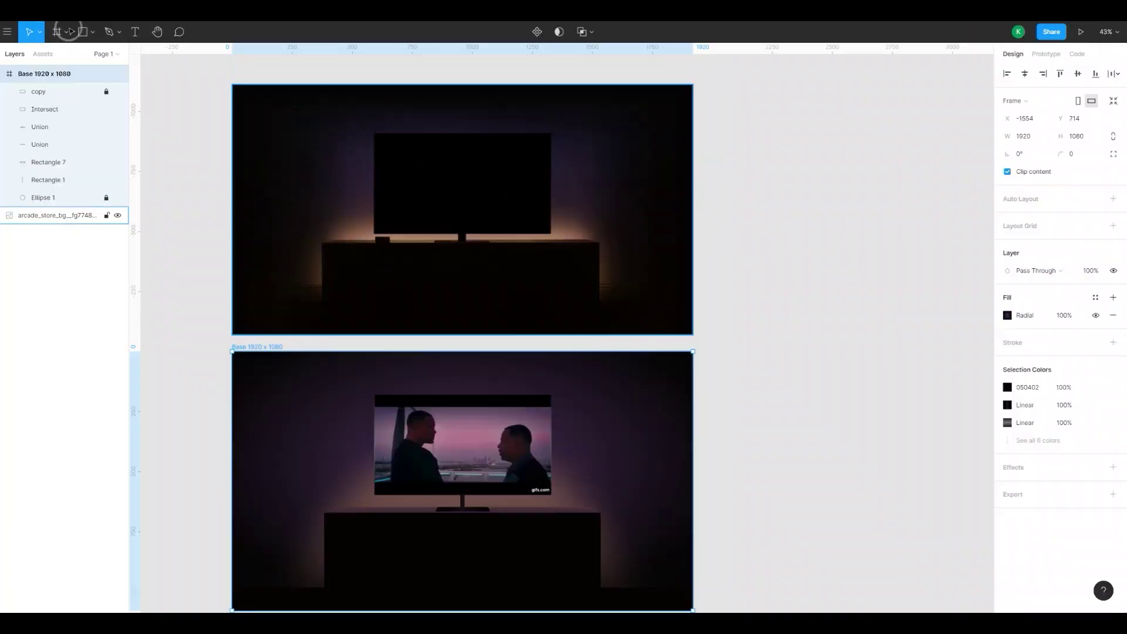
{"action": "left_click", "coordinate": [470, 341]}
{"action": "scroll", "coordinate": [470, 340], "scroll_direction": "up", "scroll_amount": 4}
- Move the reference picture farther up, away from the recreated TV frame
{"action": "left_click", "coordinate": [456, 208]}
{"action": "scroll", "coordinate": [455, 207], "scroll_direction": "down", "scroll_amount": 8}
{"action": "left_click_drag", "start_coordinate": [450, 275], "coordinate": [433, 362]}
{"action": "left_click_drag", "start_coordinate": [502, 218], "coordinate": [502, 89]}
{"action": "left_click", "coordinate": [458, 383]}
- Duplicate the GIF from inside the intersected shape as a separate layer directly in the Base 1920 x 1080 frame
{"action": "scroll", "coordinate": [458, 384], "scroll_direction": "up", "scroll_amount": 6}
{"action": "scroll", "coordinate": [213, 185], "scroll_direction": "down", "scroll_amount": 2}
{"action": "left_click", "coordinate": [31, 93]}
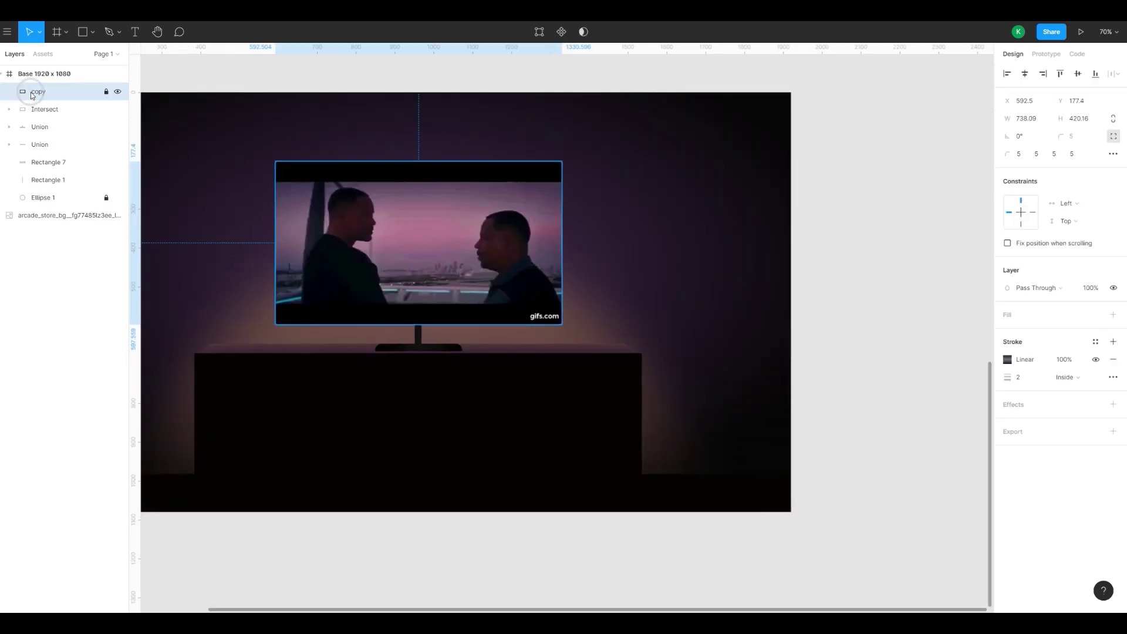
{"action": "left_click", "coordinate": [31, 111]}
{"action": "left_click", "coordinate": [9, 109]}
{"action": "left_click", "coordinate": [53, 126]}
{"action": "key", "text": "ctrl+c"}
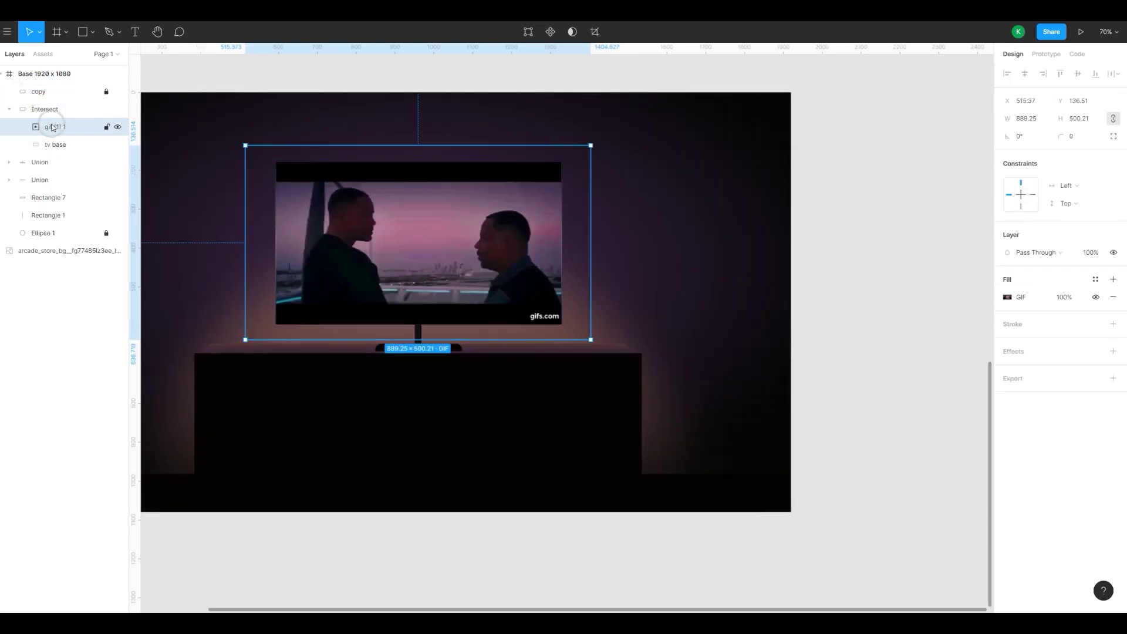
{"action": "key", "text": "ctrl+v"}
{"action": "left_click", "coordinate": [40, 126]}
- Enlarge the duplicated GIF to about 1484 x 835 and move it beneath all other layers in the frame
{"action": "left_click_drag", "start_coordinate": [486, 236], "coordinate": [400, 327]}
{"action": "scroll", "coordinate": [432, 367], "scroll_direction": "down", "scroll_amount": 3}
{"action": "scroll", "coordinate": [432, 362], "scroll_direction": "down", "scroll_amount": 1}
{"action": "left_click_drag", "start_coordinate": [526, 355], "coordinate": [559, 398]}
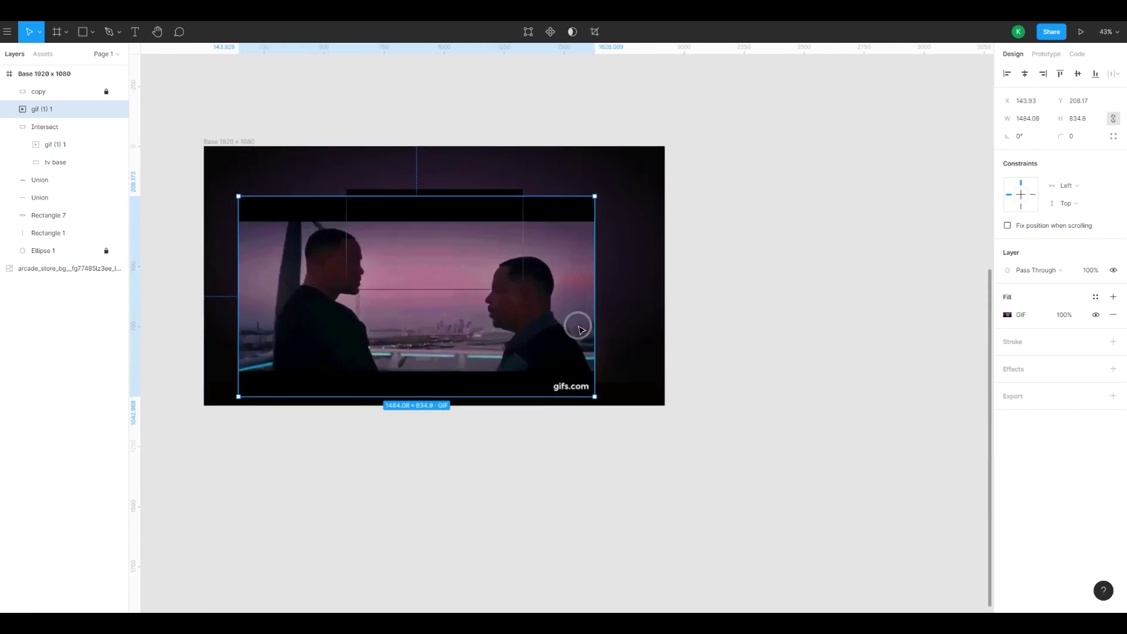
{"action": "left_click_drag", "start_coordinate": [47, 210], "coordinate": [44, 220]}
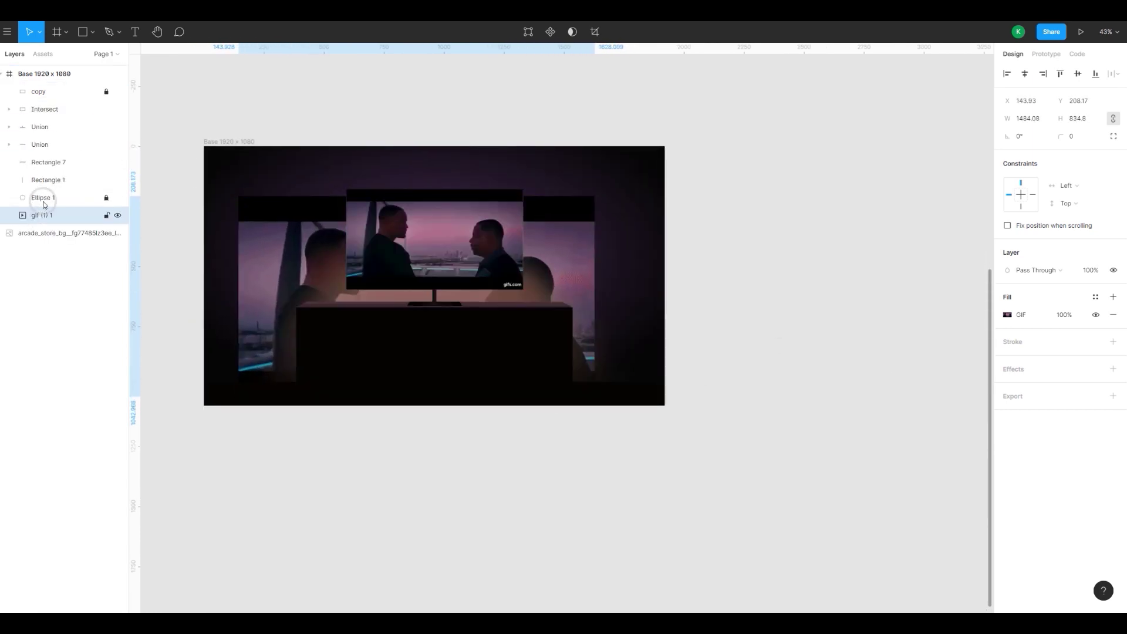
- Check what the Ellipse 1 glow contributes by toggling its visibility, then delete it
{"action": "left_click", "coordinate": [44, 197]}
{"action": "left_click", "coordinate": [117, 200]}
{"action": "left_click", "coordinate": [116, 201]}
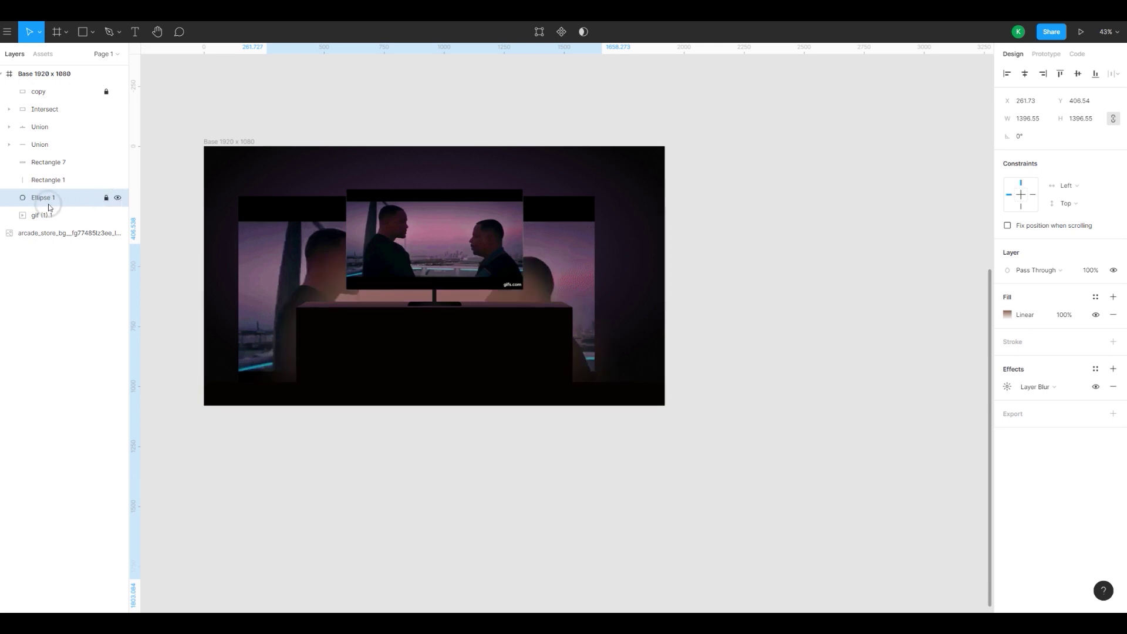
{"action": "key", "text": "Delete"}
- Centre the background GIF horizontally within the frame
{"action": "left_click", "coordinate": [49, 203]}
{"action": "left_click", "coordinate": [1042, 79]}
{"action": "left_click", "coordinate": [833, 328]}
{"action": "left_click", "coordinate": [581, 258]}
- Add a Layer Blur of 200 to the background GIF
{"action": "left_click", "coordinate": [1112, 369]}
{"action": "left_click", "coordinate": [1036, 387]}
{"action": "left_click", "coordinate": [1045, 400]}
{"action": "left_click", "coordinate": [1007, 387]}
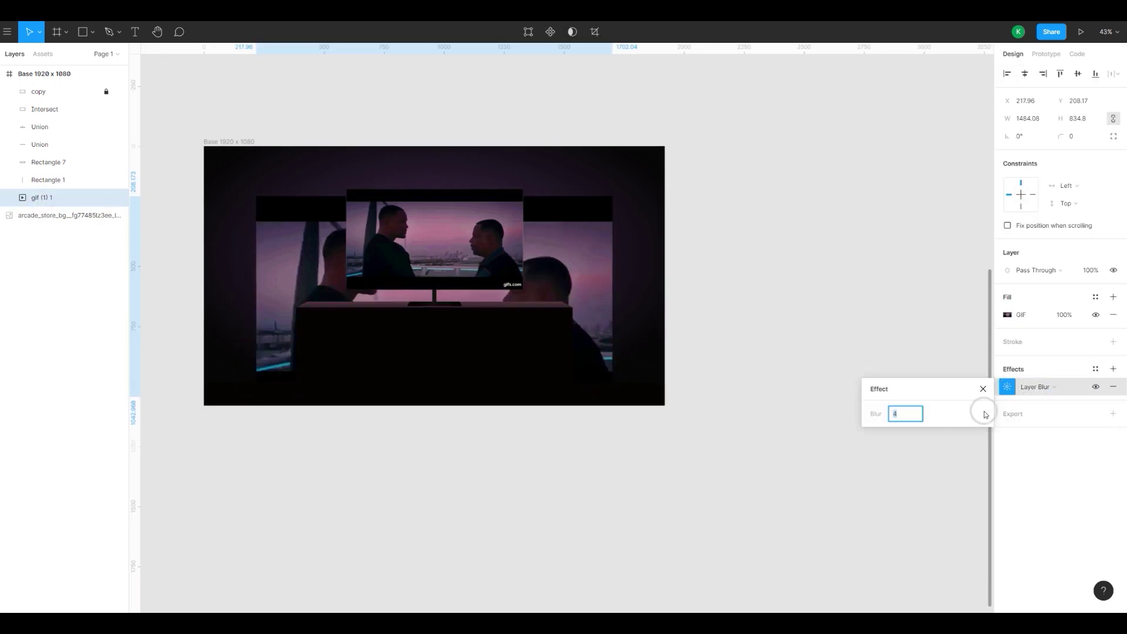
{"action": "type", "text": "150"}
{"action": "key", "text": "Return"}
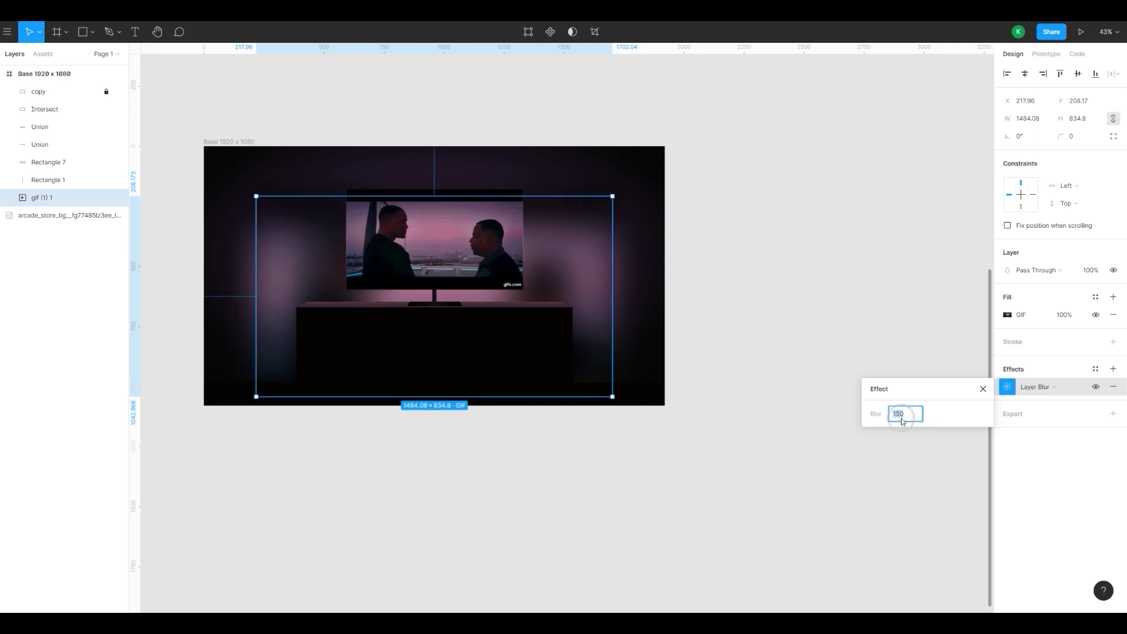
{"action": "type", "text": "200"}
{"action": "key", "text": "Return"}
- Move the blurred GIF lower so its glow falls around the TV stand
{"action": "left_click_drag", "start_coordinate": [292, 279], "coordinate": [295, 321]}
{"action": "left_click", "coordinate": [329, 106]}
{"action": "left_click", "coordinate": [109, 14]}
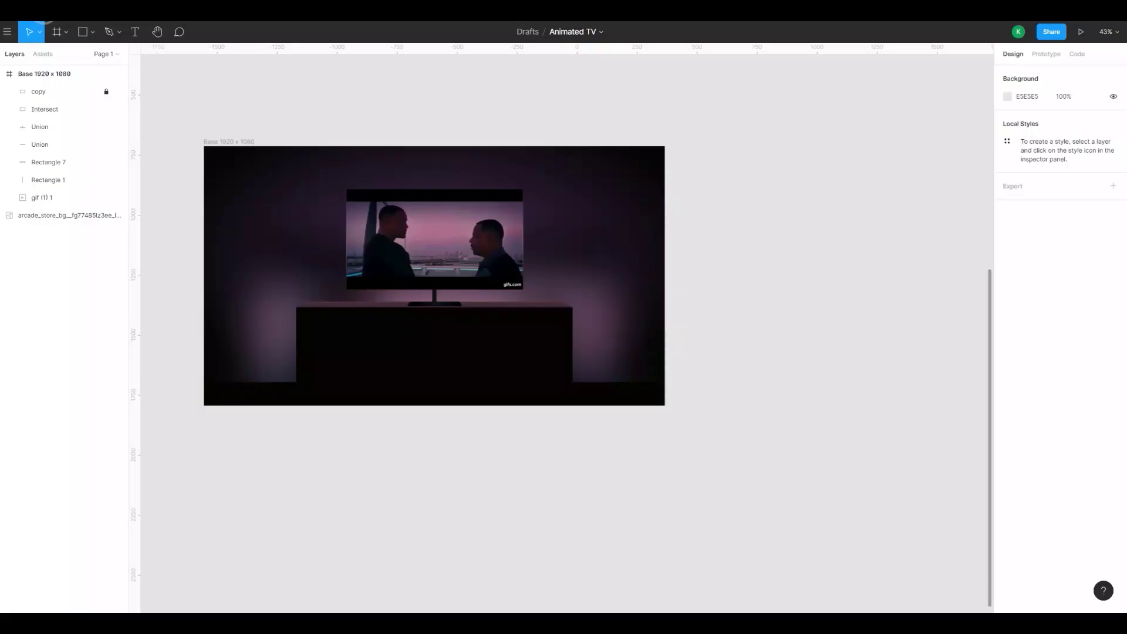
- Resize and reposition the blurred GIF so the glow sits closely around the television and stand
{"action": "left_click", "coordinate": [272, 296]}
{"action": "scroll", "coordinate": [387, 327], "scroll_direction": "up", "scroll_amount": 10}
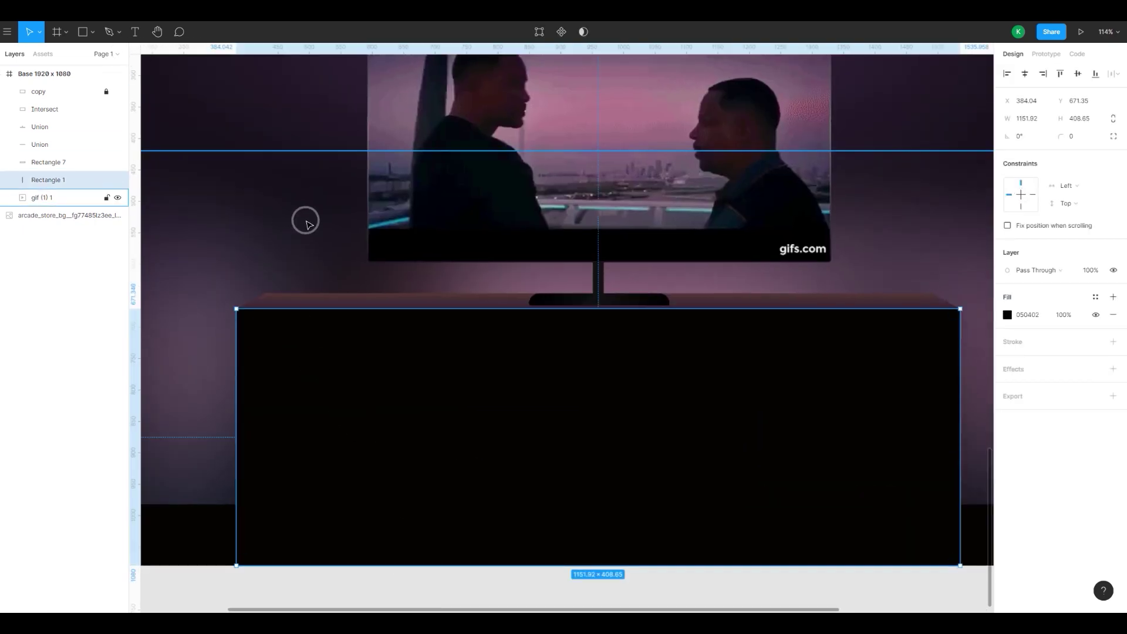
{"action": "scroll", "coordinate": [307, 221], "scroll_direction": "down", "scroll_amount": 10}
{"action": "left_click_drag", "start_coordinate": [367, 132], "coordinate": [441, 374]}
{"action": "scroll", "coordinate": [356, 382], "scroll_direction": "up", "scroll_amount": 5}
{"action": "scroll", "coordinate": [440, 369], "scroll_direction": "down", "scroll_amount": 5}
{"action": "left_click_drag", "start_coordinate": [424, 306], "coordinate": [425, 37]}
{"action": "left_click", "coordinate": [304, 430]}
{"action": "left_click_drag", "start_coordinate": [296, 419], "coordinate": [345, 465]}
{"action": "left_click", "coordinate": [571, 132]}
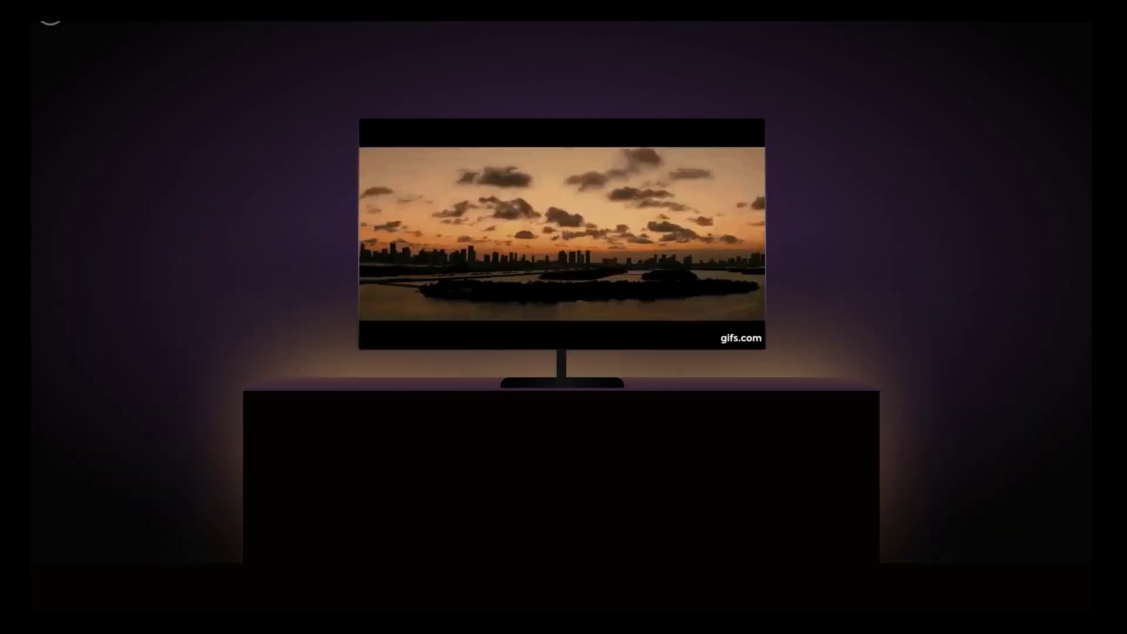
{"action": "left_click", "coordinate": [324, 346]}
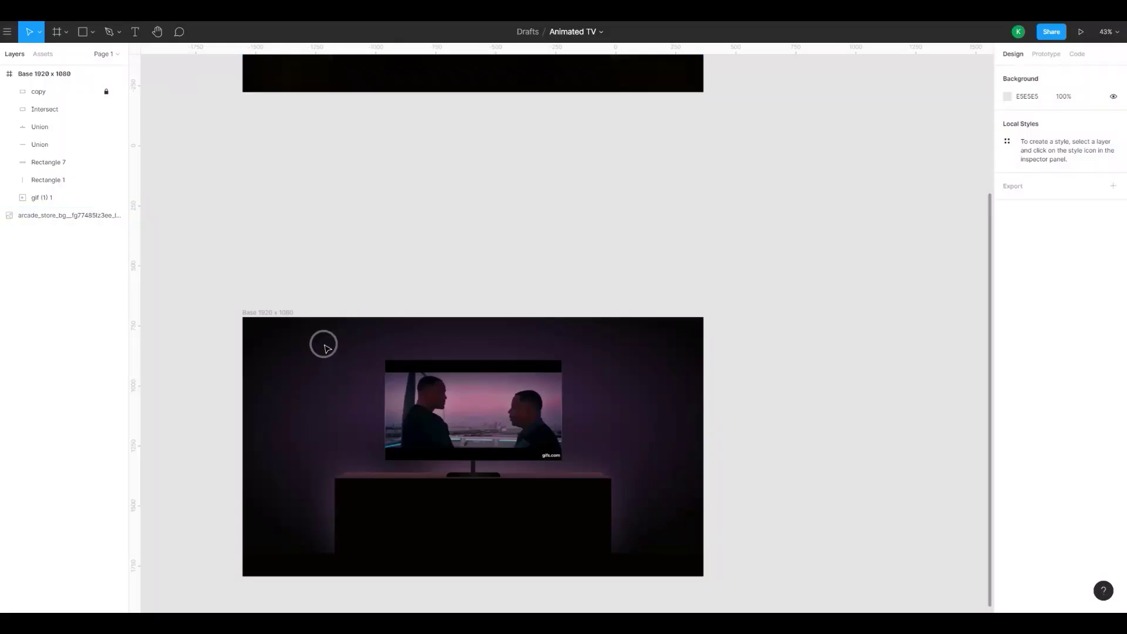
- Recolour the linear gradient of the stand's top surface with dark purple tones sampled from the scene
{"action": "scroll", "coordinate": [345, 476], "scroll_direction": "up", "scroll_amount": 5}
{"action": "left_click", "coordinate": [405, 460]}
{"action": "left_click_drag", "start_coordinate": [370, 355], "coordinate": [294, 214]}
{"action": "scroll", "coordinate": [305, 220], "scroll_direction": "down", "scroll_amount": 2}
{"action": "left_click_drag", "start_coordinate": [311, 271], "coordinate": [264, 444]}
{"action": "left_click", "coordinate": [1007, 359]}
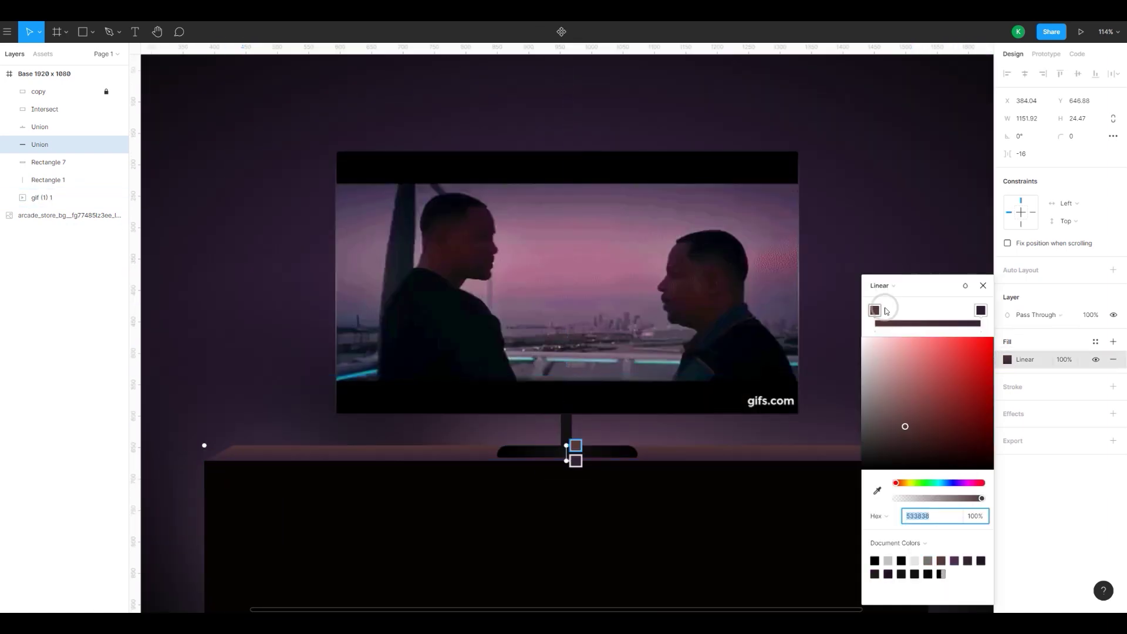
{"action": "scroll", "coordinate": [577, 430], "scroll_direction": "up", "scroll_amount": 5}
{"action": "left_click_drag", "start_coordinate": [872, 455], "coordinate": [845, 449]}
{"action": "scroll", "coordinate": [715, 410], "scroll_direction": "down", "scroll_amount": 3}
{"action": "left_click_drag", "start_coordinate": [644, 397], "coordinate": [756, 408]}
{"action": "left_click", "coordinate": [877, 491]}
{"action": "left_click", "coordinate": [353, 442]}
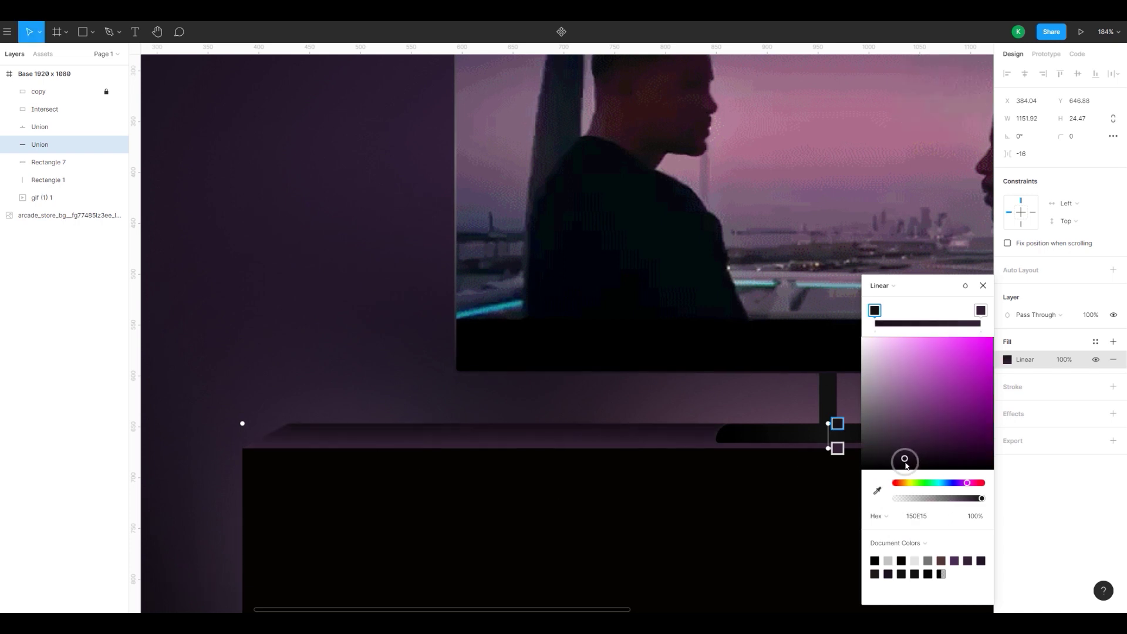
- Set the first colour stop of the stand top's gradient to dark grey 373737
{"action": "scroll", "coordinate": [536, 329], "scroll_direction": "down", "scroll_amount": 5}
{"action": "left_click", "coordinate": [894, 451]}
{"action": "left_click_drag", "start_coordinate": [893, 451], "coordinate": [823, 437]}
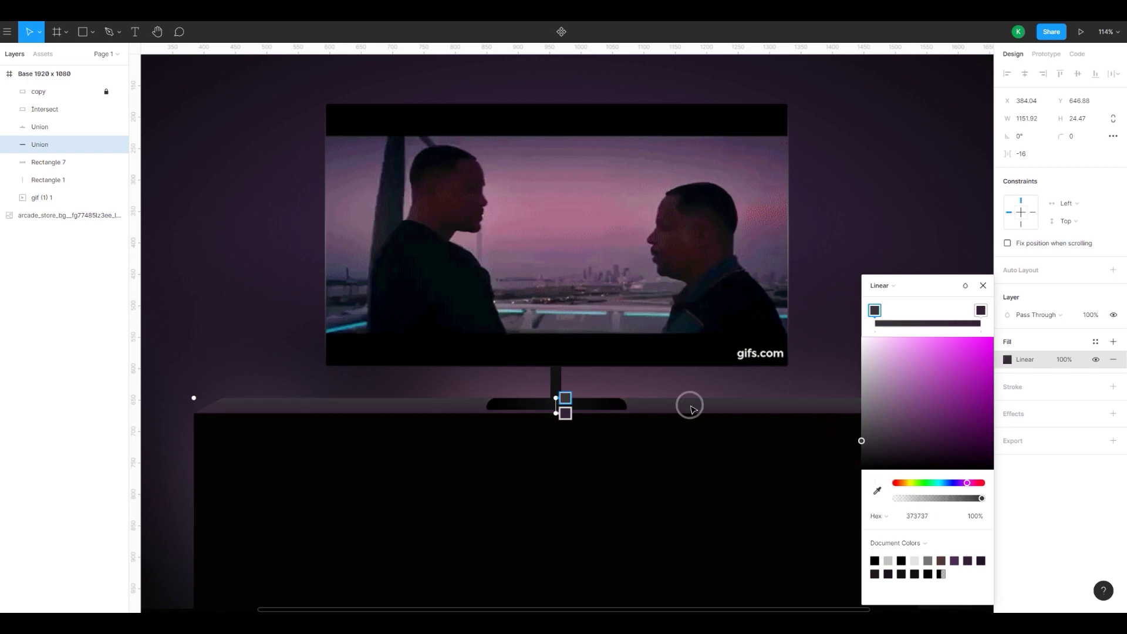
- Turn the stand top's gradient horizontal and stretch it along almost the full length of the surface
{"action": "scroll", "coordinate": [689, 405], "scroll_direction": "down", "scroll_amount": 3}
{"action": "scroll", "coordinate": [372, 435], "scroll_direction": "down", "scroll_amount": 7}
{"action": "scroll", "coordinate": [428, 509], "scroll_direction": "up", "scroll_amount": 6}
{"action": "scroll", "coordinate": [463, 397], "scroll_direction": "up", "scroll_amount": 3}
{"action": "left_click_drag", "start_coordinate": [579, 496], "coordinate": [605, 222]}
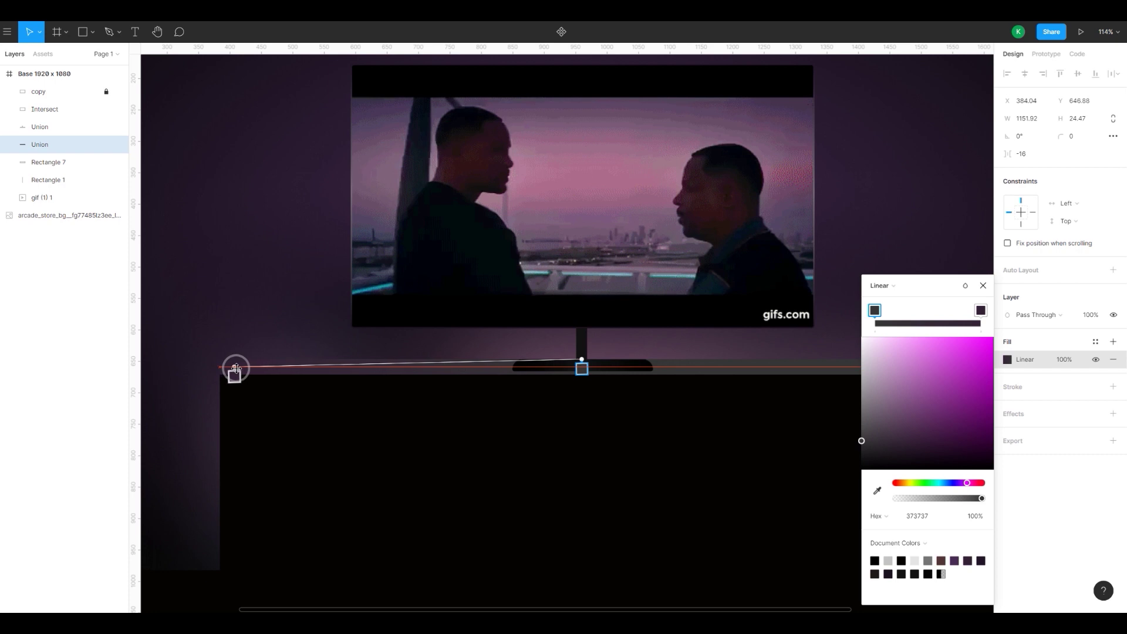
{"action": "scroll", "coordinate": [383, 365], "scroll_direction": "right", "scroll_amount": 4}
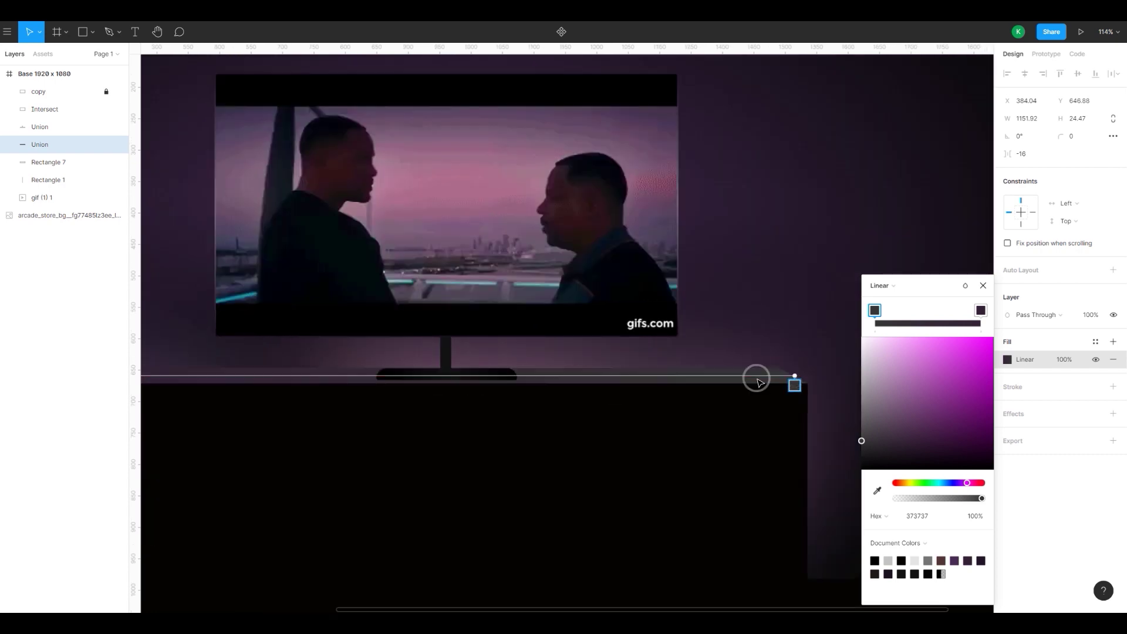
- Compare the shading along the stand's top surface with the reference photo of the television setup
{"action": "scroll", "coordinate": [758, 376], "scroll_direction": "down", "scroll_amount": 2}
{"action": "left_click_drag", "start_coordinate": [493, 267], "coordinate": [424, 303]}
{"action": "scroll", "coordinate": [425, 303], "scroll_direction": "down", "scroll_amount": 4}
{"action": "left_click_drag", "start_coordinate": [451, 241], "coordinate": [463, 435]}
{"action": "scroll", "coordinate": [437, 372], "scroll_direction": "up", "scroll_amount": 6}
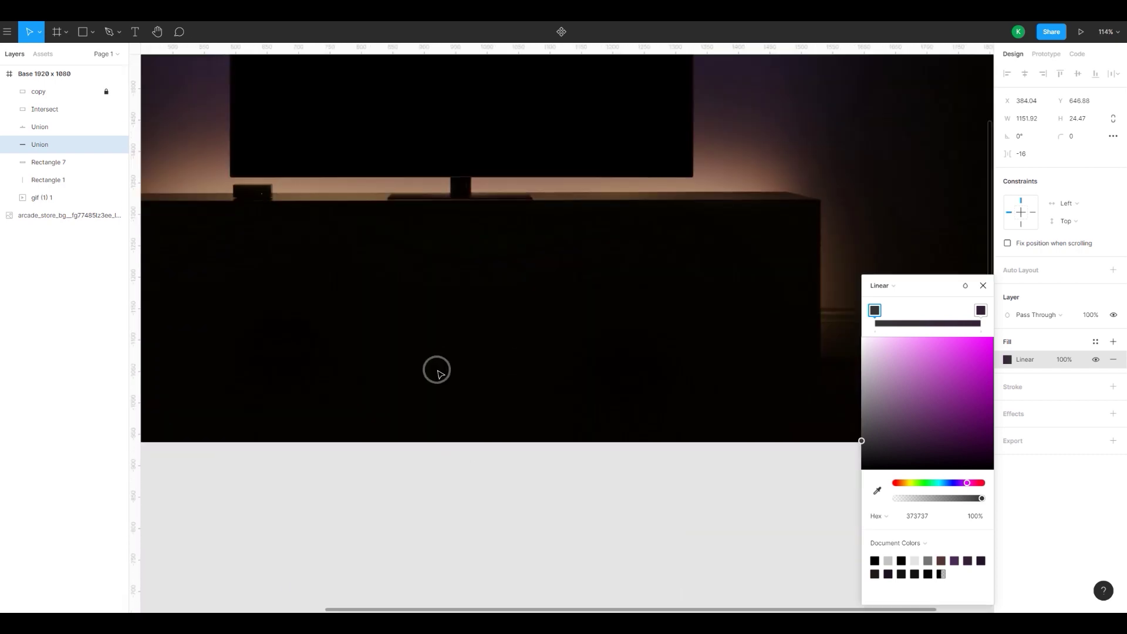
{"action": "scroll", "coordinate": [438, 372], "scroll_direction": "down", "scroll_amount": 4}
{"action": "left_click_drag", "start_coordinate": [439, 552], "coordinate": [488, 249]}
{"action": "scroll", "coordinate": [481, 434], "scroll_direction": "up", "scroll_amount": 2}
{"action": "left_click_drag", "start_coordinate": [449, 433], "coordinate": [445, 249]}
{"action": "scroll", "coordinate": [330, 414], "scroll_direction": "up", "scroll_amount": 2}
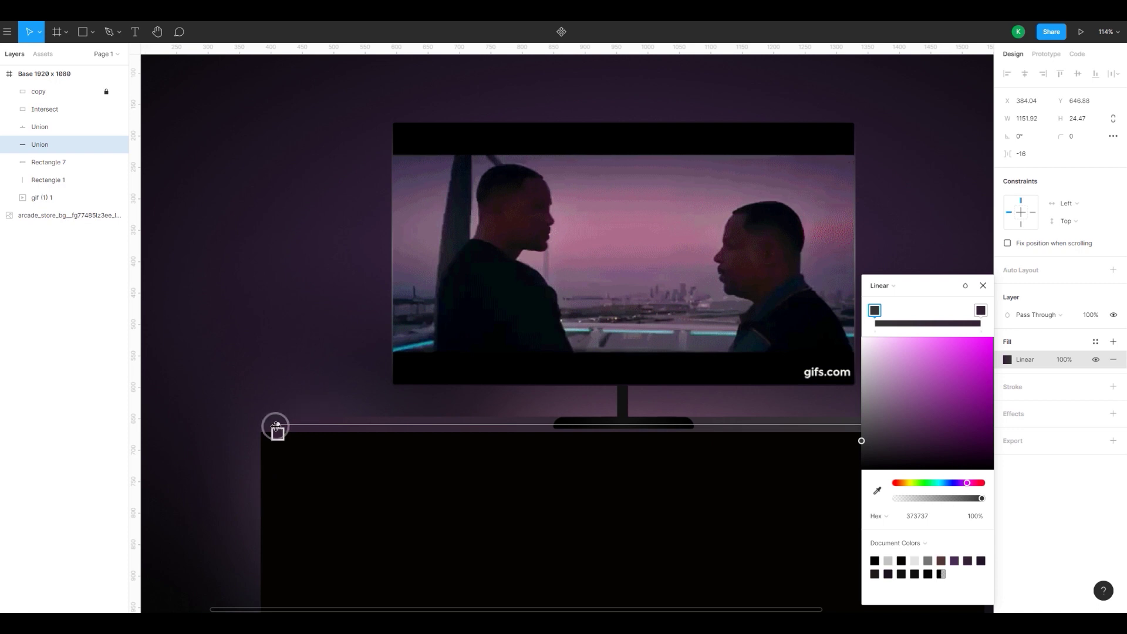
- Recolour both end stops of the stand top's gradient with near-black tones sampled from the scene, using 100C11 for the last stop
{"action": "left_click_drag", "start_coordinate": [869, 441], "coordinate": [821, 509]}
{"action": "left_click_drag", "start_coordinate": [562, 391], "coordinate": [350, 377]}
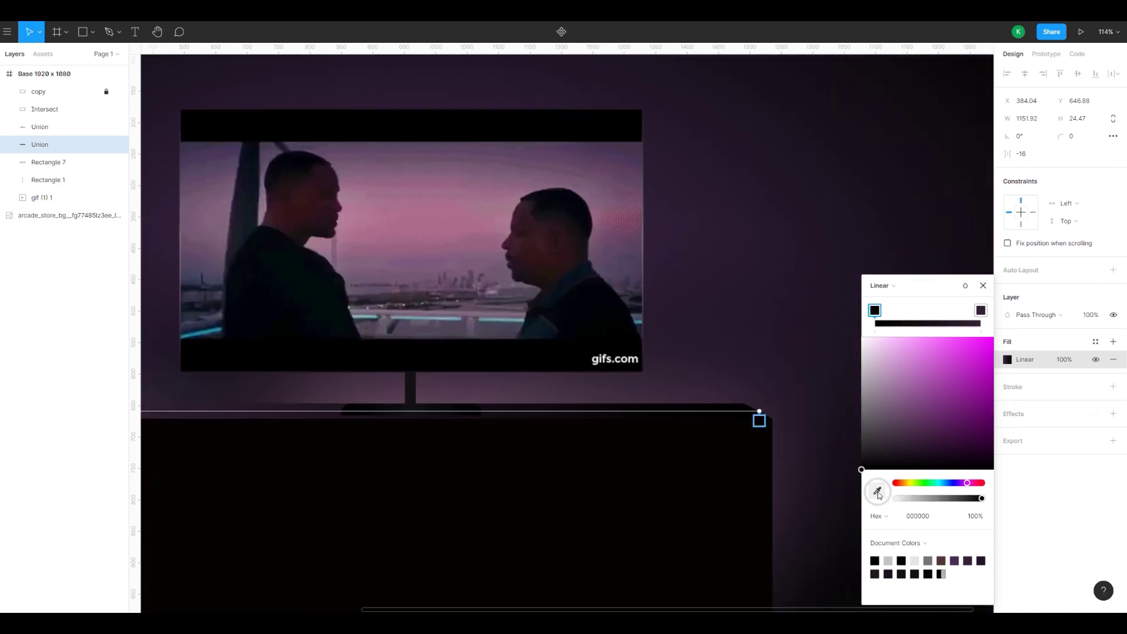
{"action": "left_click", "coordinate": [877, 490]}
{"action": "left_click", "coordinate": [940, 97]}
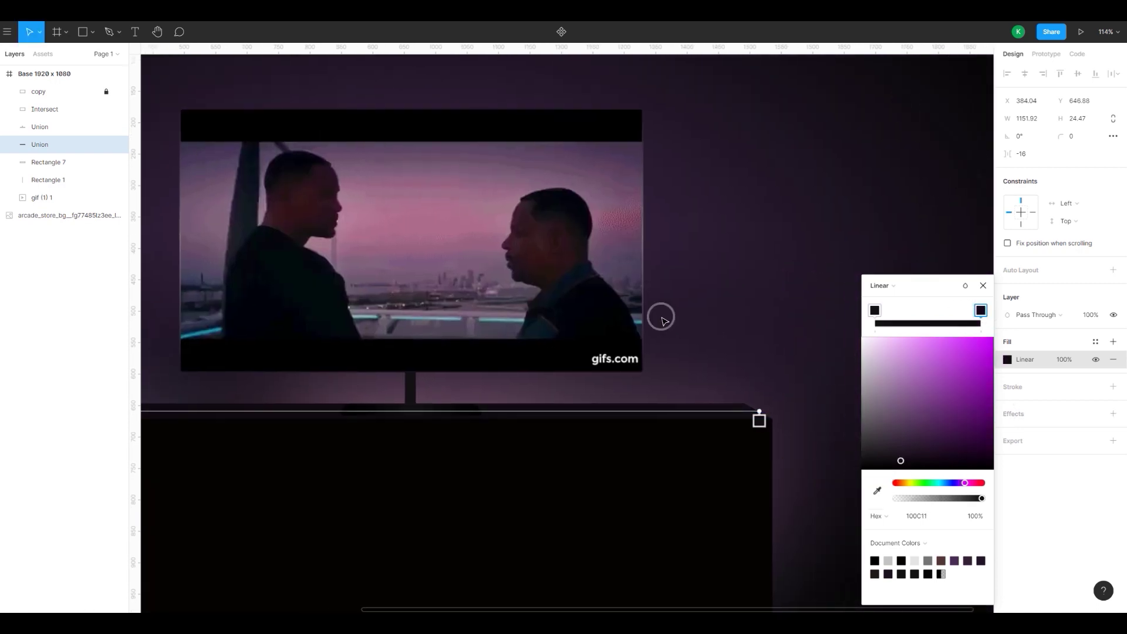
- Add a purple 423347 colour stop near the middle of the stand top's gradient
{"action": "left_click_drag", "start_coordinate": [673, 322], "coordinate": [862, 216]}
{"action": "left_click", "coordinate": [932, 324]}
{"action": "left_click_drag", "start_coordinate": [903, 436], "coordinate": [900, 440]}
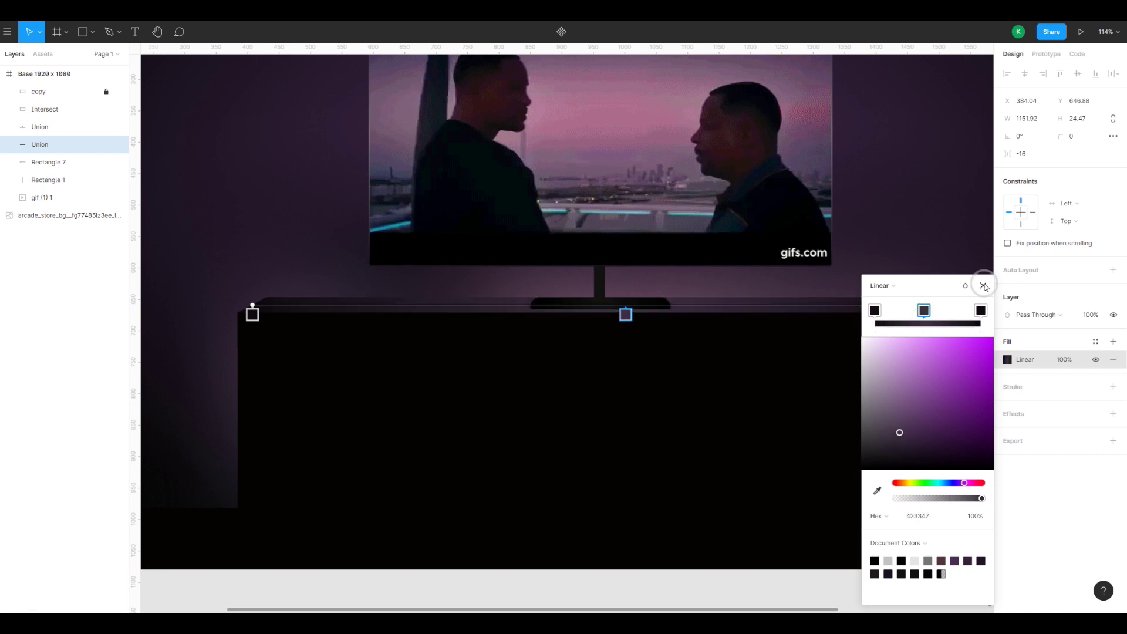
{"action": "key", "text": "Escape"}
{"action": "key", "text": "Escape"}
{"action": "scroll", "coordinate": [921, 201], "scroll_direction": "down", "scroll_amount": 3}
{"action": "scroll", "coordinate": [696, 347], "scroll_direction": "up", "scroll_amount": 4}
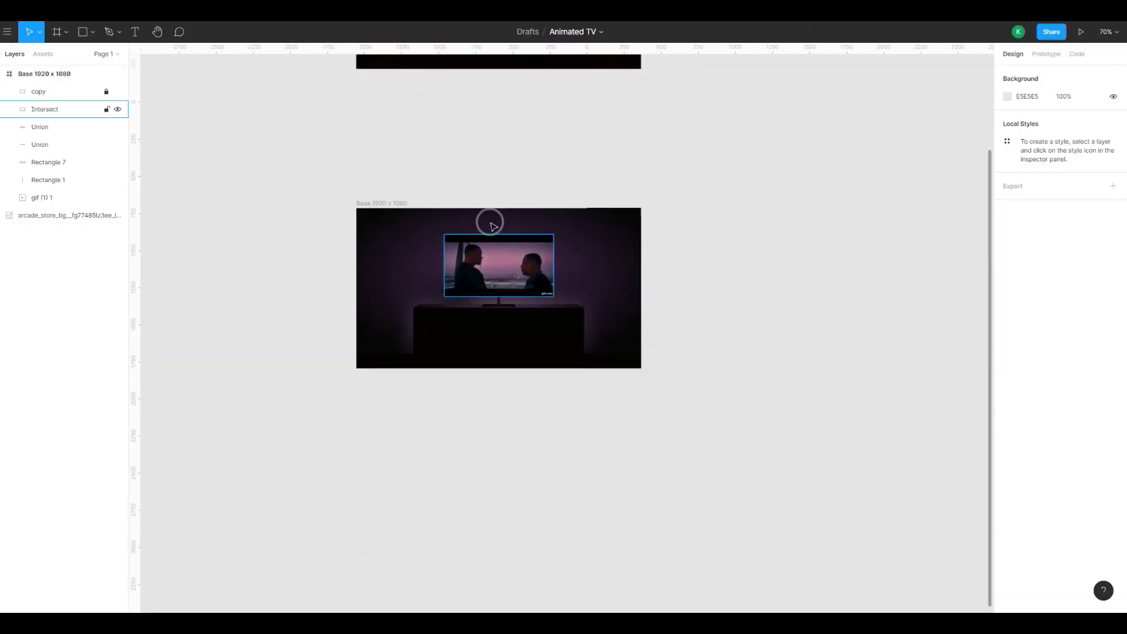
- Change the fill of the television's base shape inside its union to a linear gradient starting with light grey
{"action": "scroll", "coordinate": [426, 401], "scroll_direction": "up", "scroll_amount": 5}
{"action": "scroll", "coordinate": [425, 401], "scroll_direction": "up", "scroll_amount": 10}
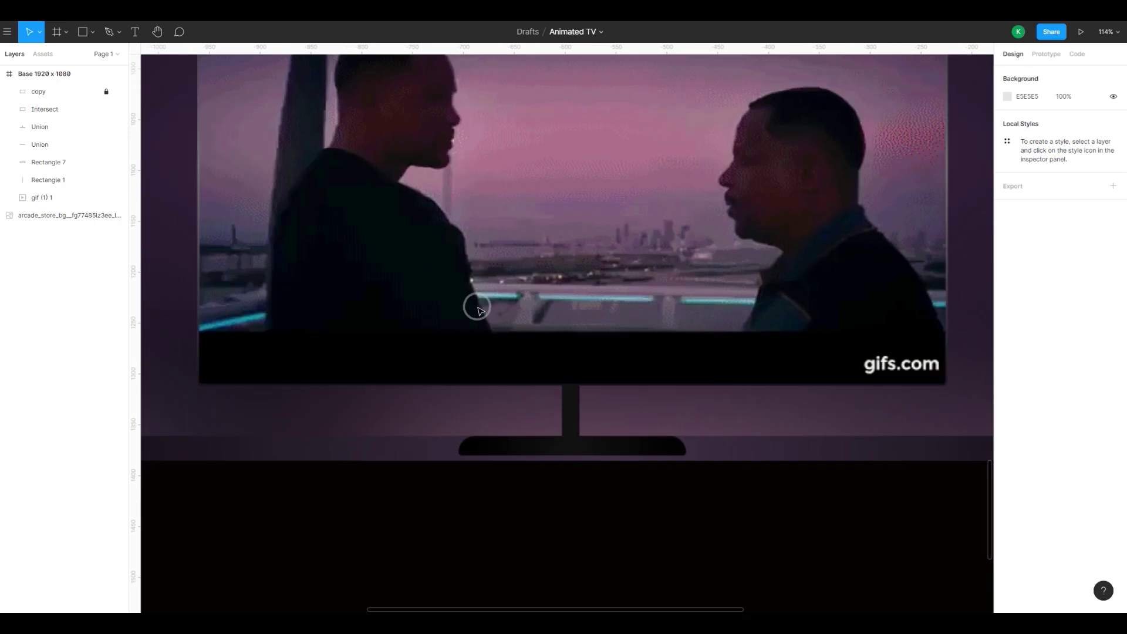
{"action": "left_click", "coordinate": [38, 92]}
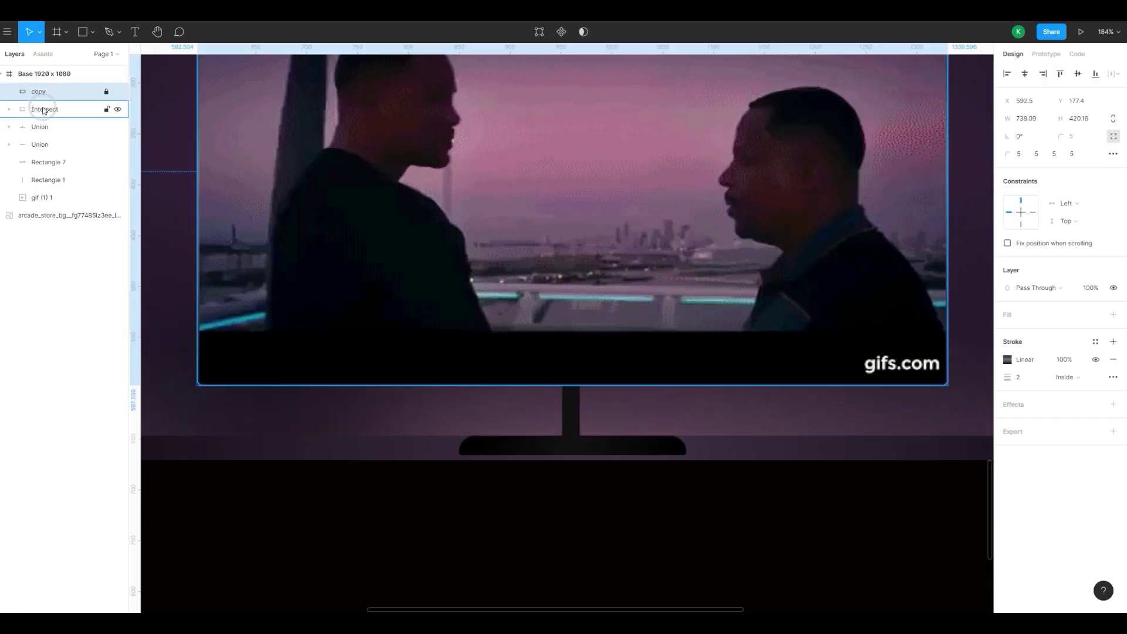
{"action": "left_click", "coordinate": [43, 110], "text": "shift"}
{"action": "left_click", "coordinate": [40, 127], "text": "shift"}
{"action": "scroll", "coordinate": [593, 322], "scroll_direction": "up", "scroll_amount": 5}
{"action": "scroll", "coordinate": [595, 333], "scroll_direction": "down", "scroll_amount": 1}
{"action": "left_click", "coordinate": [704, 347]}
{"action": "left_click", "coordinate": [571, 327]}
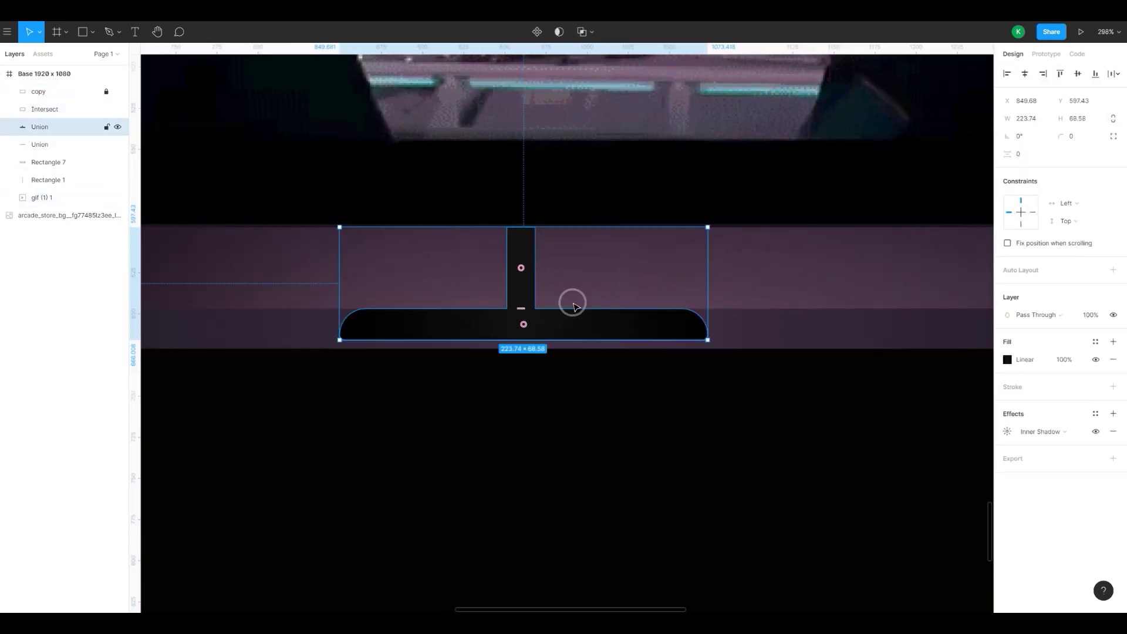
{"action": "double_click", "coordinate": [593, 323]}
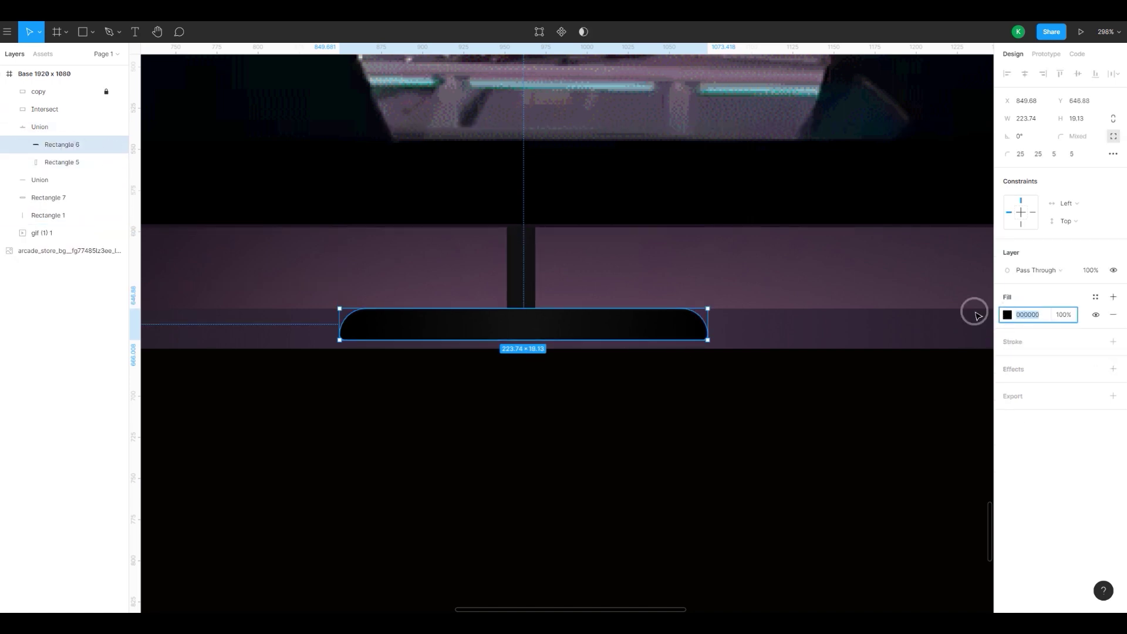
{"action": "left_click", "coordinate": [1007, 315]}
{"action": "left_click", "coordinate": [881, 318]}
{"action": "left_click", "coordinate": [886, 336]}
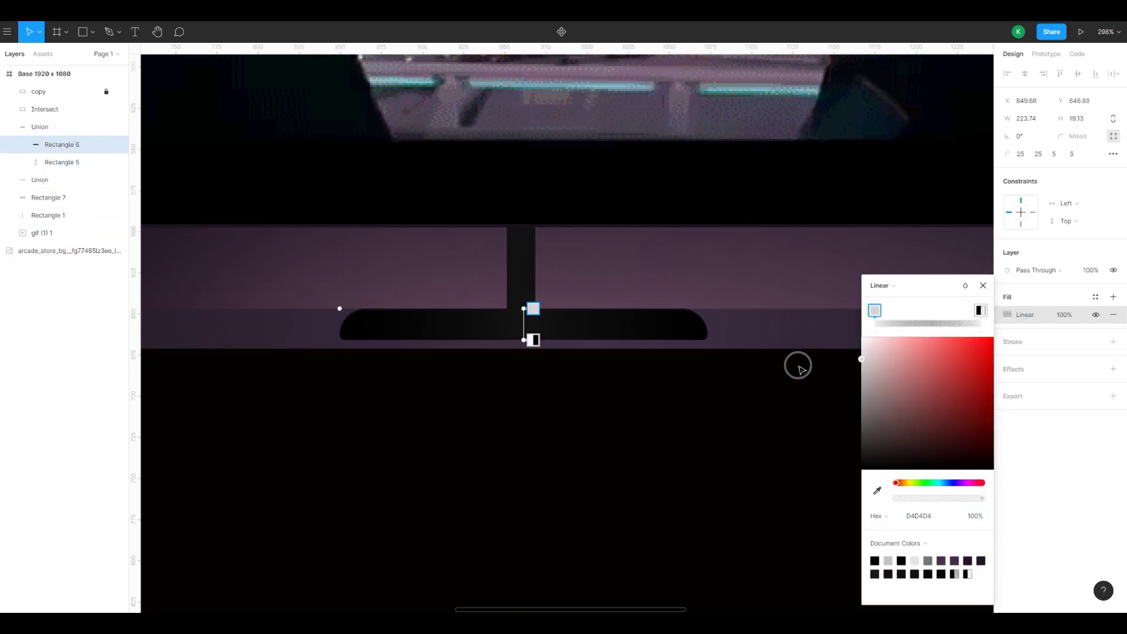
{"action": "key", "text": "Escape"}
- Move the television's base and neck rectangles out of their union so they become separate layers above it
{"action": "scroll", "coordinate": [517, 352], "scroll_direction": "down", "scroll_amount": 10}
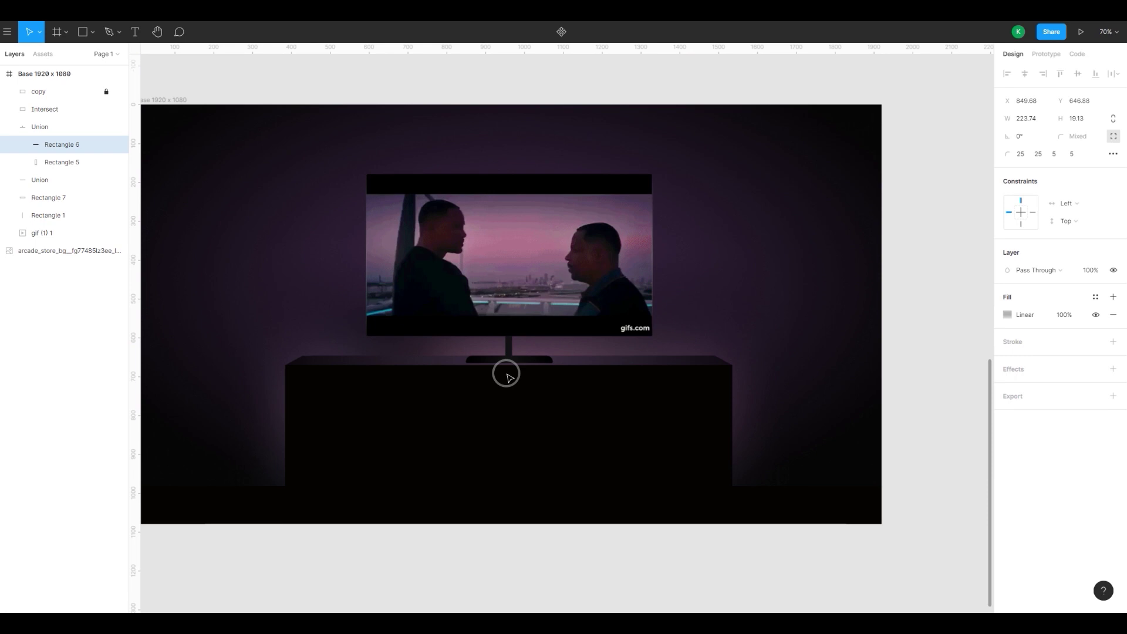
{"action": "left_click", "coordinate": [15, 129]}
{"action": "left_click", "coordinate": [41, 128]}
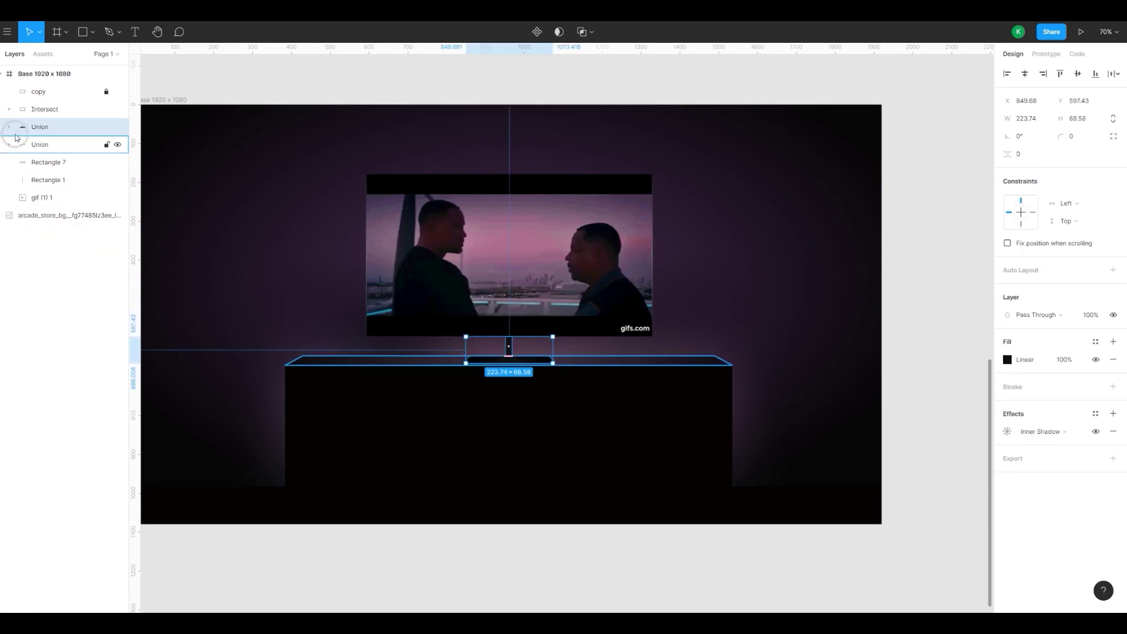
{"action": "key", "text": "Return"}
{"action": "left_click", "coordinate": [58, 129]}
{"action": "key", "text": "ctrl+v"}
{"action": "left_click", "coordinate": [509, 347]}
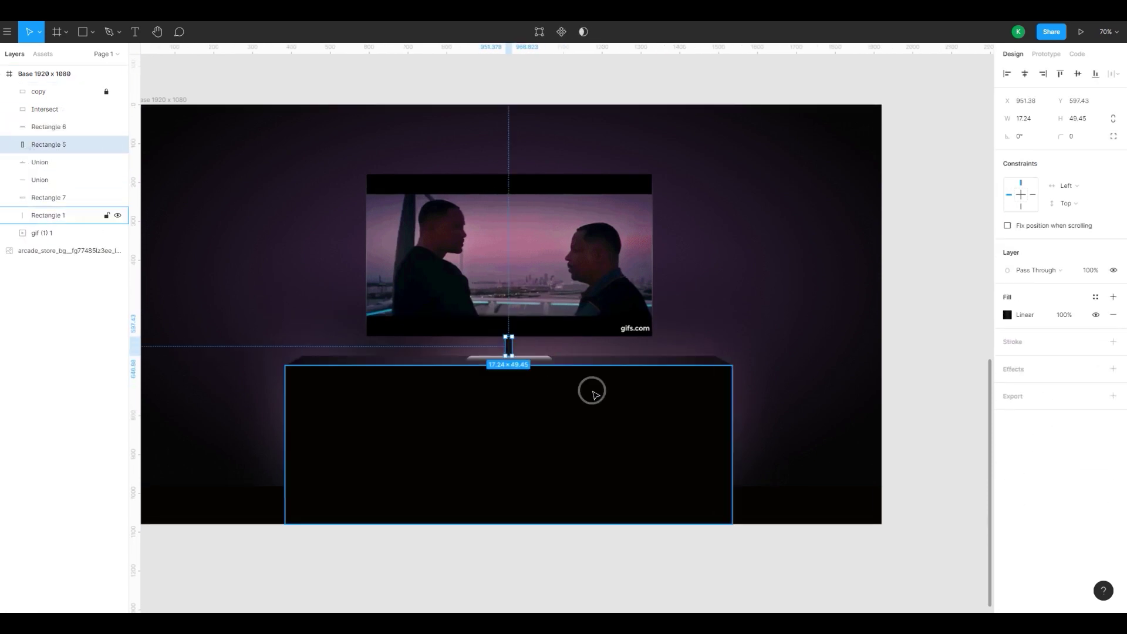
- Set the first stop of the television base's gradient to near-black 080606 sampled from the neck
{"action": "scroll", "coordinate": [479, 334], "scroll_direction": "up", "scroll_amount": 5}
{"action": "left_click", "coordinate": [599, 395]}
{"action": "left_click", "coordinate": [1008, 333]}
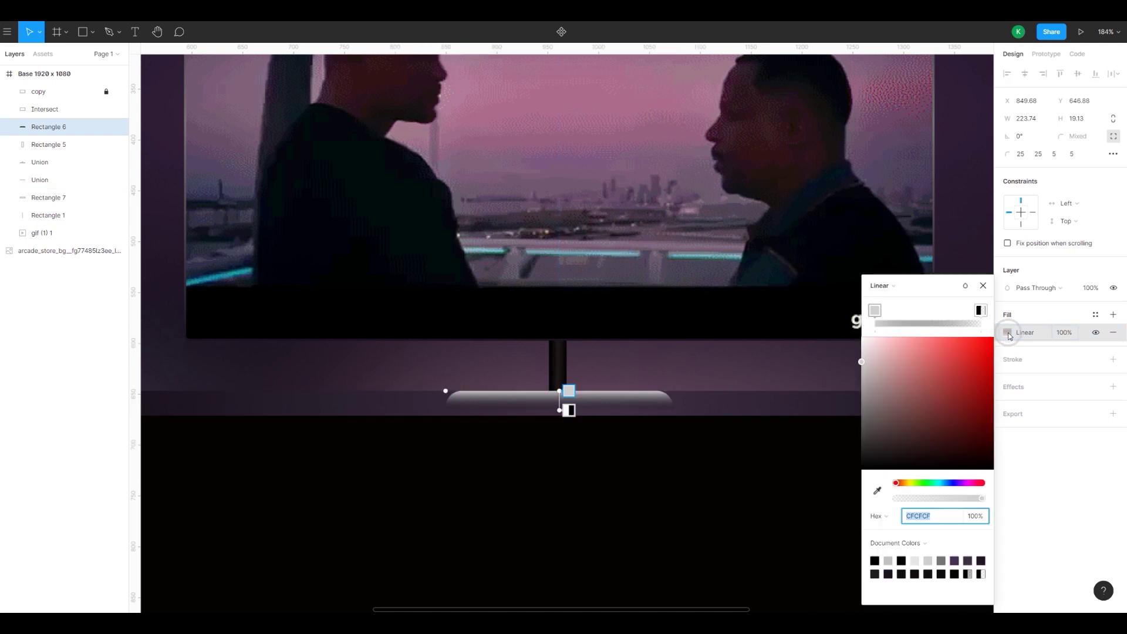
{"action": "scroll", "coordinate": [603, 377], "scroll_direction": "up", "scroll_amount": 3}
{"action": "key", "text": "i"}
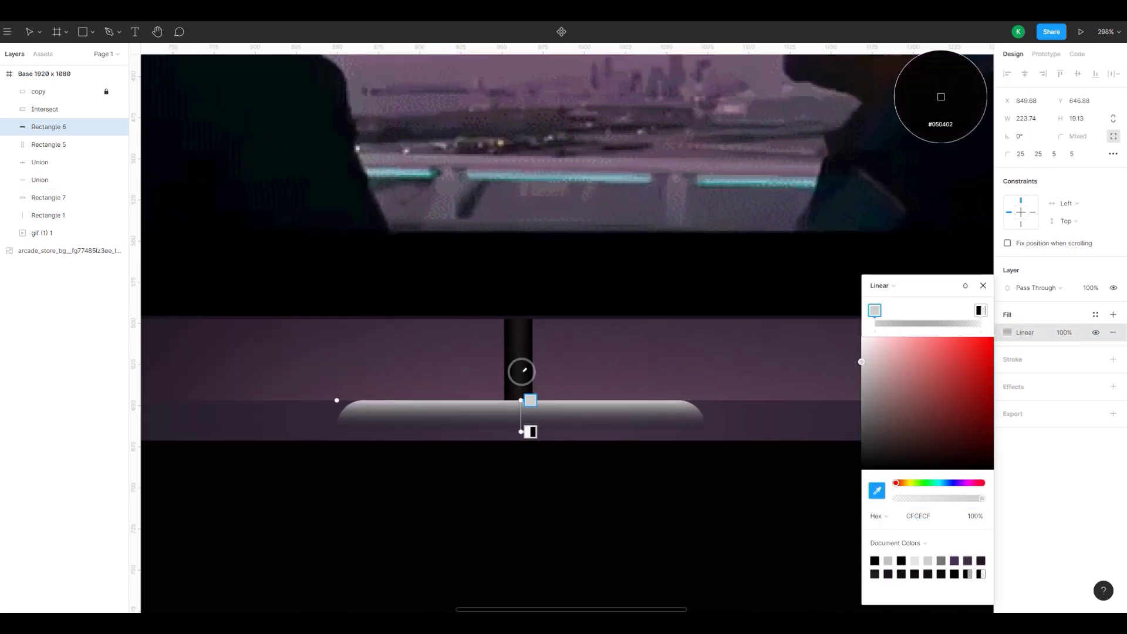
{"action": "left_click", "coordinate": [511, 393]}
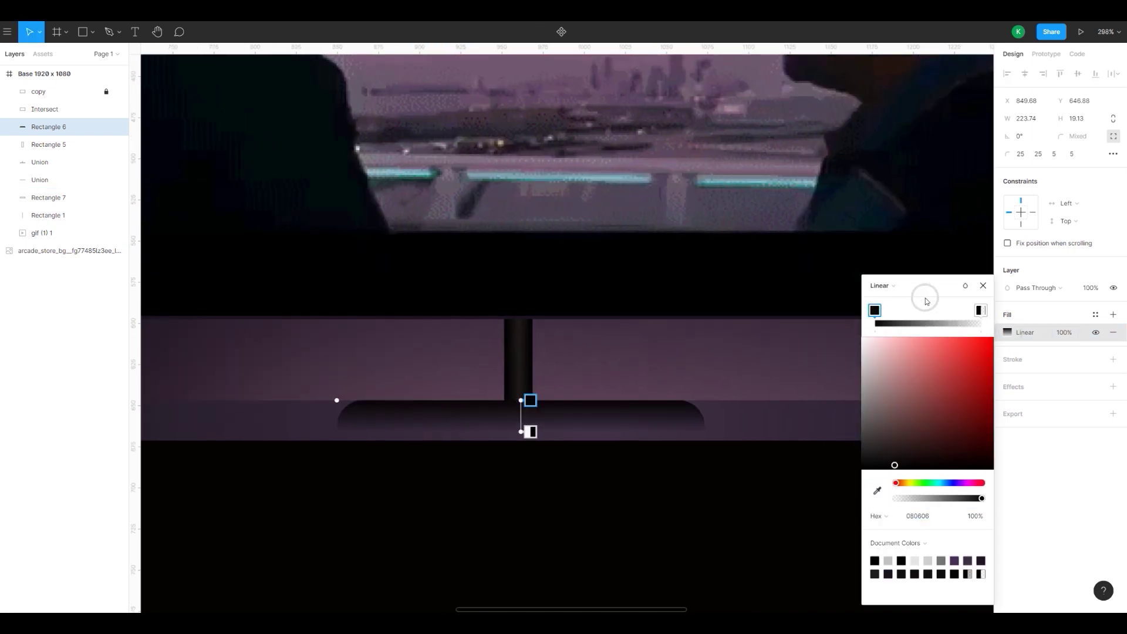
- Set the end stop of the television base's gradient to black 000000 at 100% opacity
{"action": "key", "text": "i"}
{"action": "left_click", "coordinate": [847, 425]}
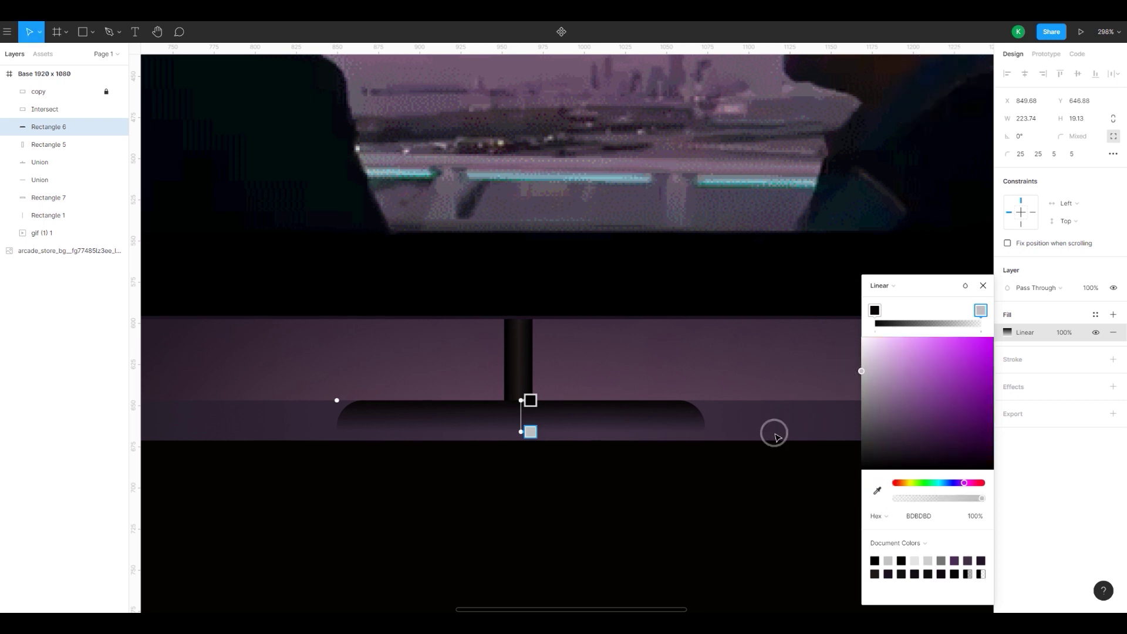
{"action": "left_click", "coordinate": [974, 320]}
{"action": "left_click_drag", "start_coordinate": [943, 311], "coordinate": [925, 349]}
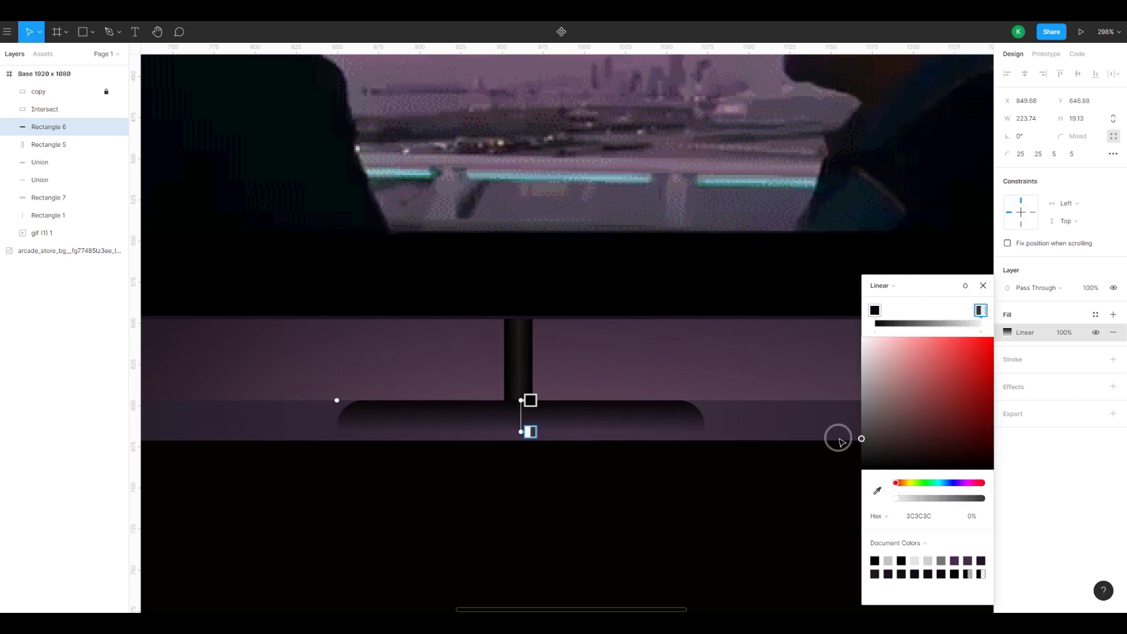
{"action": "left_click_drag", "start_coordinate": [840, 439], "coordinate": [842, 471]}
{"action": "left_click", "coordinate": [962, 321]}
{"action": "key", "text": "Delete"}
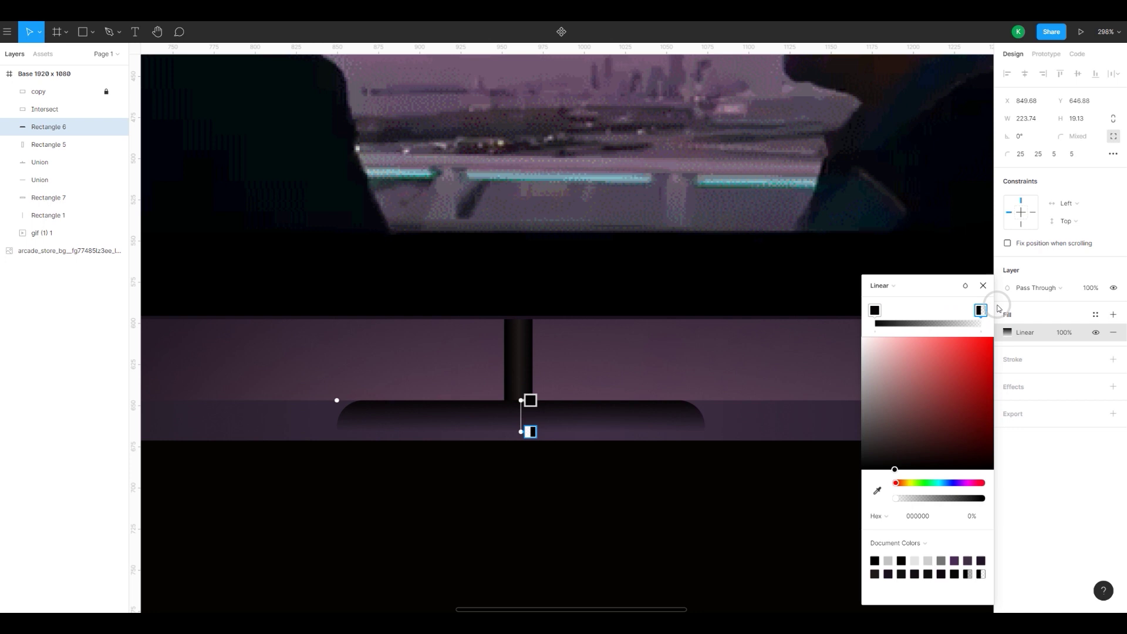
{"action": "left_click_drag", "start_coordinate": [899, 503], "coordinate": [985, 499]}
- Realign the base's gradient vertically and recolour its end stop with dark purple 382B3C sampled from the stand's top surface
{"action": "scroll", "coordinate": [511, 398], "scroll_direction": "up", "scroll_amount": 5}
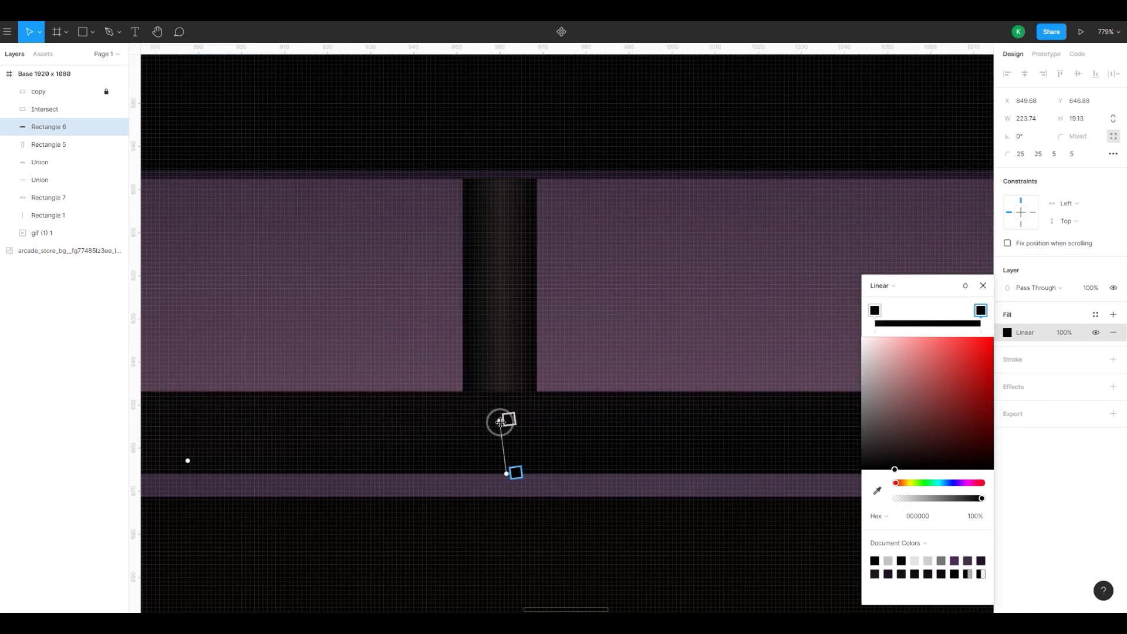
{"action": "scroll", "coordinate": [521, 380], "scroll_direction": "down", "scroll_amount": 10}
{"action": "left_click_drag", "start_coordinate": [575, 363], "coordinate": [542, 440]}
{"action": "scroll", "coordinate": [533, 401], "scroll_direction": "up", "scroll_amount": 3}
{"action": "left_click", "coordinate": [878, 490]}
{"action": "left_click", "coordinate": [608, 423]}
{"action": "scroll", "coordinate": [561, 370], "scroll_direction": "down", "scroll_amount": 3}
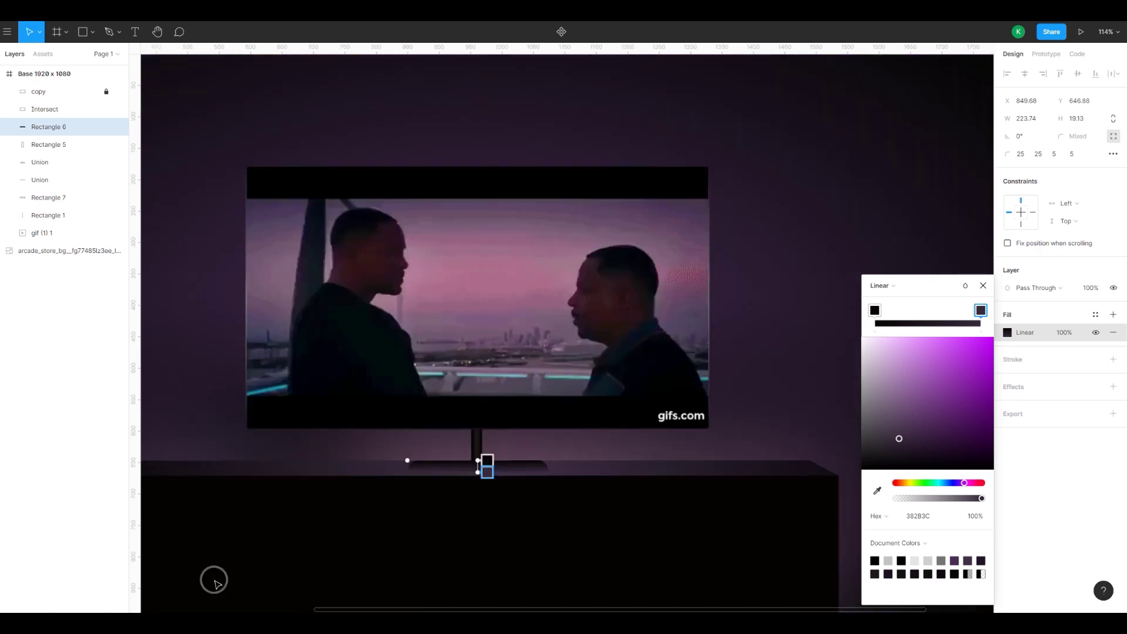
- Check the base against the reference photo and try shortening its gradient to end partway down the shape
{"action": "scroll", "coordinate": [380, 206], "scroll_direction": "down", "scroll_amount": 3}
{"action": "left_click_drag", "start_coordinate": [458, 156], "coordinate": [464, 531]}
{"action": "left_click_drag", "start_coordinate": [459, 144], "coordinate": [455, 428]}
{"action": "left_click_drag", "start_coordinate": [468, 376], "coordinate": [524, 99]}
{"action": "left_click_drag", "start_coordinate": [514, 376], "coordinate": [516, 192]}
{"action": "left_click_drag", "start_coordinate": [510, 549], "coordinate": [524, 367]}
{"action": "scroll", "coordinate": [523, 366], "scroll_direction": "up", "scroll_amount": 7}
{"action": "scroll", "coordinate": [524, 368], "scroll_direction": "up", "scroll_amount": 5}
{"action": "left_click_drag", "start_coordinate": [452, 518], "coordinate": [450, 486]}
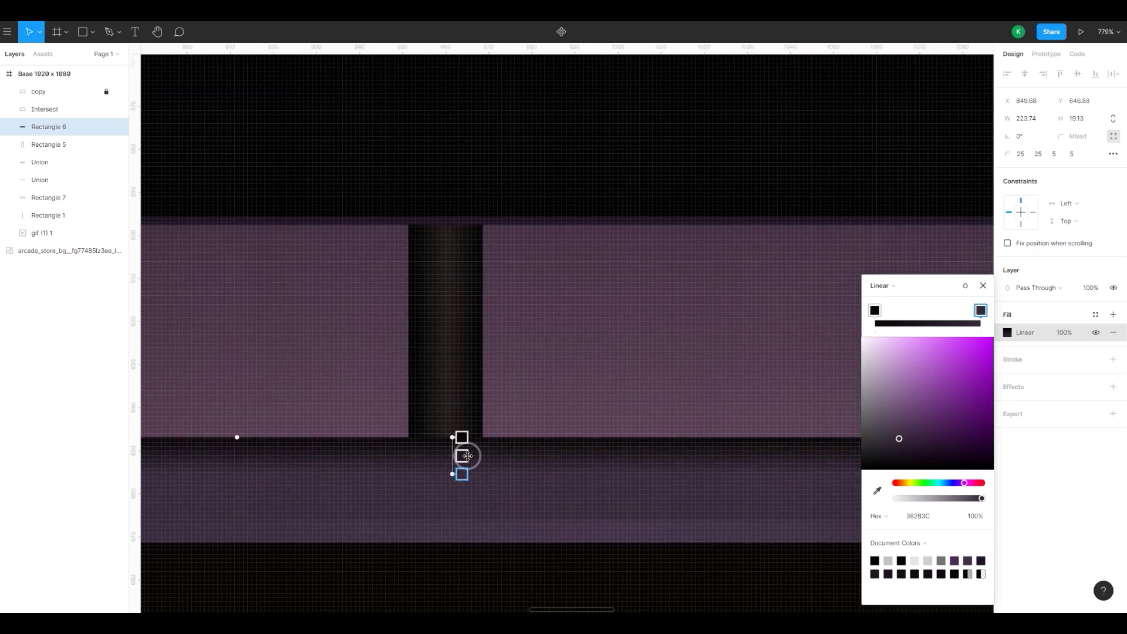
{"action": "scroll", "coordinate": [467, 456], "scroll_direction": "down", "scroll_amount": 7}
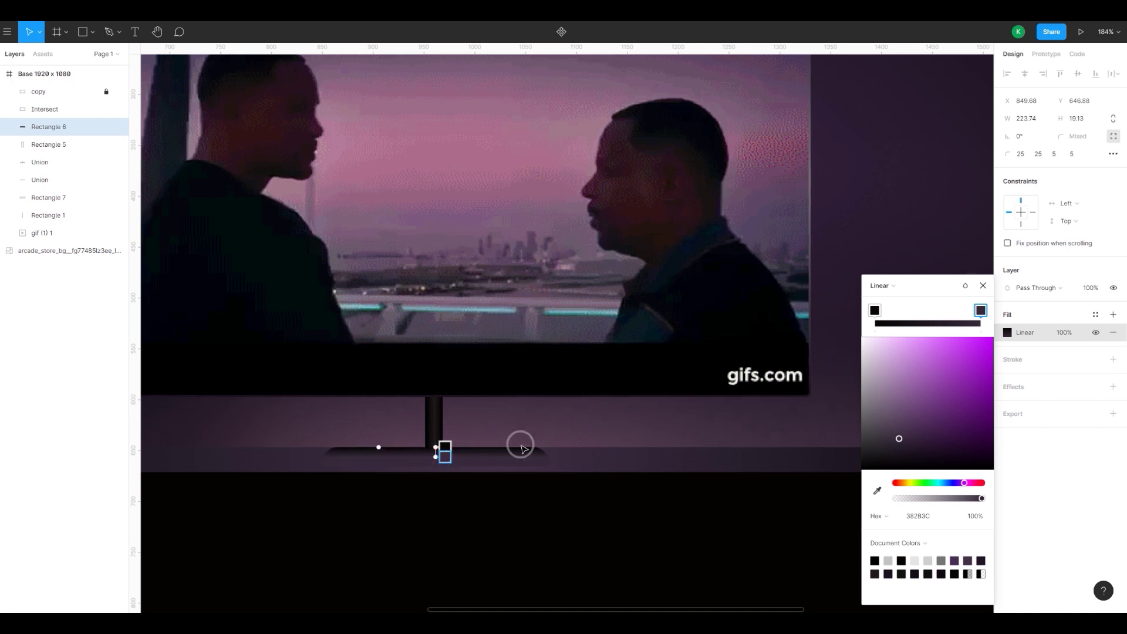
- Resample the base gradient's end stop as 3B2D3F and extend the gradient down to the front edge of the stand top
{"action": "left_click", "coordinate": [877, 490]}
{"action": "left_click", "coordinate": [556, 456]}
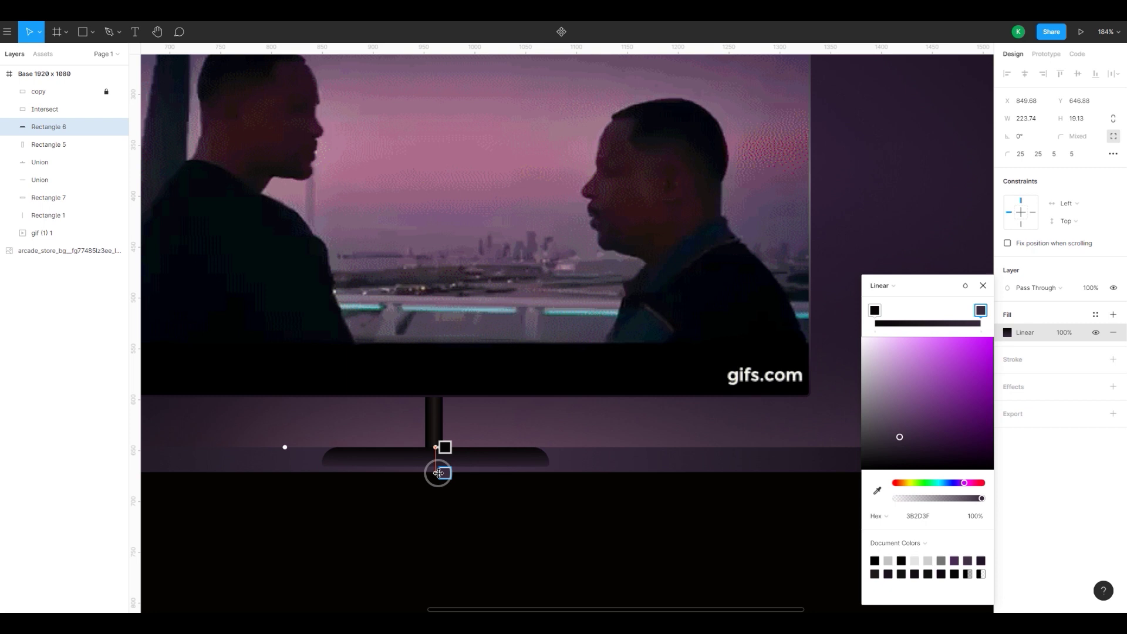
{"action": "left_click", "coordinate": [983, 286]}
- Widen the television's neck to 34.24 and centre it horizontally in the frame
{"action": "left_click", "coordinate": [694, 420]}
{"action": "scroll", "coordinate": [693, 420], "scroll_direction": "down", "scroll_amount": 3}
{"action": "scroll", "coordinate": [523, 412], "scroll_direction": "up", "scroll_amount": 9}
{"action": "left_click", "coordinate": [581, 431]}
{"action": "left_click", "coordinate": [784, 422]}
{"action": "left_click_drag", "start_coordinate": [622, 442], "coordinate": [656, 448]}
{"action": "scroll", "coordinate": [784, 422], "scroll_direction": "down", "scroll_amount": 5}
{"action": "left_click", "coordinate": [751, 430]}
{"action": "left_click", "coordinate": [1024, 75]}
{"action": "left_click", "coordinate": [244, 266]}
{"action": "scroll", "coordinate": [244, 266], "scroll_direction": "down", "scroll_amount": 3}
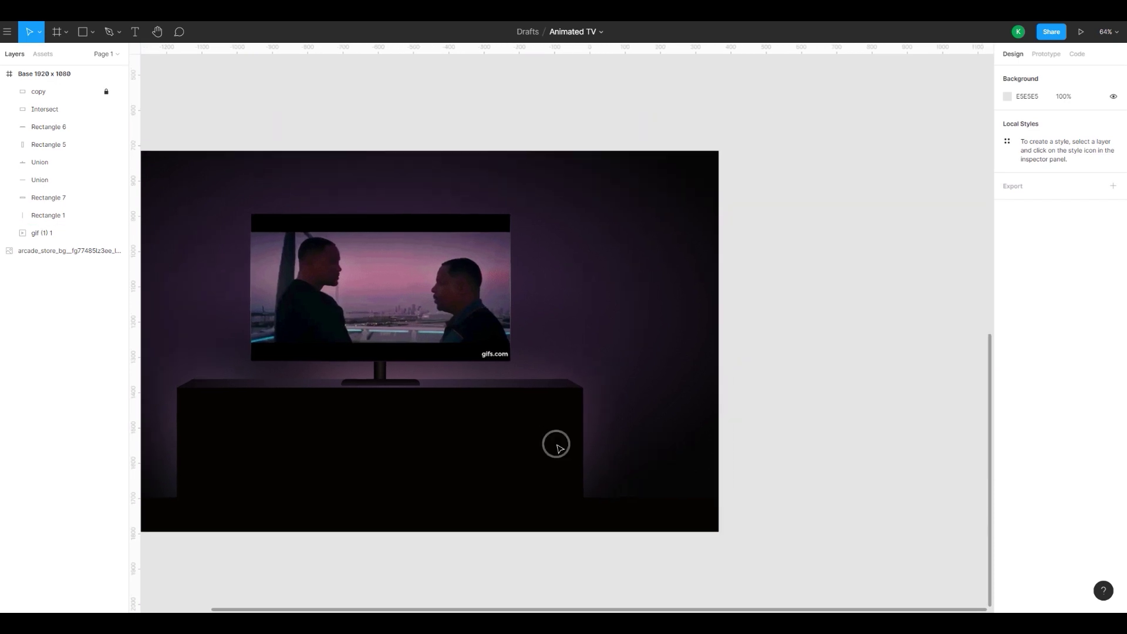
- Narrow the television's neck to a slim post and centre it horizontally in the frame
{"action": "left_click", "coordinate": [379, 371]}
{"action": "left_click", "coordinate": [117, 146]}
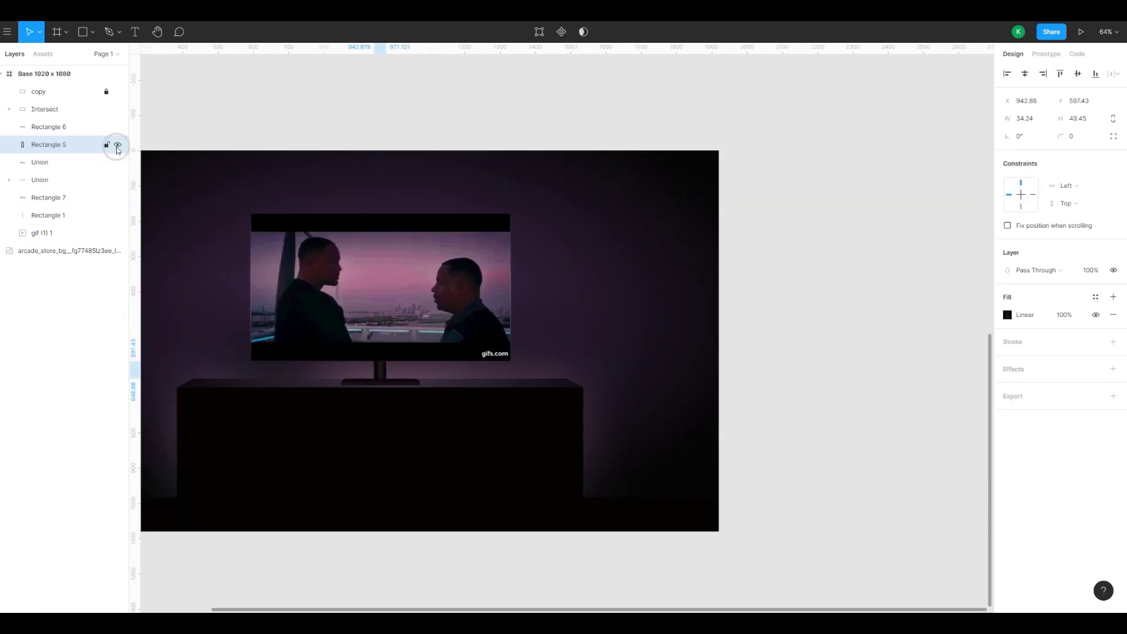
{"action": "scroll", "coordinate": [307, 400], "scroll_direction": "up", "scroll_amount": 10}
{"action": "left_click_drag", "start_coordinate": [447, 424], "coordinate": [398, 426]}
{"action": "left_click", "coordinate": [1024, 74]}
{"action": "left_click", "coordinate": [510, 433]}
- Reduce the height of the television's base so it becomes a thin plate under the neck
{"action": "scroll", "coordinate": [510, 431], "scroll_direction": "down", "scroll_amount": 10}
{"action": "scroll", "coordinate": [498, 437], "scroll_direction": "up", "scroll_amount": 15}
{"action": "left_click_drag", "start_coordinate": [514, 385], "coordinate": [530, 503]}
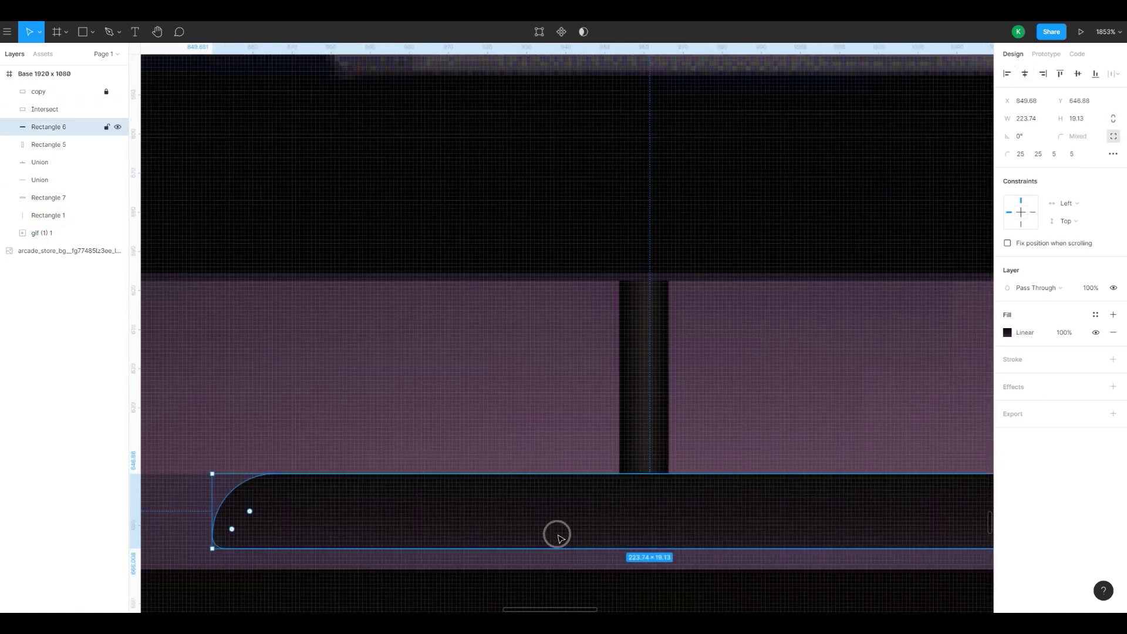
{"action": "left_click_drag", "start_coordinate": [556, 533], "coordinate": [563, 523]}
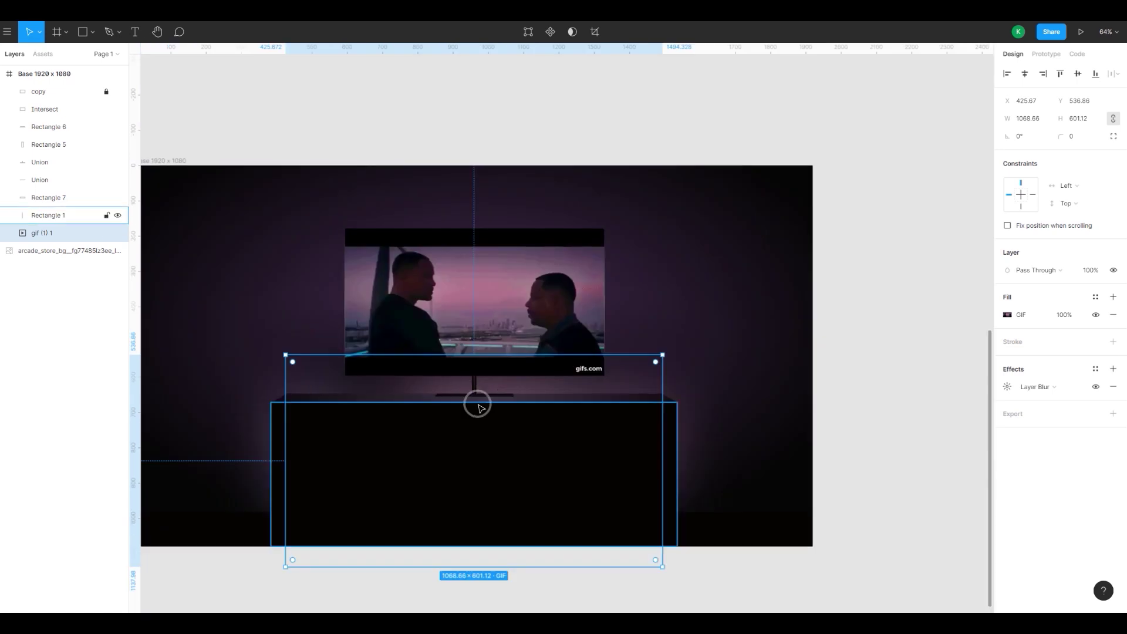
{"action": "scroll", "coordinate": [485, 410], "scroll_direction": "up", "scroll_amount": 5}
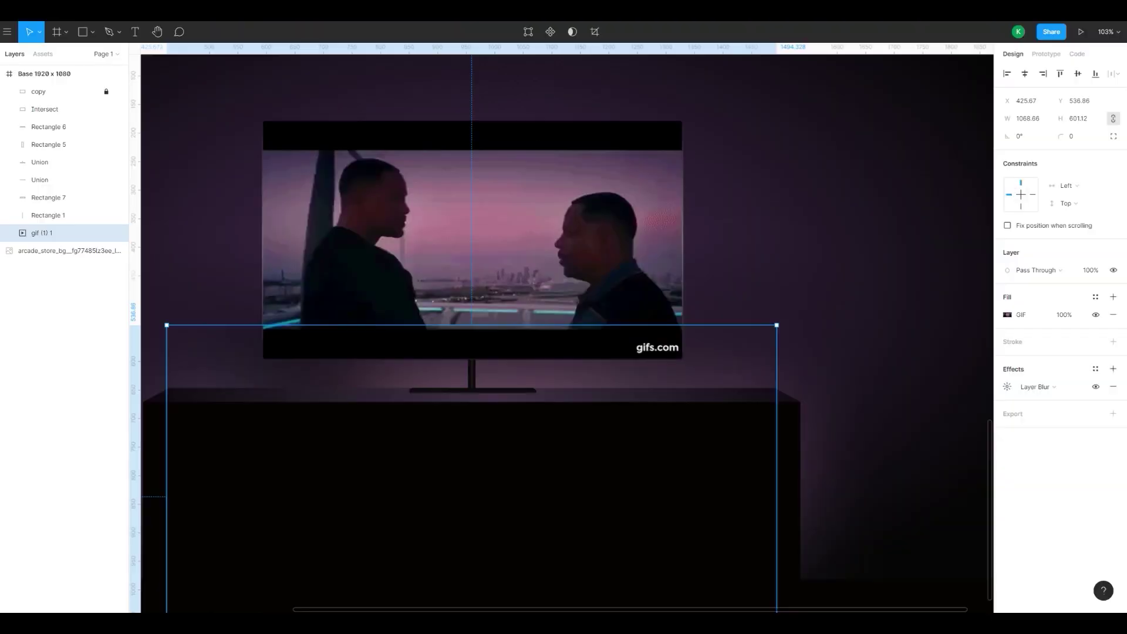
- Lock the blurred GIF layer that forms the ambient glow
{"action": "left_click", "coordinate": [461, 375]}
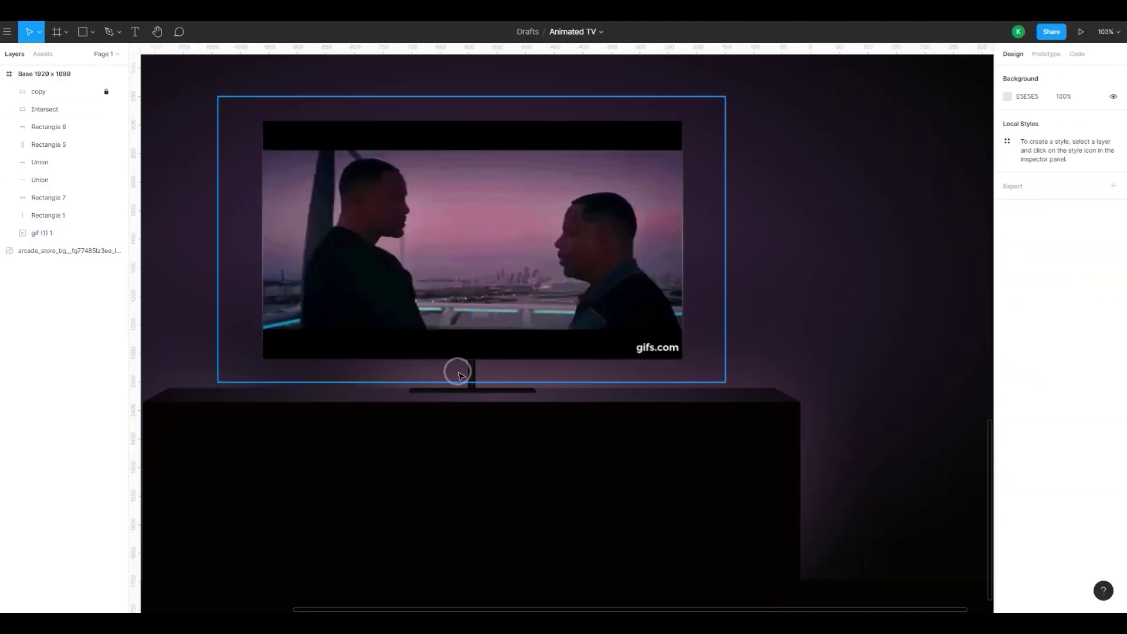
{"action": "scroll", "coordinate": [245, 372], "scroll_direction": "up", "scroll_amount": 1}
{"action": "scroll", "coordinate": [244, 372], "scroll_direction": "down", "scroll_amount": 1}
{"action": "left_click", "coordinate": [92, 31]}
{"action": "left_click", "coordinate": [244, 288]}
{"action": "scroll", "coordinate": [244, 288], "scroll_direction": "down", "scroll_amount": 3}
{"action": "scroll", "coordinate": [317, 368], "scroll_direction": "up", "scroll_amount": 3}
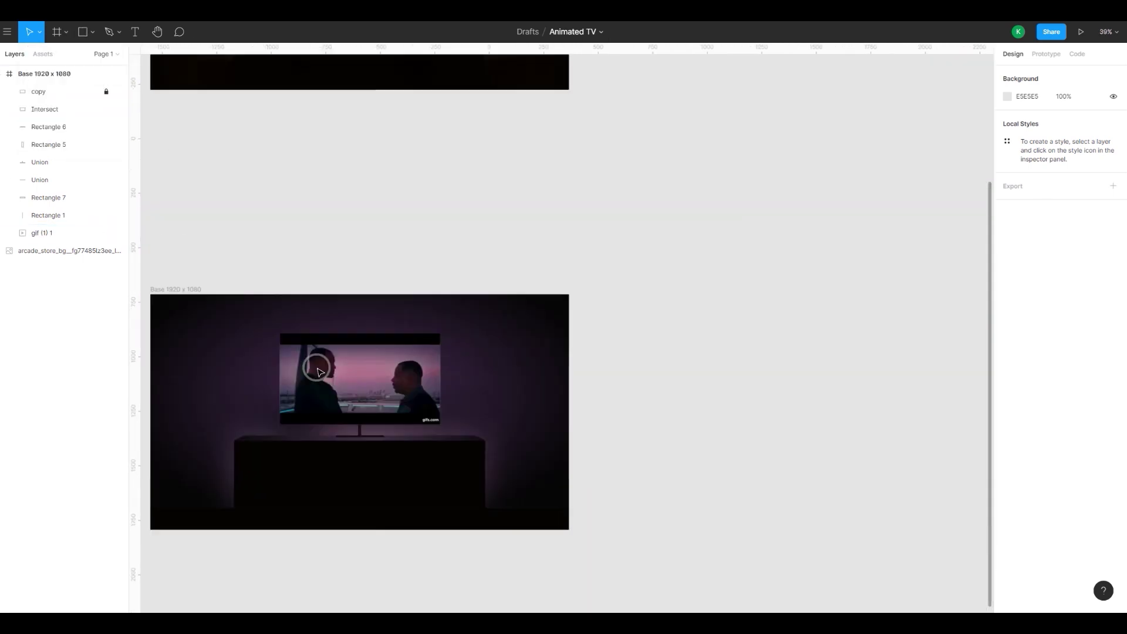
{"action": "left_click", "coordinate": [262, 440]}
- Change the cabinet front's fill to a linear gradient fading downward from solid 050402 to 51% opacity
{"action": "left_click", "coordinate": [294, 460]}
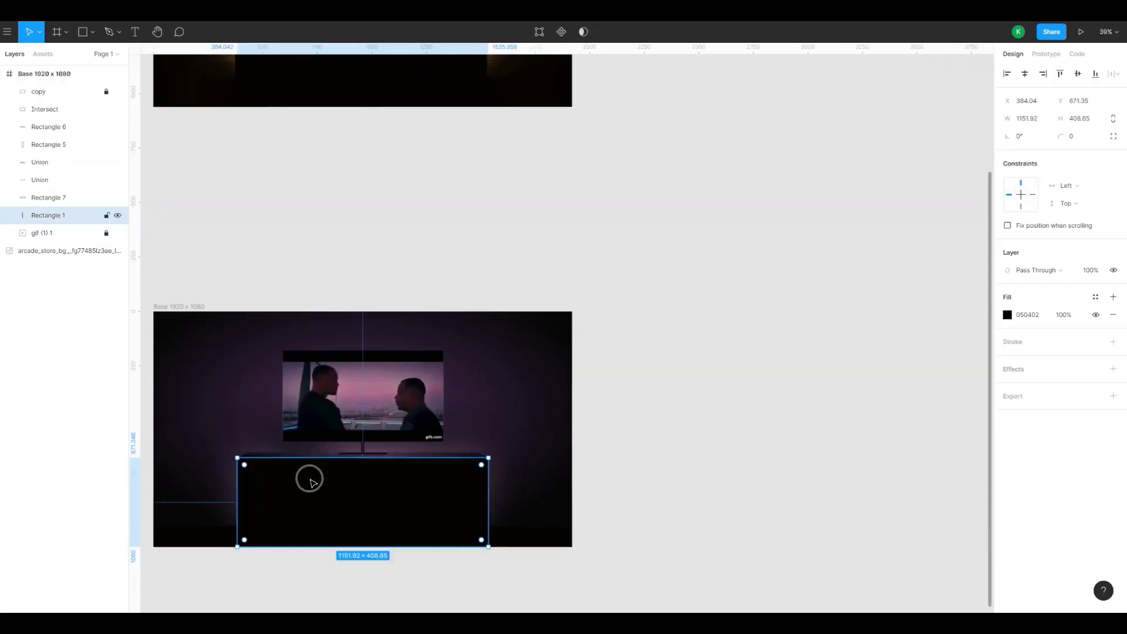
{"action": "scroll", "coordinate": [311, 450], "scroll_direction": "up", "scroll_amount": 5}
{"action": "scroll", "coordinate": [380, 455], "scroll_direction": "down", "scroll_amount": 5}
{"action": "scroll", "coordinate": [440, 500], "scroll_direction": "down", "scroll_amount": 3}
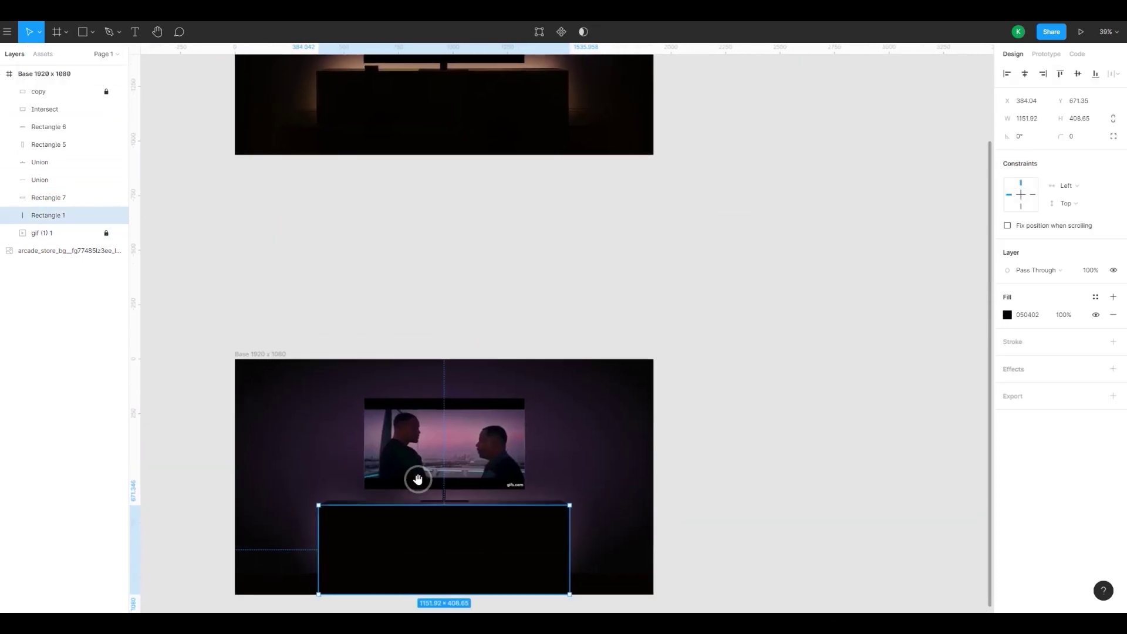
{"action": "left_click", "coordinate": [1006, 314]}
{"action": "left_click", "coordinate": [878, 286]}
{"action": "left_click", "coordinate": [880, 300]}
{"action": "scroll", "coordinate": [424, 594], "scroll_direction": "up", "scroll_amount": 3}
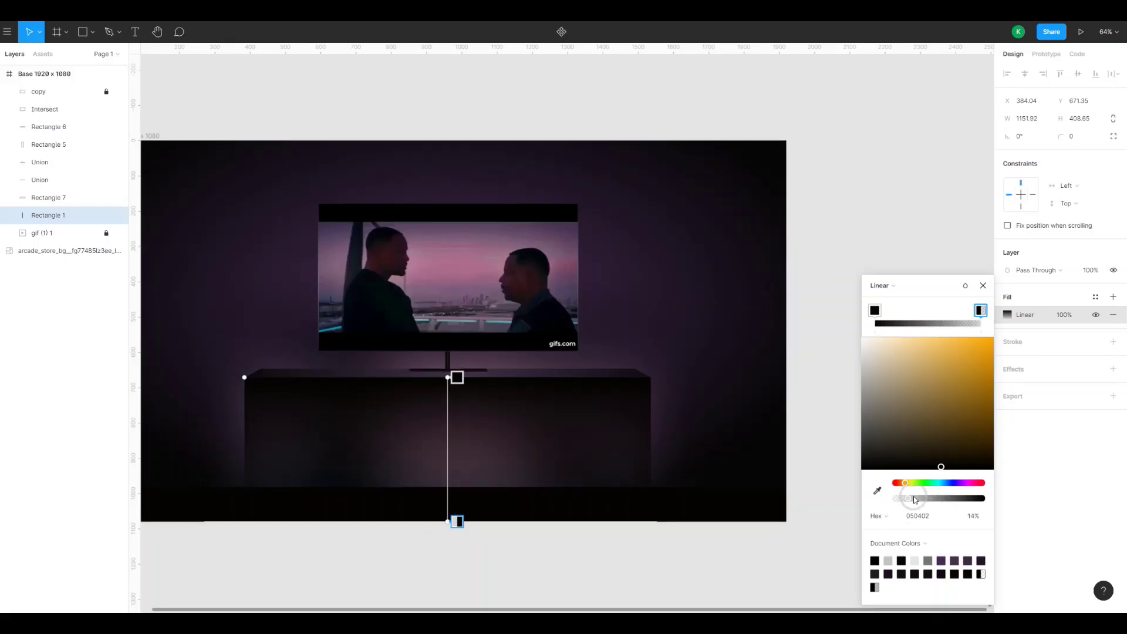
{"action": "left_click_drag", "start_coordinate": [914, 500], "coordinate": [940, 492]}
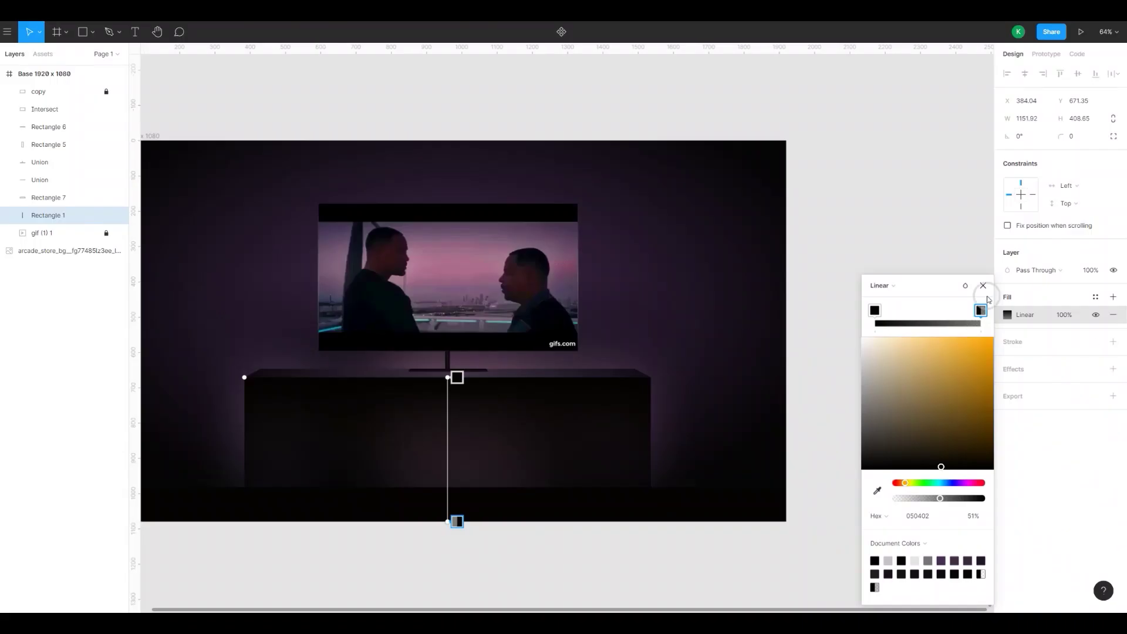
- Group the television's screen, GIF copy, neck and base layers, and nudge the group slightly down onto the cabinet top
{"action": "scroll", "coordinate": [443, 375], "scroll_direction": "up", "scroll_amount": 5}
{"action": "left_click", "coordinate": [504, 385]}
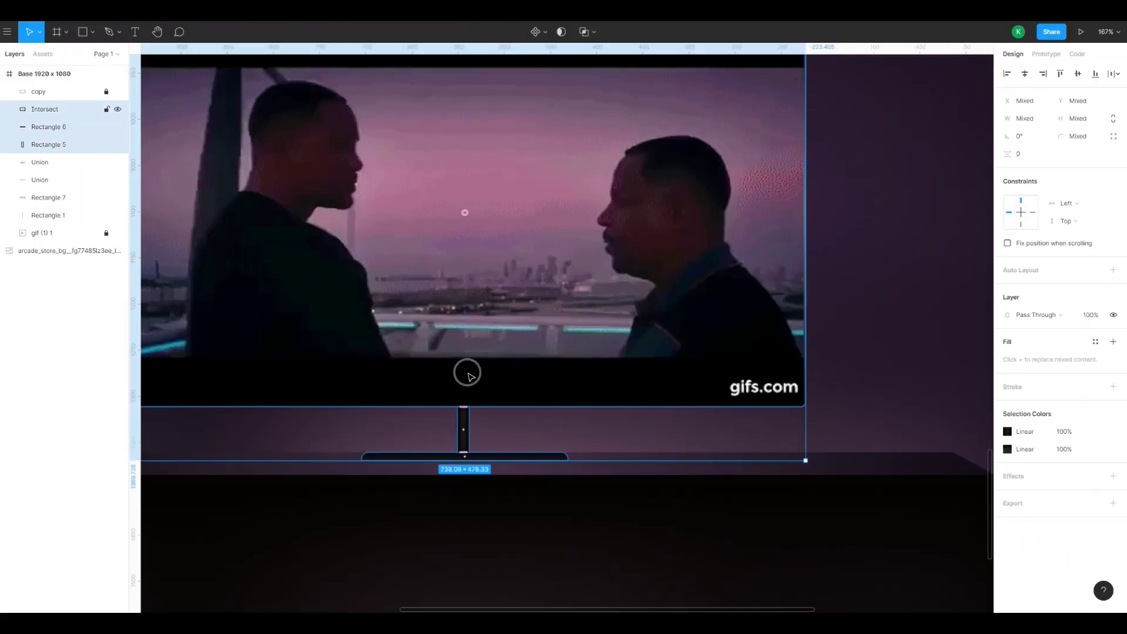
{"action": "left_click", "coordinate": [52, 166], "text": "shift"}
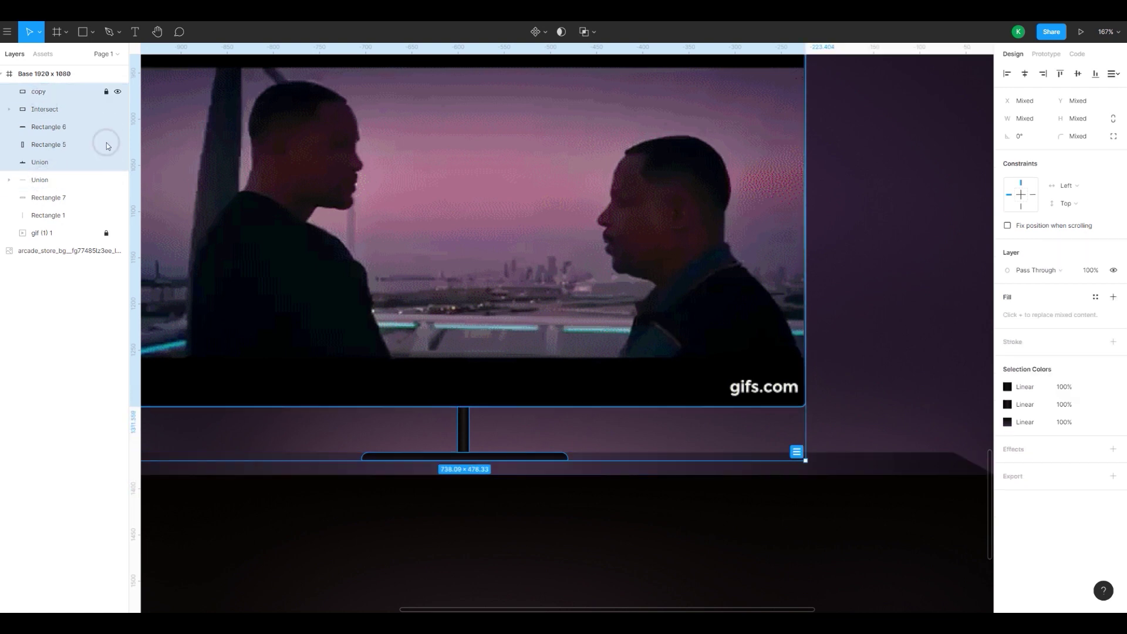
{"action": "key", "text": "ctrl+g"}
{"action": "scroll", "coordinate": [511, 293], "scroll_direction": "down", "scroll_amount": 5}
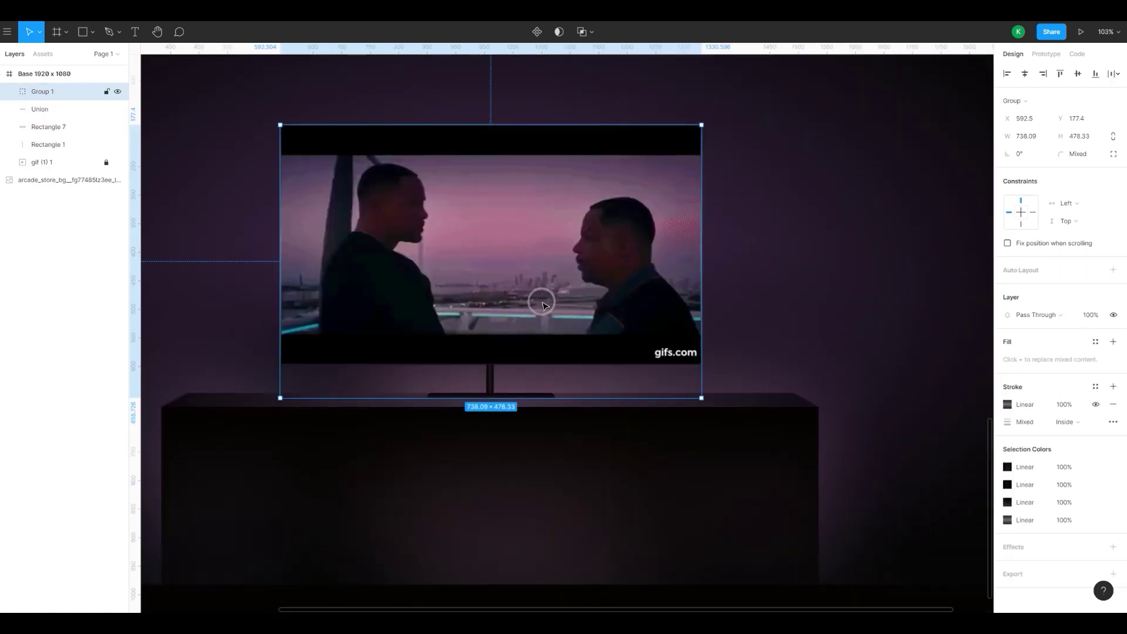
{"action": "key", "text": "shift+Down"}
{"action": "left_click", "coordinate": [699, 299]}
{"action": "scroll", "coordinate": [698, 300], "scroll_direction": "down", "scroll_amount": 1}
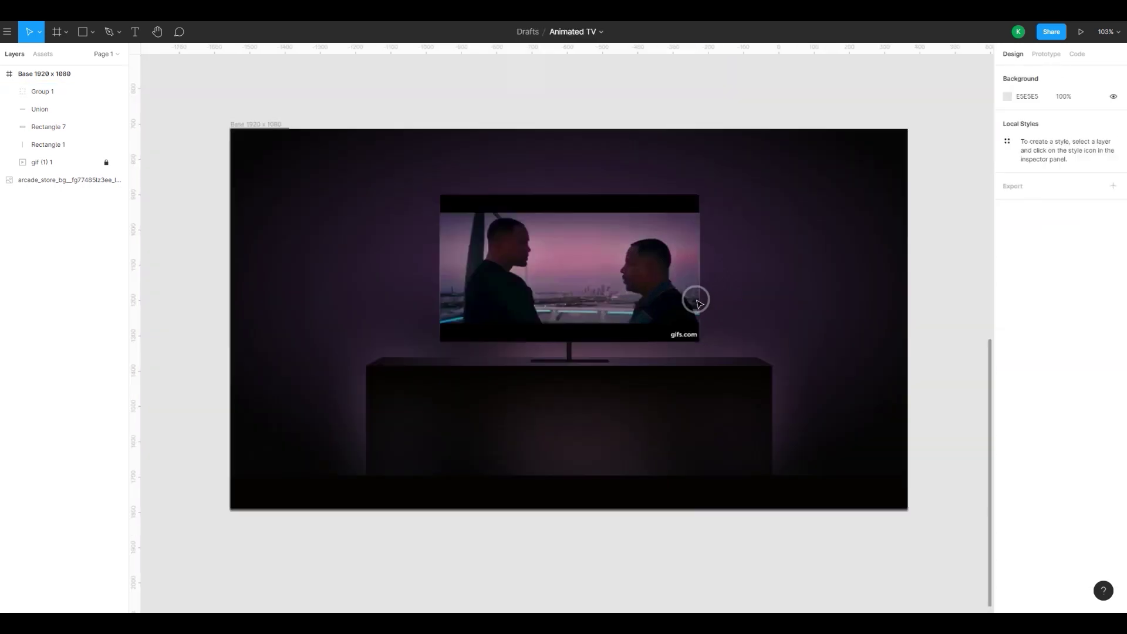
- Draw a rectangle about 114 x 27 on the cabinet top, below the lower-left corner of the television screen
{"action": "scroll", "coordinate": [563, 374], "scroll_direction": "up", "scroll_amount": 2}
{"action": "scroll", "coordinate": [527, 338], "scroll_direction": "down", "scroll_amount": 1}
{"action": "scroll", "coordinate": [526, 339], "scroll_direction": "down", "scroll_amount": 5}
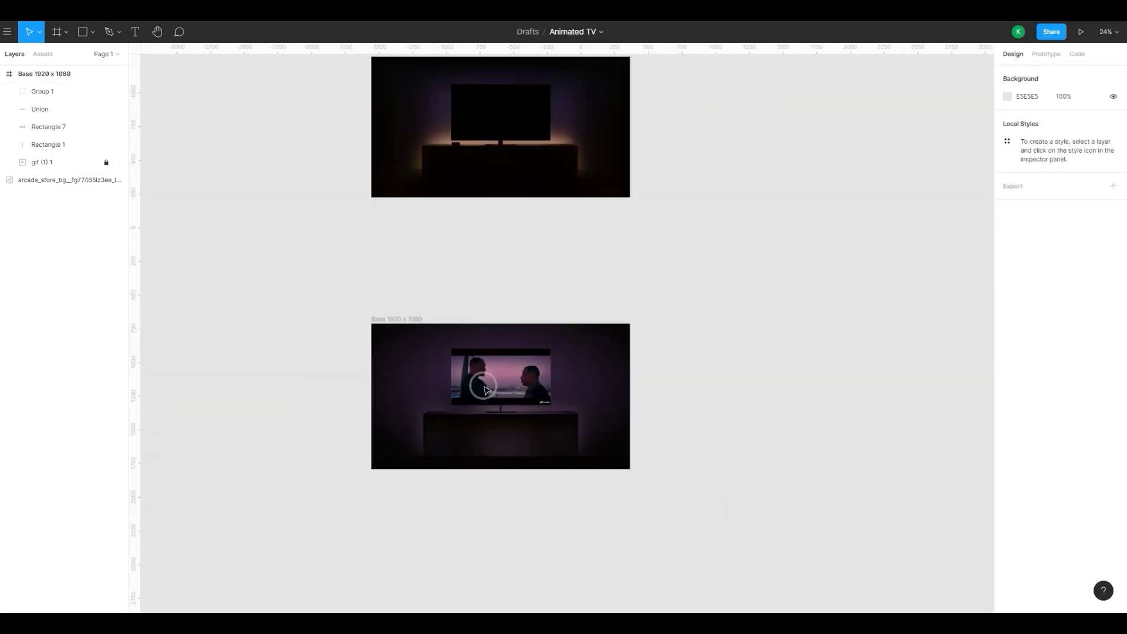
{"action": "left_click", "coordinate": [91, 33]}
{"action": "left_click", "coordinate": [85, 57]}
{"action": "scroll", "coordinate": [429, 385], "scroll_direction": "up", "scroll_amount": 5}
{"action": "left_click_drag", "start_coordinate": [444, 407], "coordinate": [321, 192]}
{"action": "mouse_move", "coordinate": [448, 316]}
{"action": "left_mouse_down"}
{"action": "mouse_move", "coordinate": [474, 333]}
{"action": "mouse_move", "coordinate": [554, 341]}
{"action": "left_mouse_up"}
{"action": "left_click", "coordinate": [390, 270]}
{"action": "left_click", "coordinate": [496, 330]}
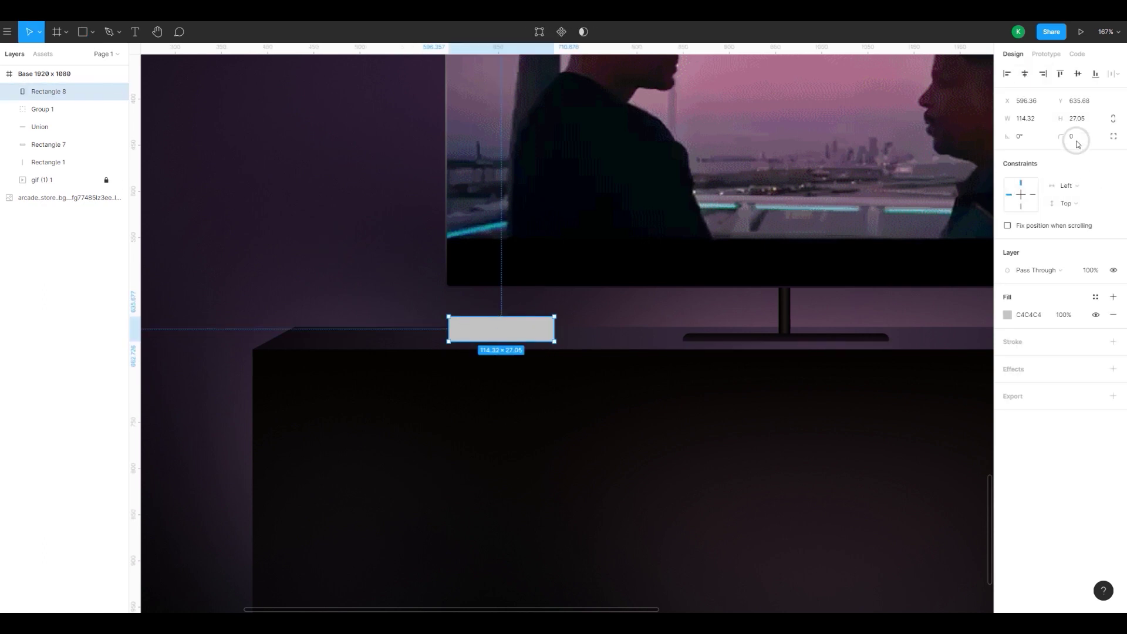
- Round the box's corners to 3, increase its height to 31.72 and line it up under the screen's left edge
{"action": "scroll", "coordinate": [508, 316], "scroll_direction": "up", "scroll_amount": 3}
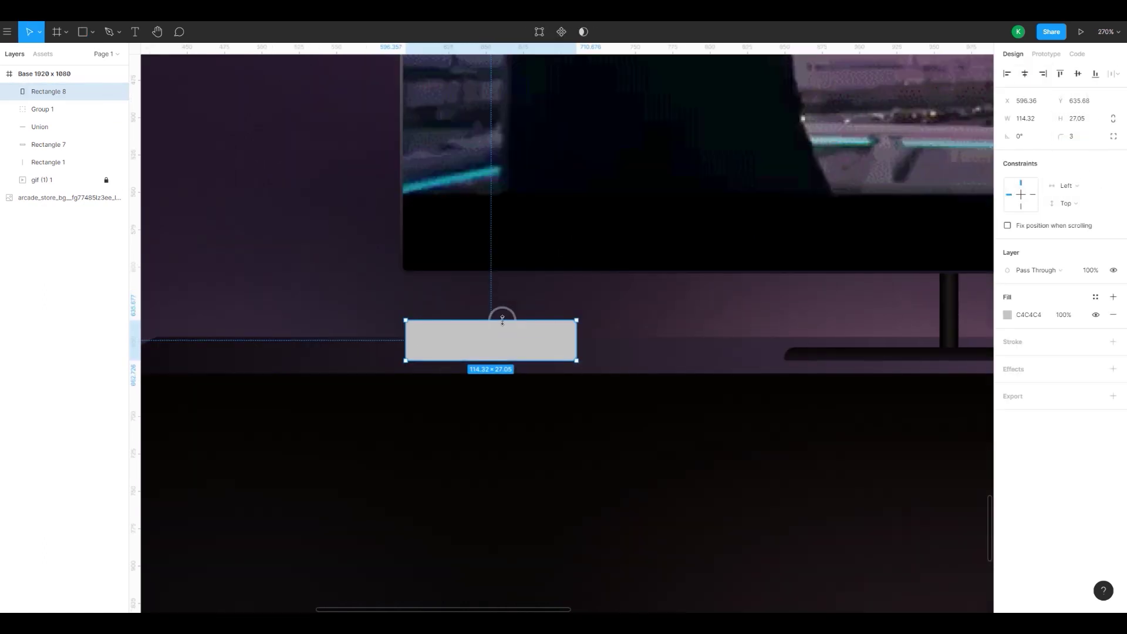
{"action": "scroll", "coordinate": [437, 313], "scroll_direction": "up", "scroll_amount": 6}
{"action": "mouse_move", "coordinate": [473, 382]}
{"action": "left_mouse_down"}
{"action": "mouse_move", "coordinate": [482, 382]}
{"action": "mouse_move", "coordinate": [474, 237]}
{"action": "mouse_move", "coordinate": [491, 395]}
{"action": "left_mouse_up"}
{"action": "scroll", "coordinate": [335, 297], "scroll_direction": "down", "scroll_amount": 3}
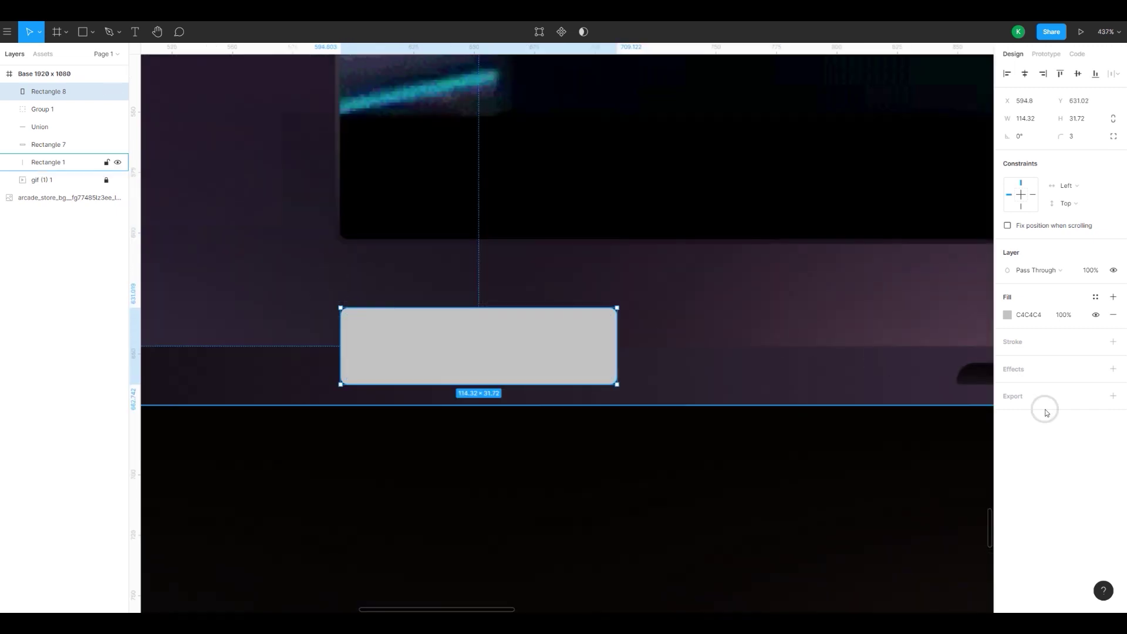
- Fill the small box with the near-black colour 070504 sampled from the scene
{"action": "left_click", "coordinate": [1007, 315]}
{"action": "left_click", "coordinate": [877, 482]}
{"action": "left_click", "coordinate": [810, 440]}
{"action": "left_click", "coordinate": [689, 314]}
{"action": "scroll", "coordinate": [689, 299], "scroll_direction": "down", "scroll_amount": 6}
{"action": "scroll", "coordinate": [692, 264], "scroll_direction": "up", "scroll_amount": 6}
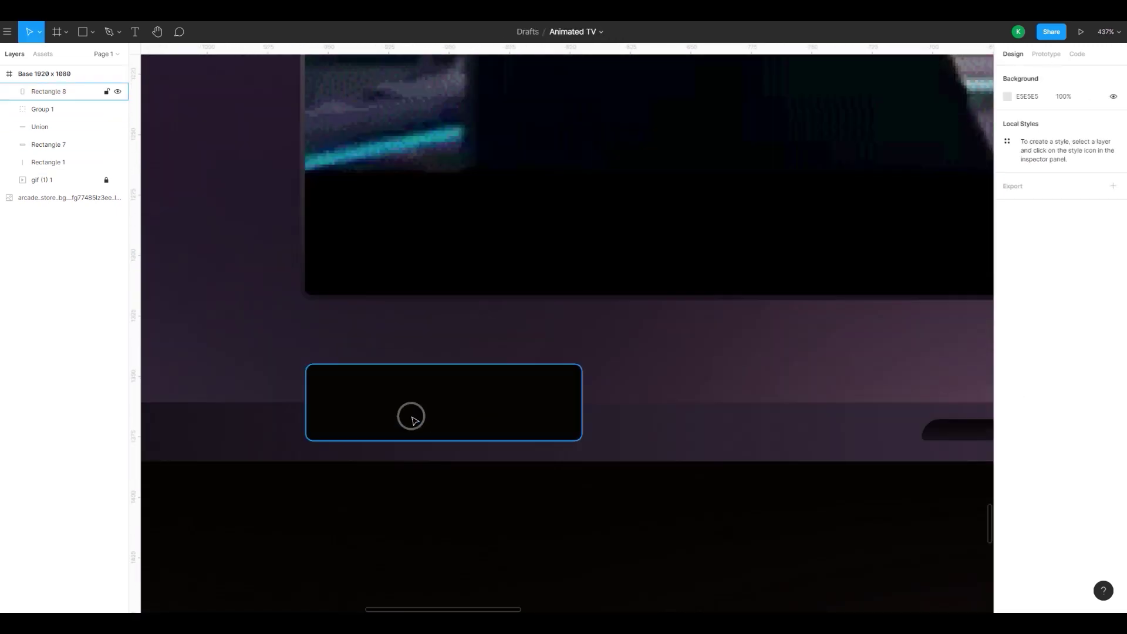
- Draw a circle about 3.67 in diameter near the left end of the black box and fill it light grey C5C5C5
{"action": "left_click", "coordinate": [91, 33]}
{"action": "left_click", "coordinate": [97, 96]}
{"action": "scroll", "coordinate": [294, 367], "scroll_direction": "up", "scroll_amount": 3}
{"action": "left_click_drag", "start_coordinate": [352, 417], "coordinate": [365, 428]}
{"action": "key", "text": "Escape"}
{"action": "left_click", "coordinate": [362, 429]}
{"action": "left_click", "coordinate": [1007, 315]}
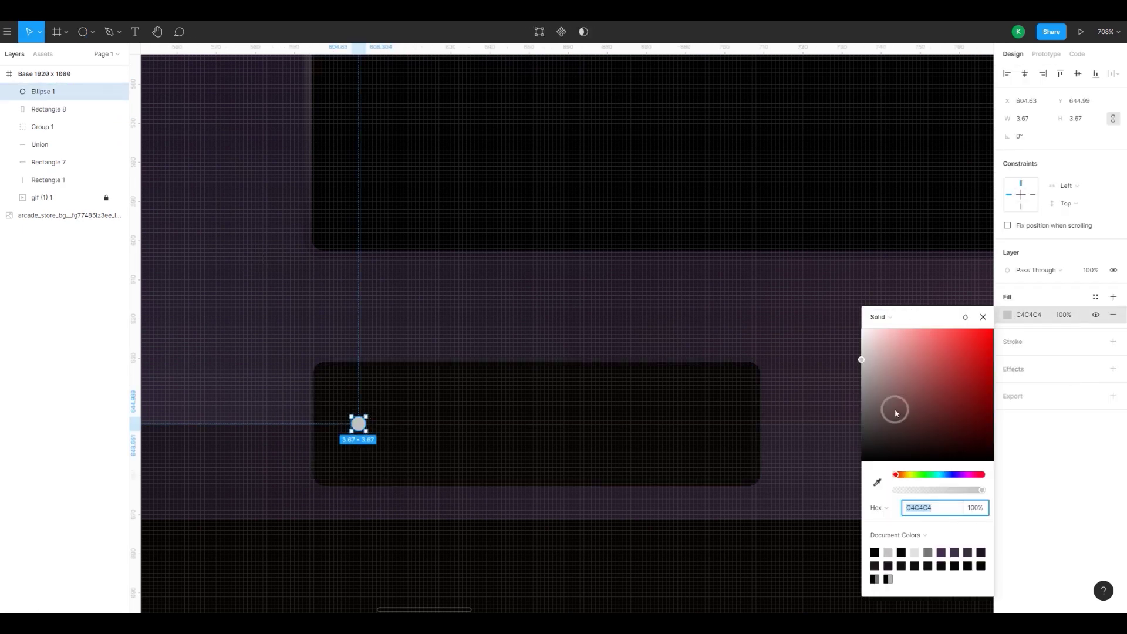
{"action": "left_click", "coordinate": [983, 317]}
{"action": "left_click", "coordinate": [437, 342]}
{"action": "scroll", "coordinate": [437, 342], "scroll_direction": "down", "scroll_amount": 3}
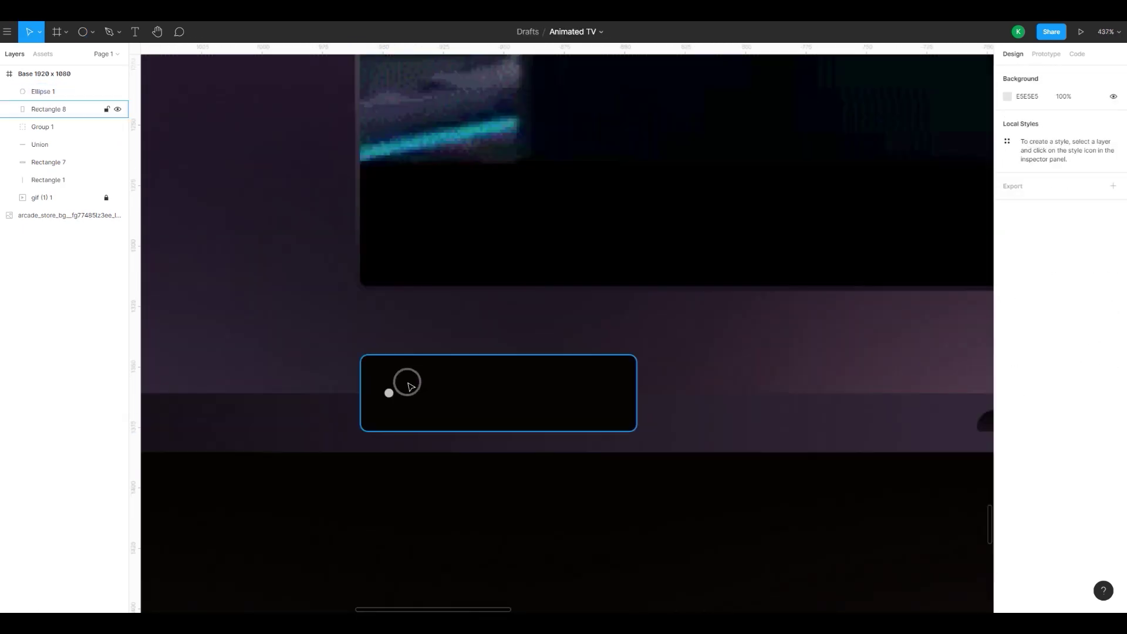
- Try to centre the circle horizontally within the black box
{"action": "left_click", "coordinate": [388, 393]}
{"action": "left_click", "coordinate": [539, 383], "text": "shift"}
{"action": "left_click", "coordinate": [1024, 75]}
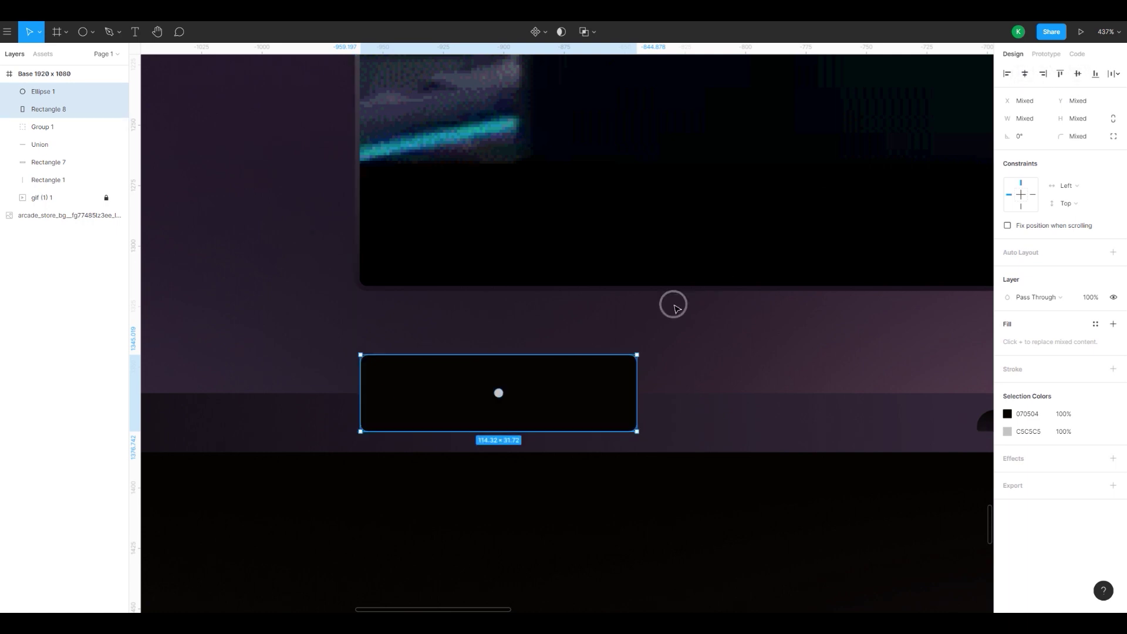
{"action": "key", "text": "Escape"}
- Align the circle to the vertical centre of the black box, keeping it near the box's left end
{"action": "scroll", "coordinate": [673, 305], "scroll_direction": "down", "scroll_amount": 4}
{"action": "scroll", "coordinate": [605, 357], "scroll_direction": "up", "scroll_amount": 3}
{"action": "left_click", "coordinate": [595, 341]}
{"action": "left_click", "coordinate": [680, 350], "text": "shift"}
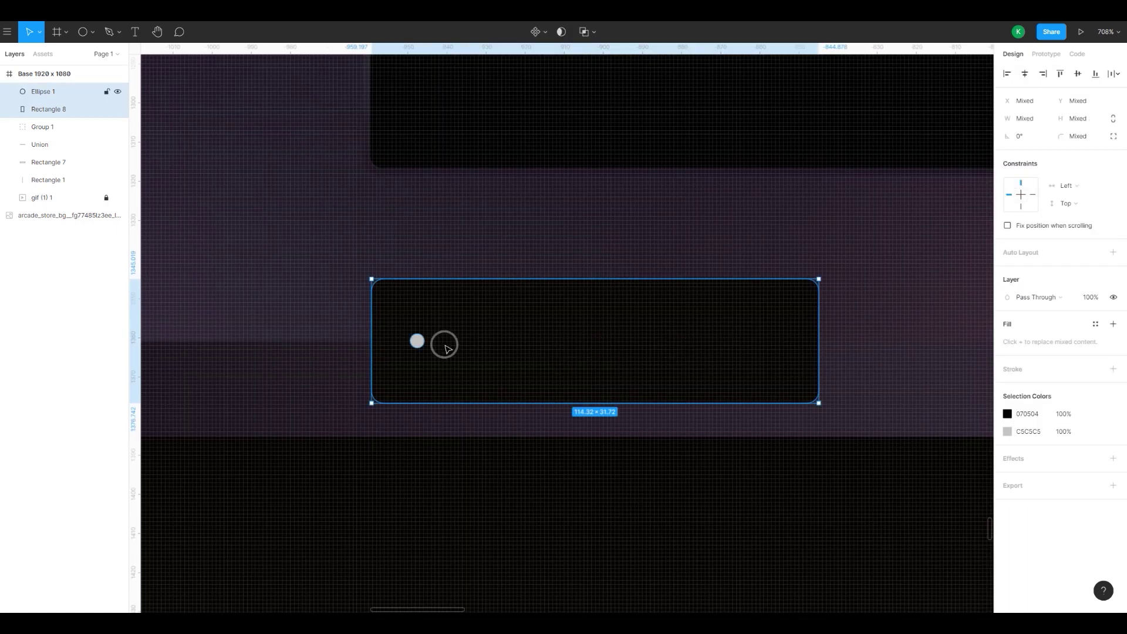
{"action": "left_click", "coordinate": [641, 212]}
- Compare the black box under the television with the small box in the reference photo
{"action": "left_click", "coordinate": [505, 368]}
{"action": "scroll", "coordinate": [505, 365], "scroll_direction": "up", "scroll_amount": 1}
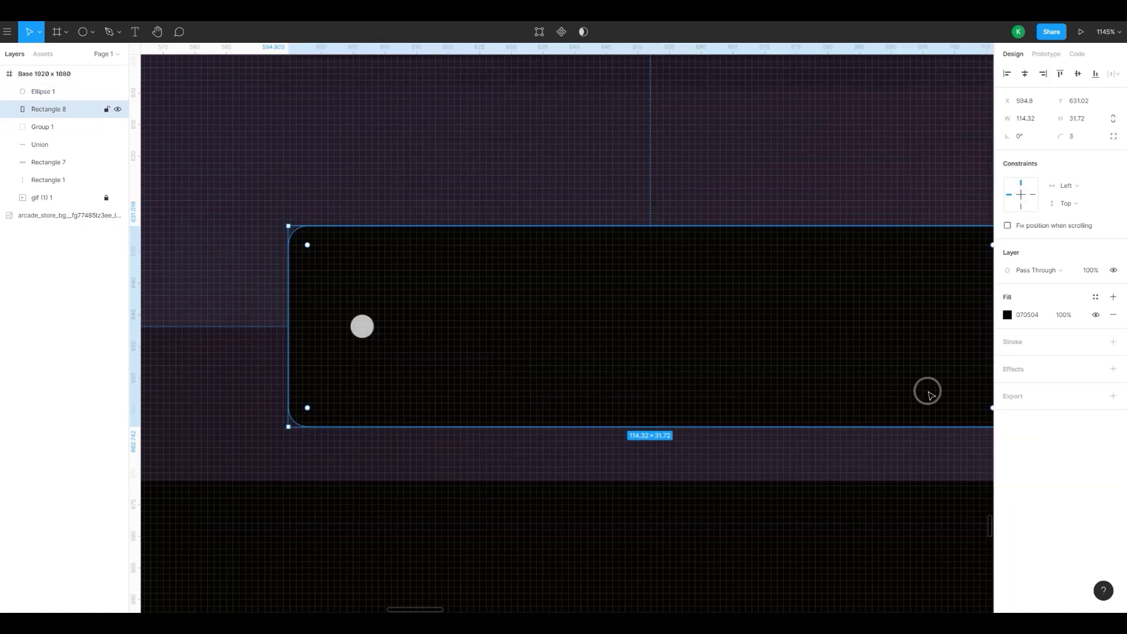
{"action": "scroll", "coordinate": [317, 193], "scroll_direction": "down", "scroll_amount": 10}
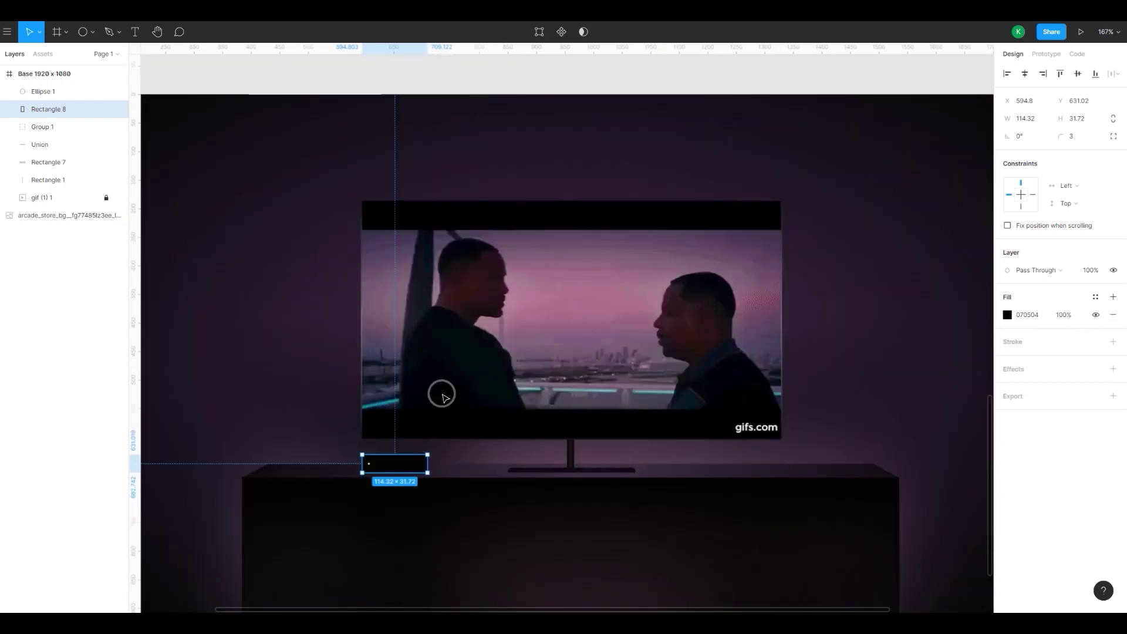
{"action": "scroll", "coordinate": [384, 327], "scroll_direction": "up", "scroll_amount": 8}
{"action": "scroll", "coordinate": [405, 407], "scroll_direction": "down", "scroll_amount": 20}
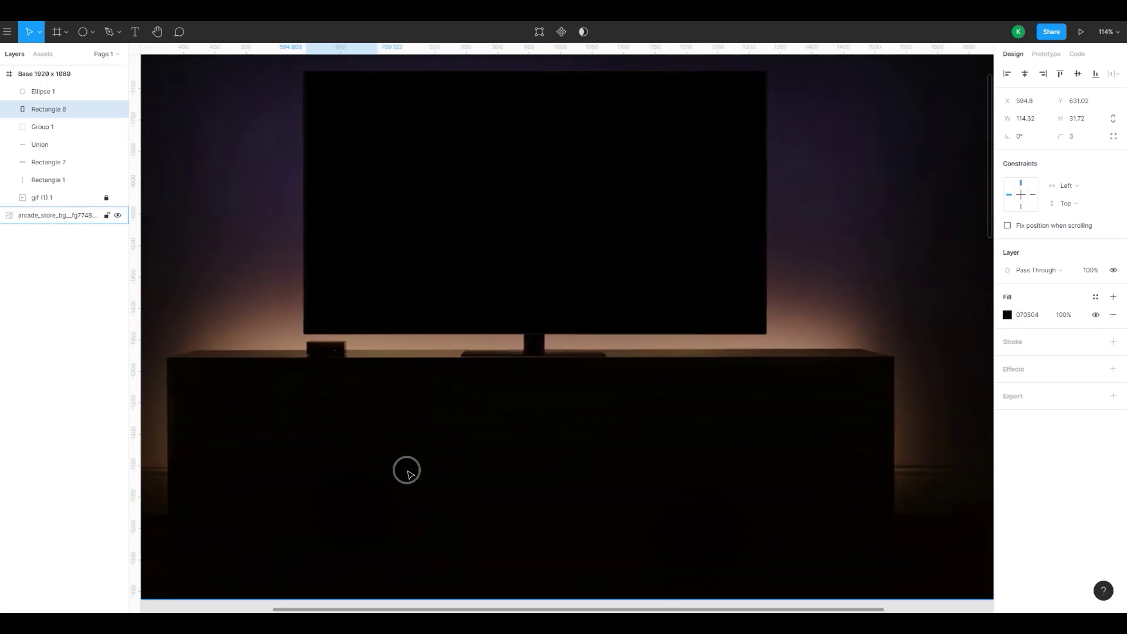
{"action": "scroll", "coordinate": [456, 426], "scroll_direction": "up", "scroll_amount": 6}
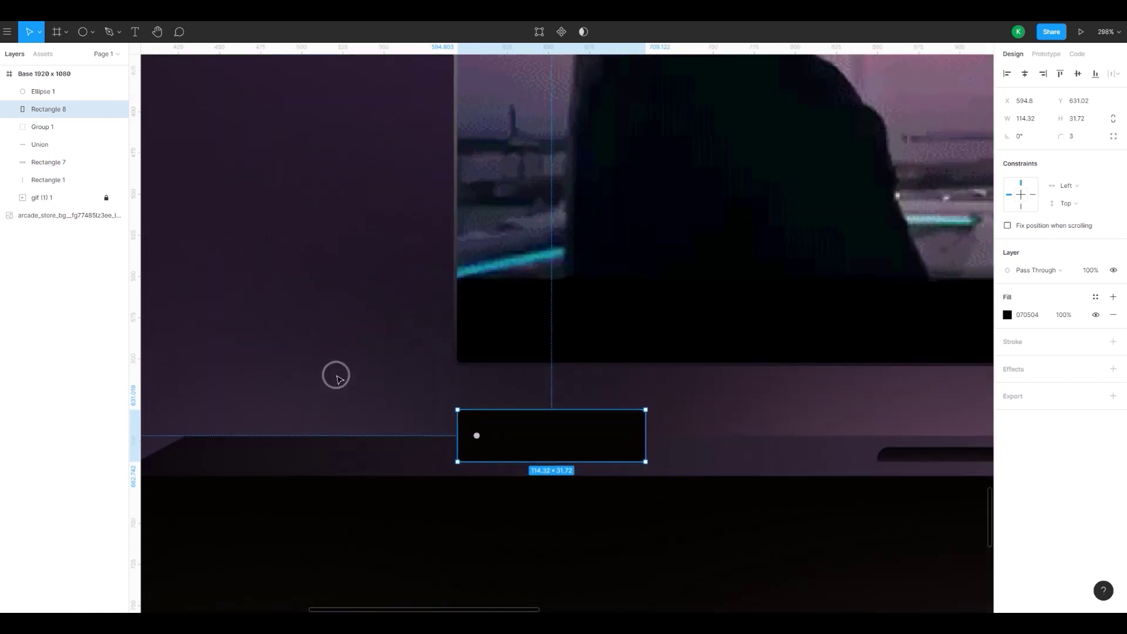
- Duplicate the circle just to its right at X 610.15 and fill the copy with a dark purple
{"action": "left_click", "coordinate": [456, 430]}
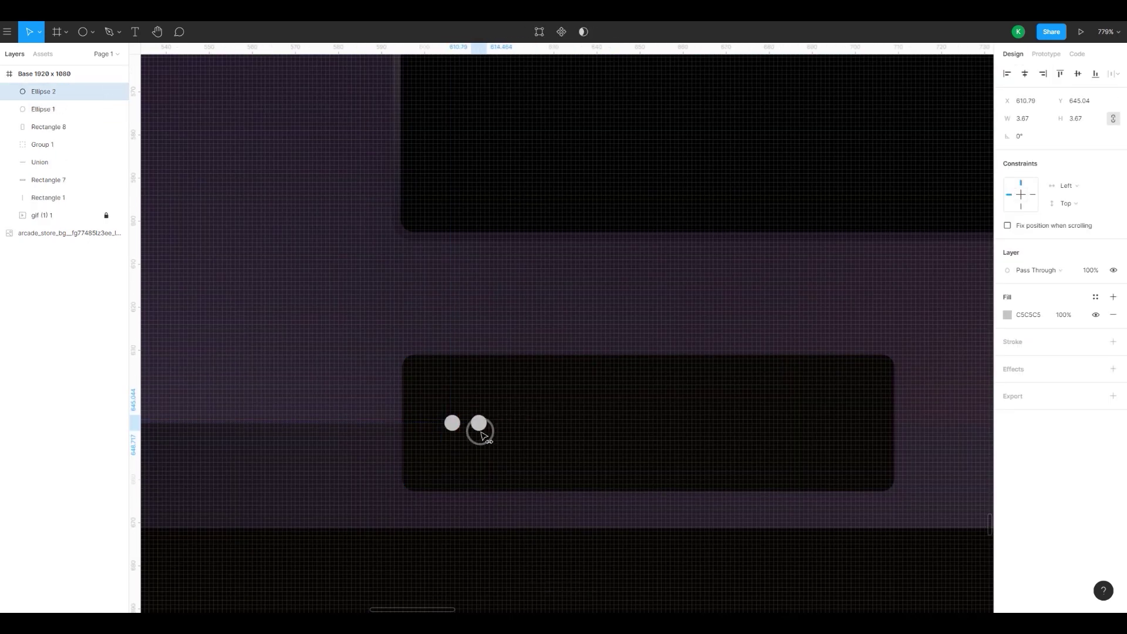
{"action": "left_click", "coordinate": [1008, 317]}
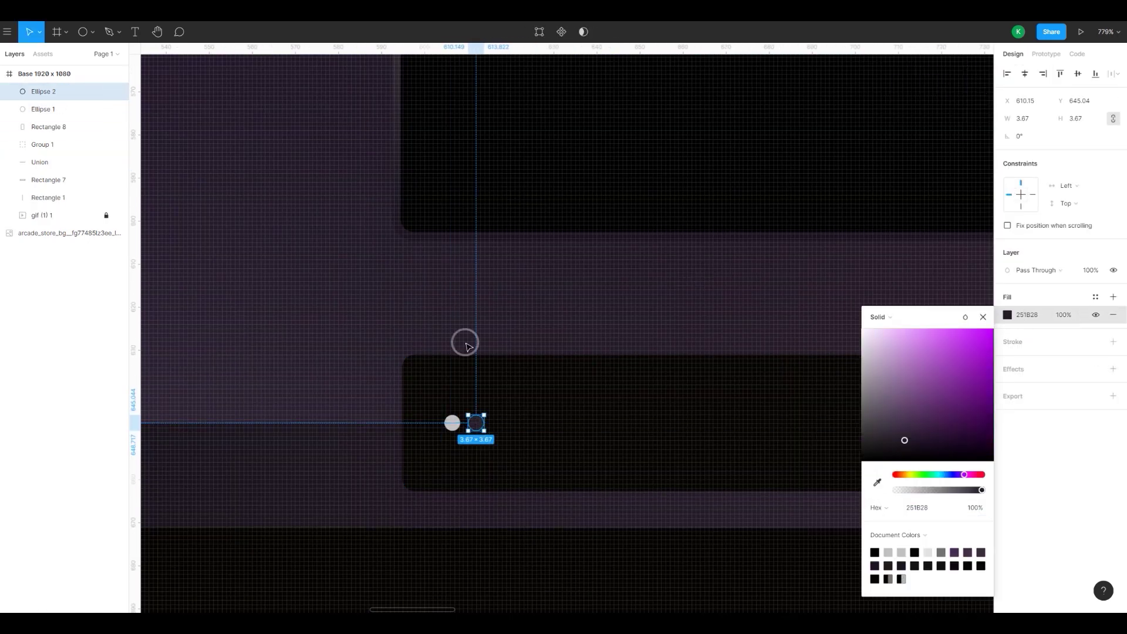
{"action": "key", "text": "Escape"}
{"action": "key", "text": "Escape"}
{"action": "scroll", "coordinate": [636, 309], "scroll_direction": "down", "scroll_amount": 8}
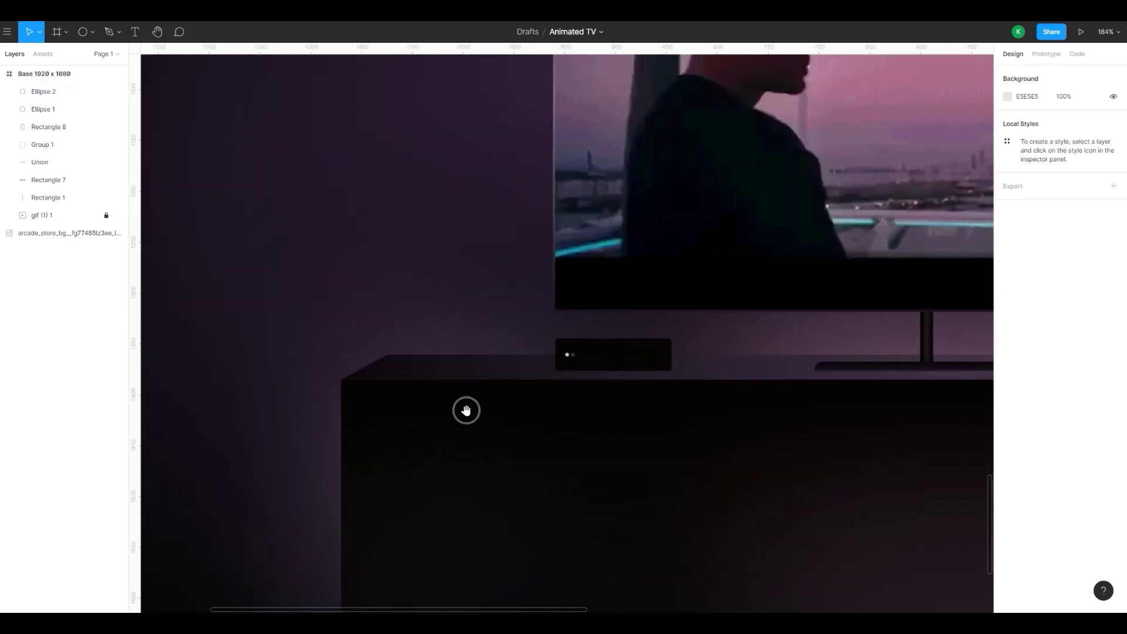
{"action": "scroll", "coordinate": [423, 505], "scroll_direction": "up", "scroll_amount": 10}
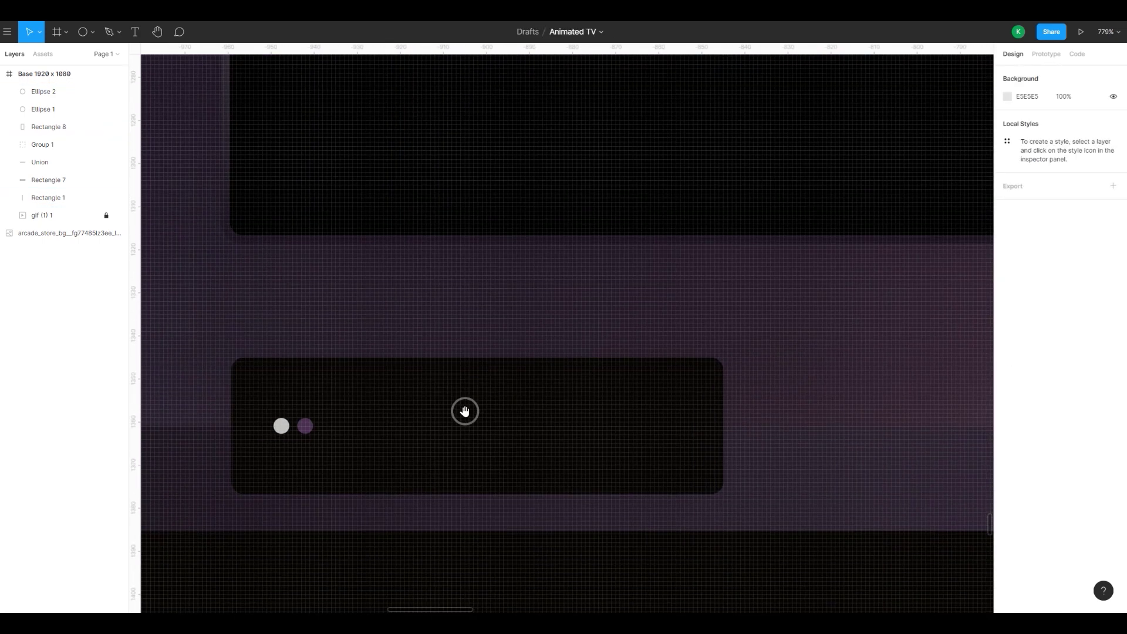
- Duplicate the black box along its bottom edge and reduce the copy to a strip 3.88 high
{"action": "left_click", "coordinate": [476, 400]}
{"action": "left_click_drag", "start_coordinate": [479, 375], "coordinate": [475, 503]}
{"action": "scroll", "coordinate": [528, 510], "scroll_direction": "down", "scroll_amount": 1}
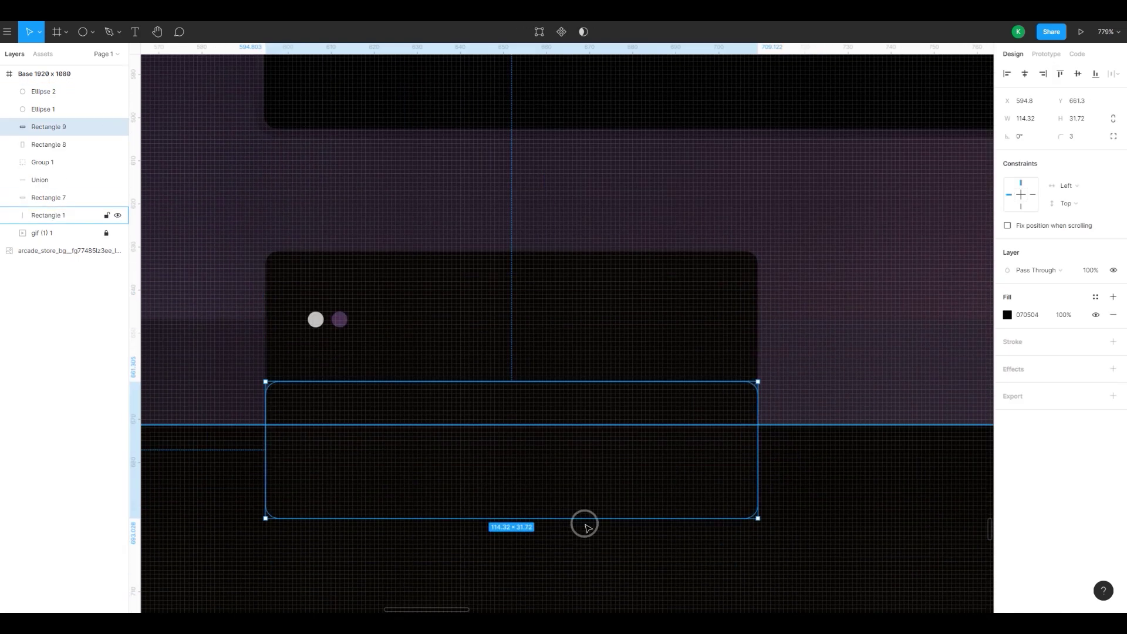
{"action": "left_click_drag", "start_coordinate": [583, 519], "coordinate": [597, 399]}
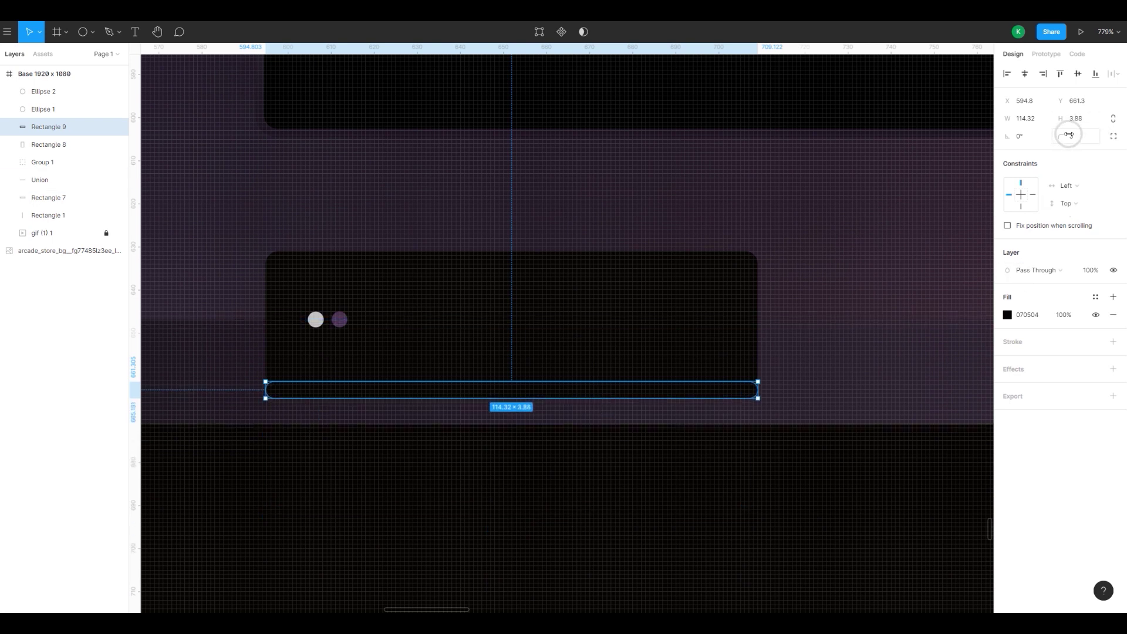
- Set the strip's corner radius to 0 and give it a linear gradient fill that fades downward like a shadow
{"action": "left_click", "coordinate": [1026, 326]}
{"action": "left_click", "coordinate": [878, 317]}
{"action": "left_click", "coordinate": [878, 332]}
{"action": "left_click", "coordinate": [983, 286]}
{"action": "left_click", "coordinate": [870, 234]}
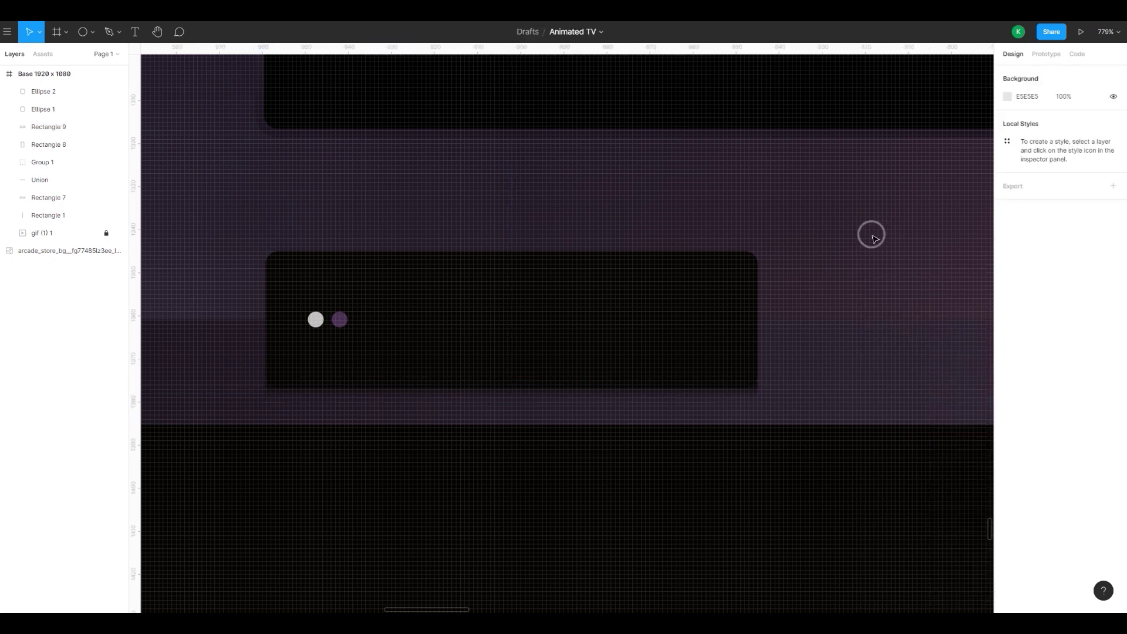
- Shift the shadow strip down to Y 661.86 along the bottom edge of the black box
{"action": "scroll", "coordinate": [872, 235], "scroll_direction": "down", "scroll_amount": 5}
{"action": "scroll", "coordinate": [818, 297], "scroll_direction": "up", "scroll_amount": 8}
{"action": "left_click_drag", "start_coordinate": [792, 280], "coordinate": [787, 291]}
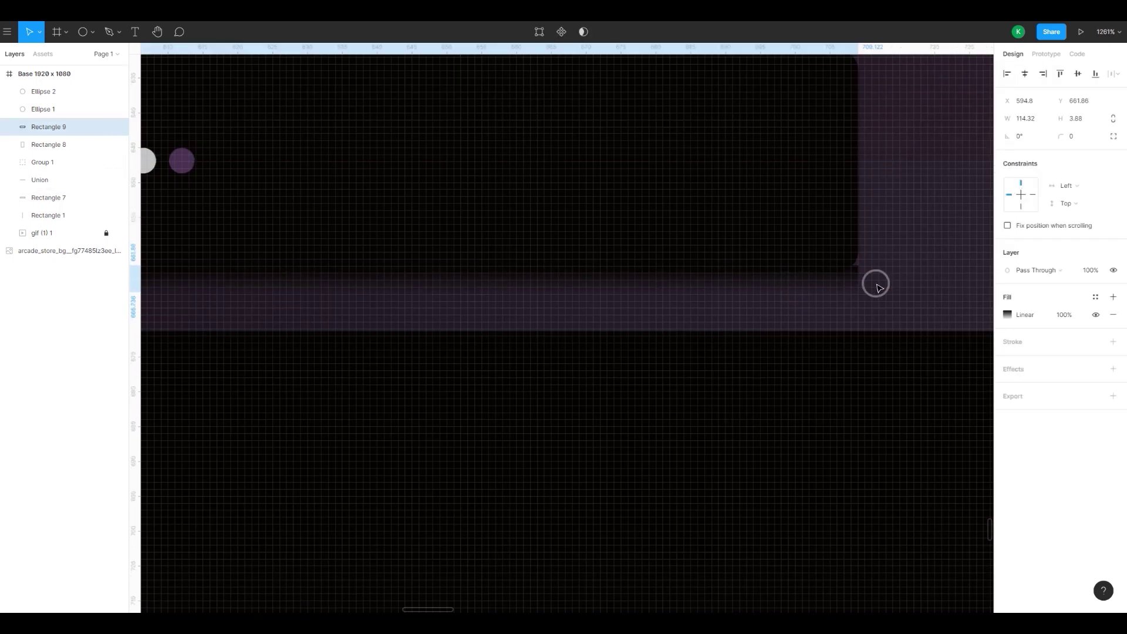
{"action": "left_click", "coordinate": [903, 269]}
{"action": "scroll", "coordinate": [902, 269], "scroll_direction": "down", "scroll_amount": 5}
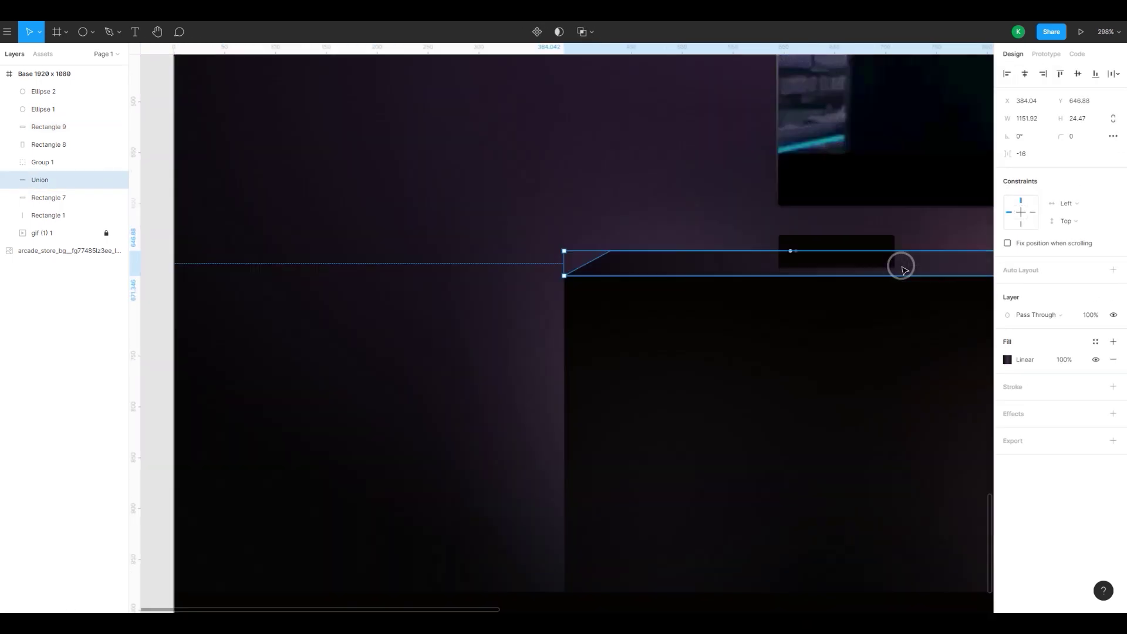
{"action": "left_click_drag", "start_coordinate": [903, 269], "coordinate": [560, 349]}
{"action": "left_click", "coordinate": [325, 224]}
{"action": "left_click", "coordinate": [311, 10]}
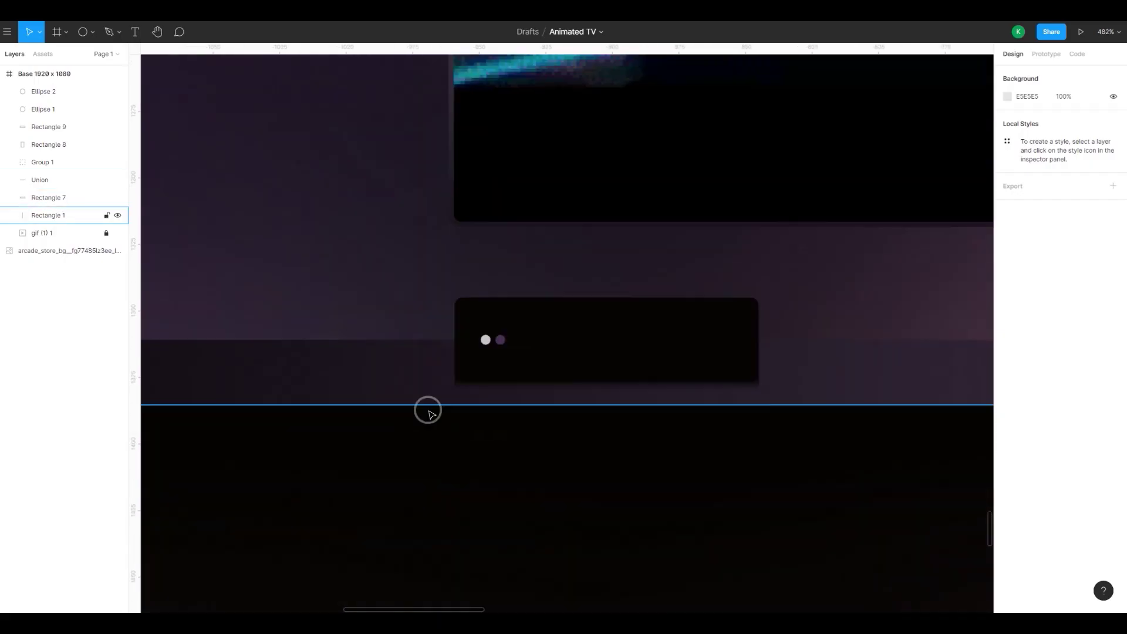
- Delete the purple circle and adjust the remaining circle's fill, trying darker shades before settling on a light one
{"action": "left_click", "coordinate": [485, 340]}
{"action": "key", "text": "Escape"}
{"action": "left_click", "coordinate": [485, 339]}
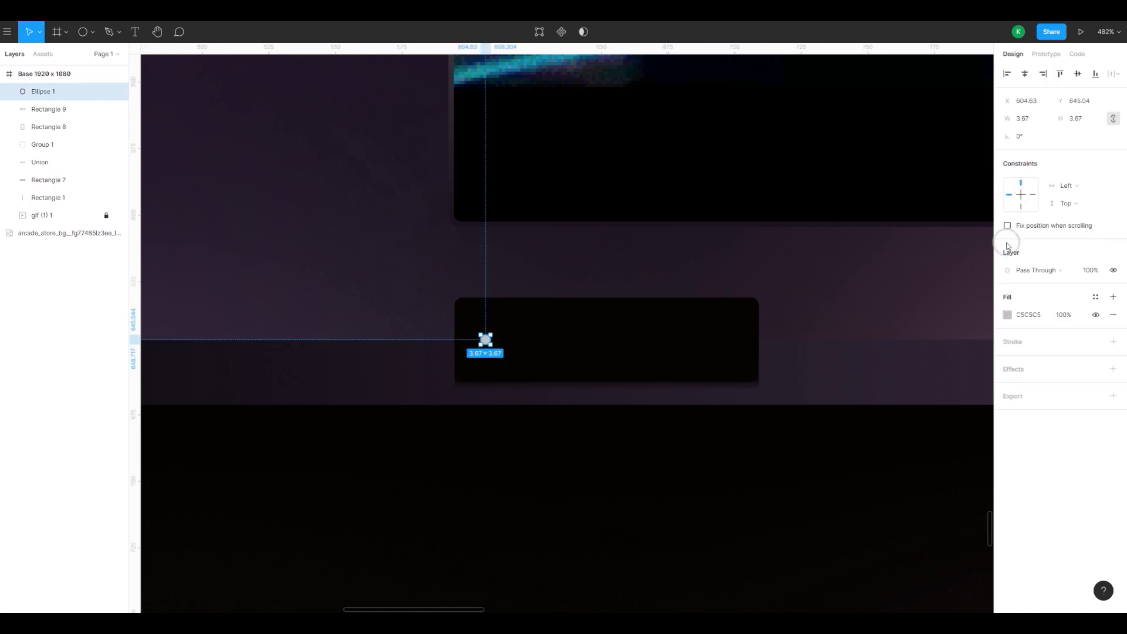
{"action": "left_click", "coordinate": [1007, 314]}
{"action": "left_click", "coordinate": [900, 474]}
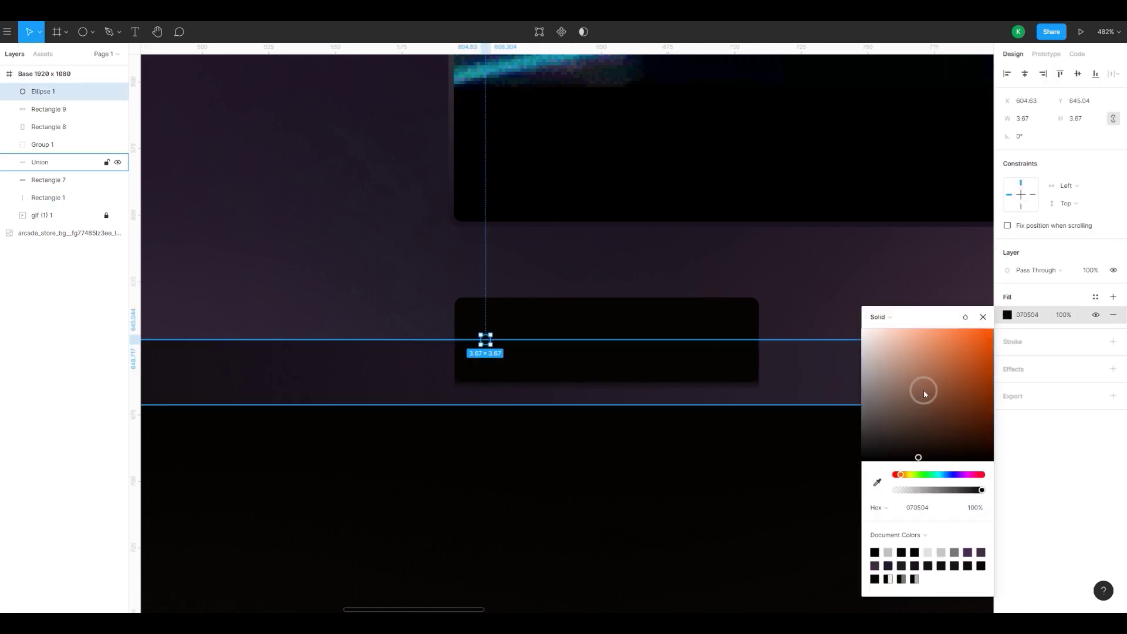
{"action": "left_click", "coordinate": [887, 388]}
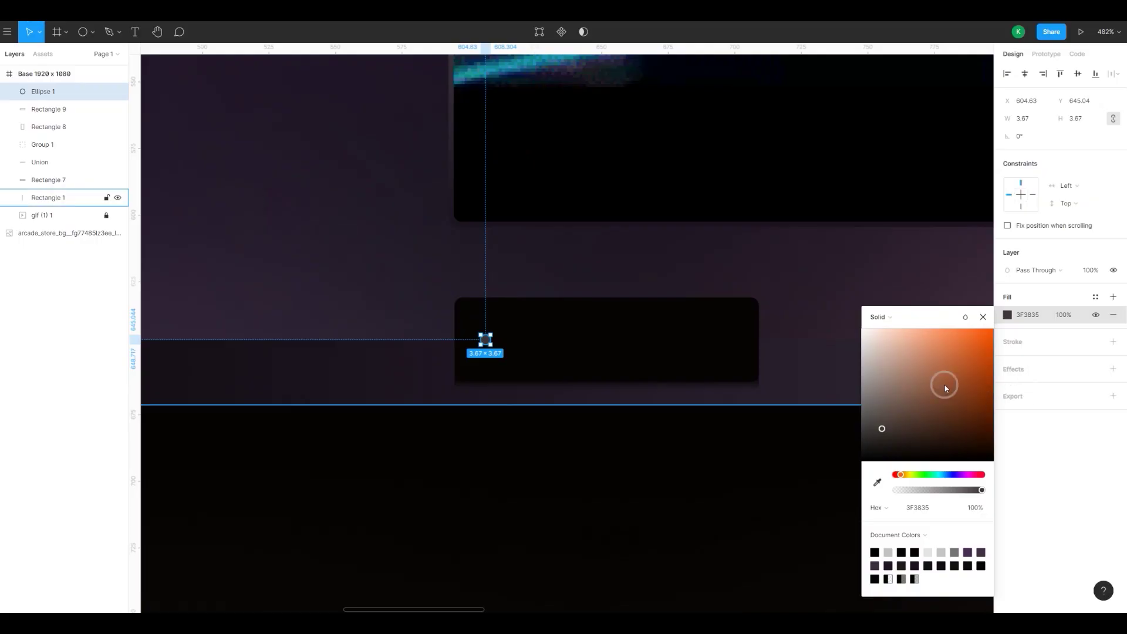
{"action": "left_click", "coordinate": [983, 317]}
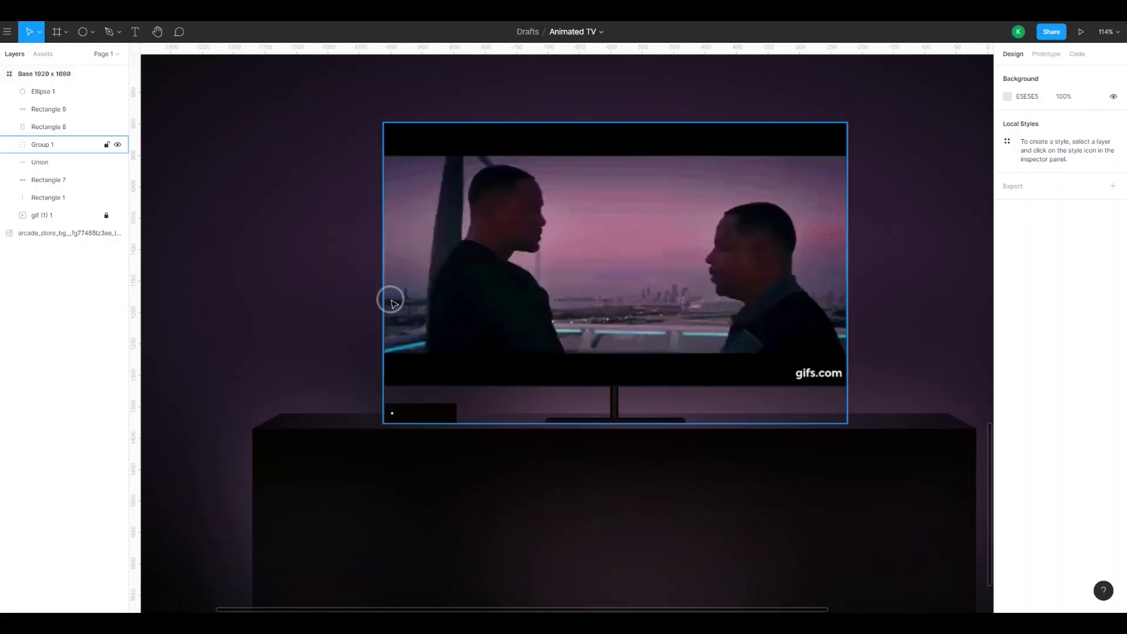
- Change the floor strip's fill from solid to a linear gradient running from transparent along its upper edge to 050402 near its lower edge
{"action": "scroll", "coordinate": [389, 297], "scroll_direction": "down", "scroll_amount": 3}
{"action": "scroll", "coordinate": [503, 540], "scroll_direction": "down", "scroll_amount": 3}
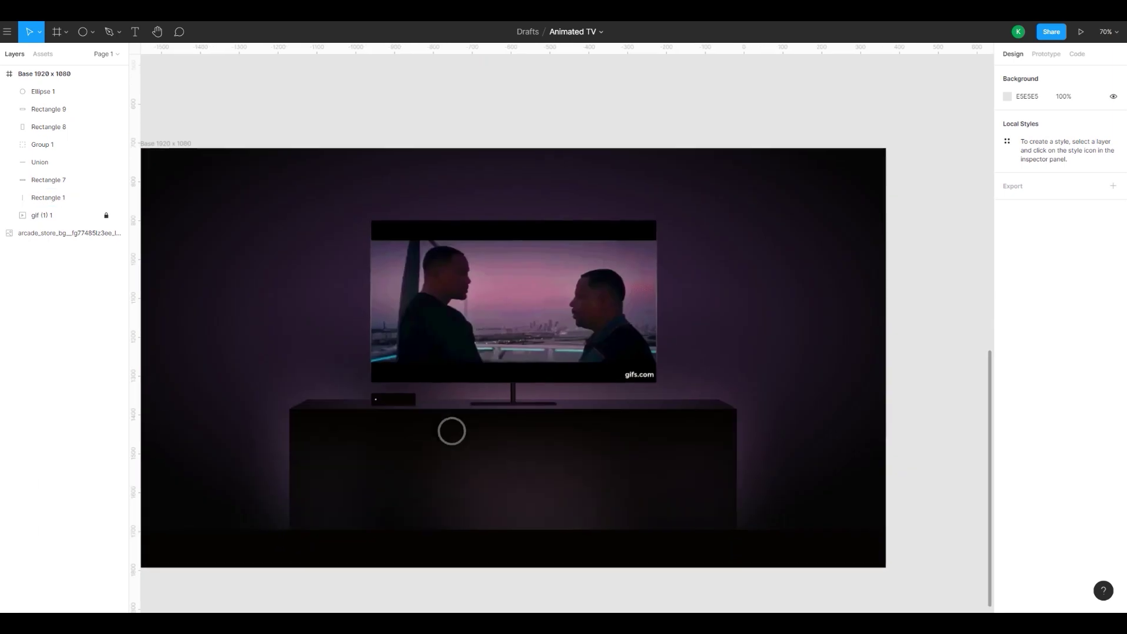
{"action": "scroll", "coordinate": [450, 430], "scroll_direction": "down", "scroll_amount": 2}
{"action": "left_click", "coordinate": [1005, 315]}
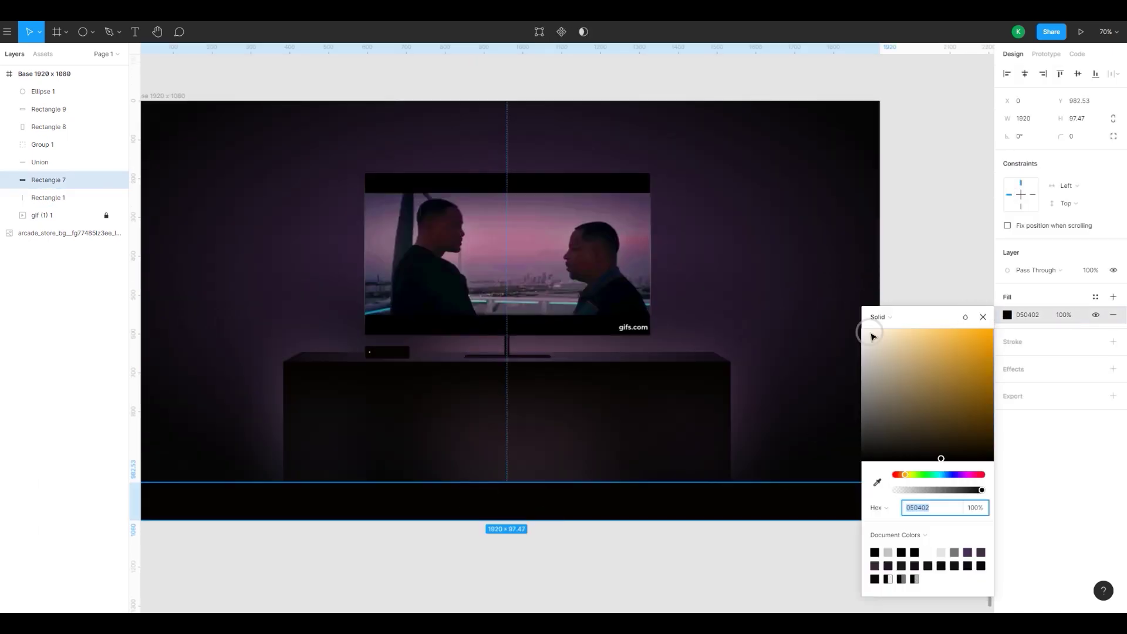
{"action": "left_click", "coordinate": [889, 318]}
{"action": "left_click", "coordinate": [885, 329]}
{"action": "scroll", "coordinate": [540, 427], "scroll_direction": "down", "scroll_amount": 3}
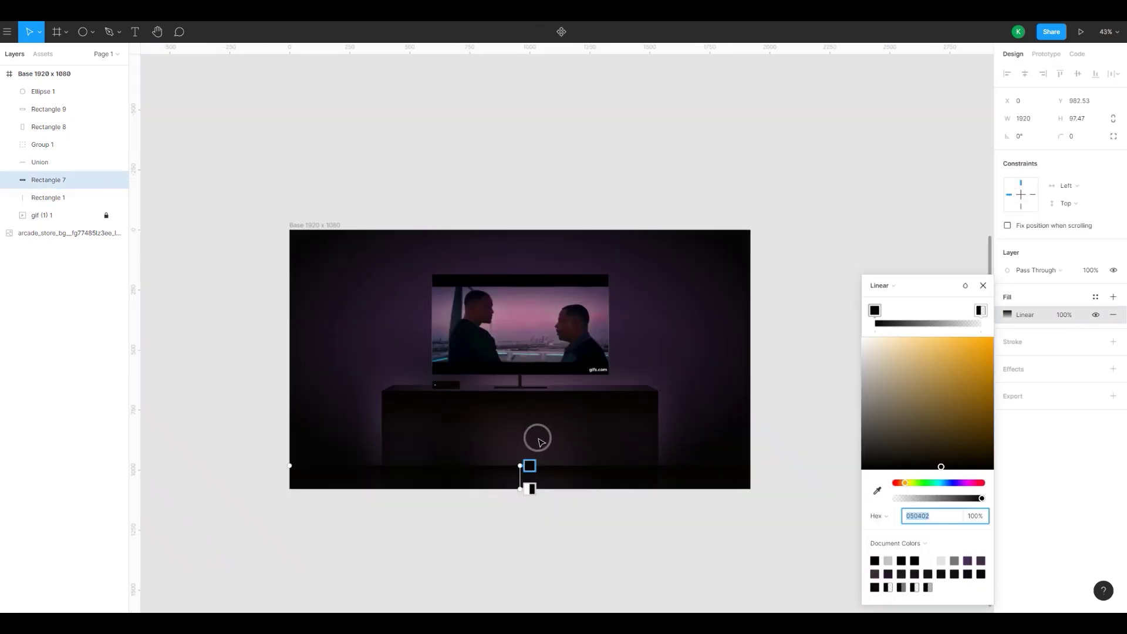
{"action": "scroll", "coordinate": [540, 441], "scroll_direction": "up", "scroll_amount": 3}
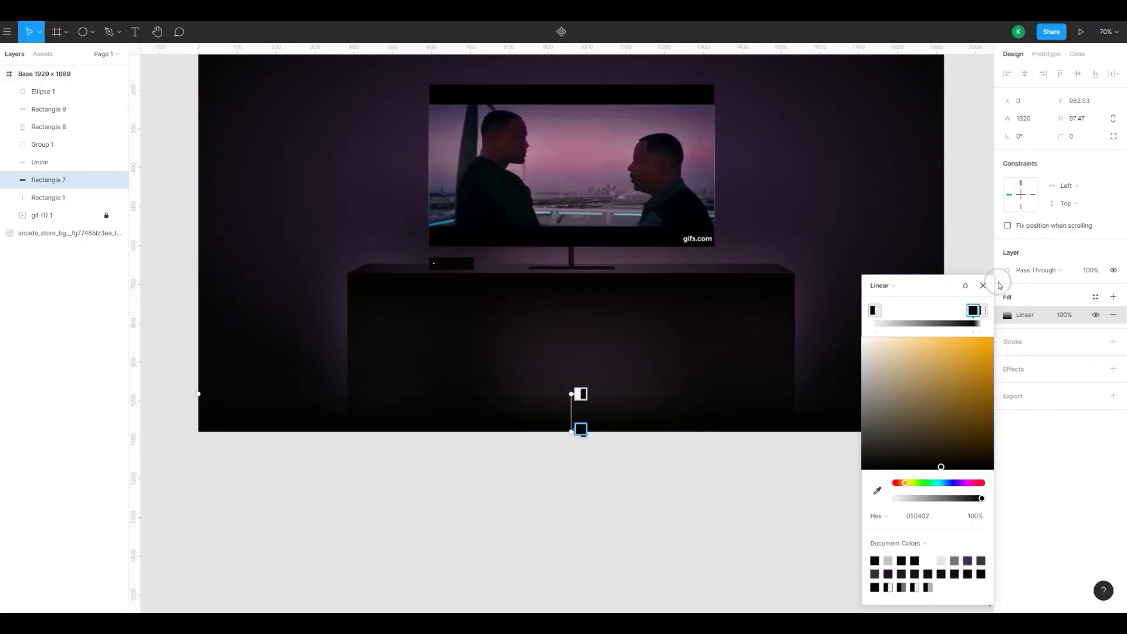
{"action": "left_click", "coordinate": [983, 286]}
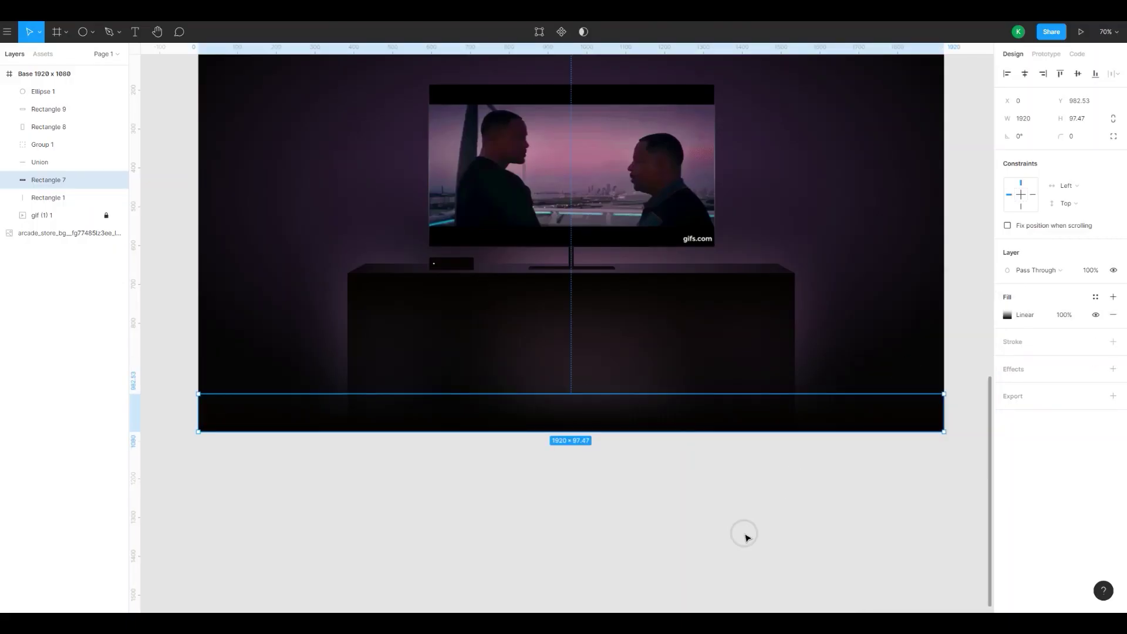
- Deselect the floor strip and present the frame full screen to review the scene with the GIF playing
{"action": "left_click", "coordinate": [743, 535]}
{"action": "scroll", "coordinate": [687, 494], "scroll_direction": "down", "scroll_amount": 3}
{"action": "left_click_drag", "start_coordinate": [688, 493], "coordinate": [697, 546]}
{"action": "scroll", "coordinate": [614, 471], "scroll_direction": "up", "scroll_amount": 3}
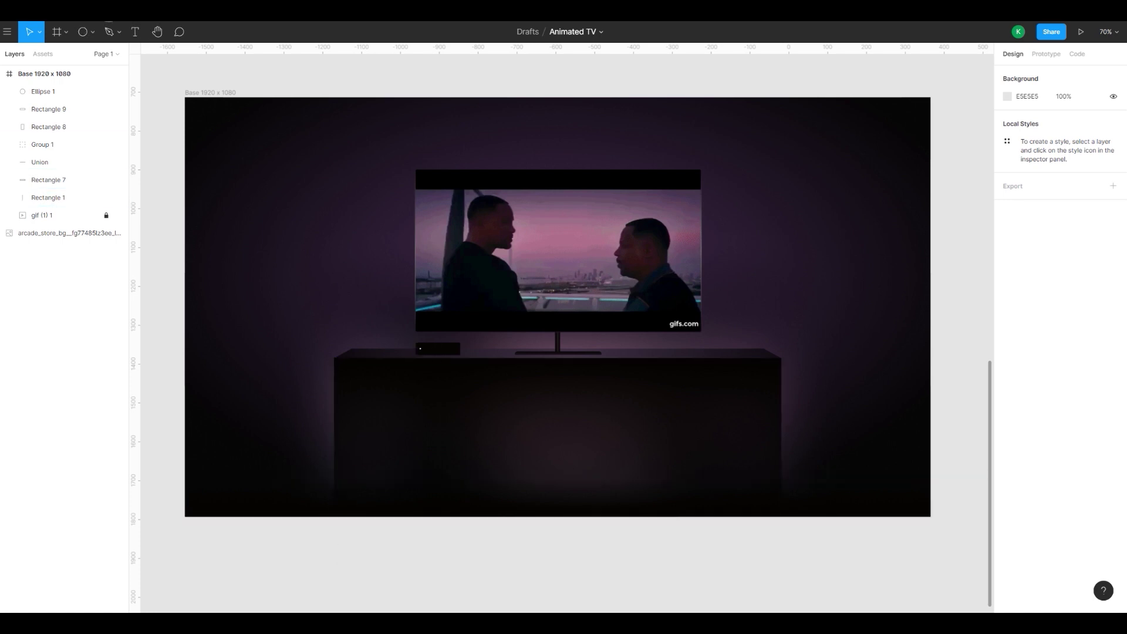
{"action": "left_click", "coordinate": [119, 12]}
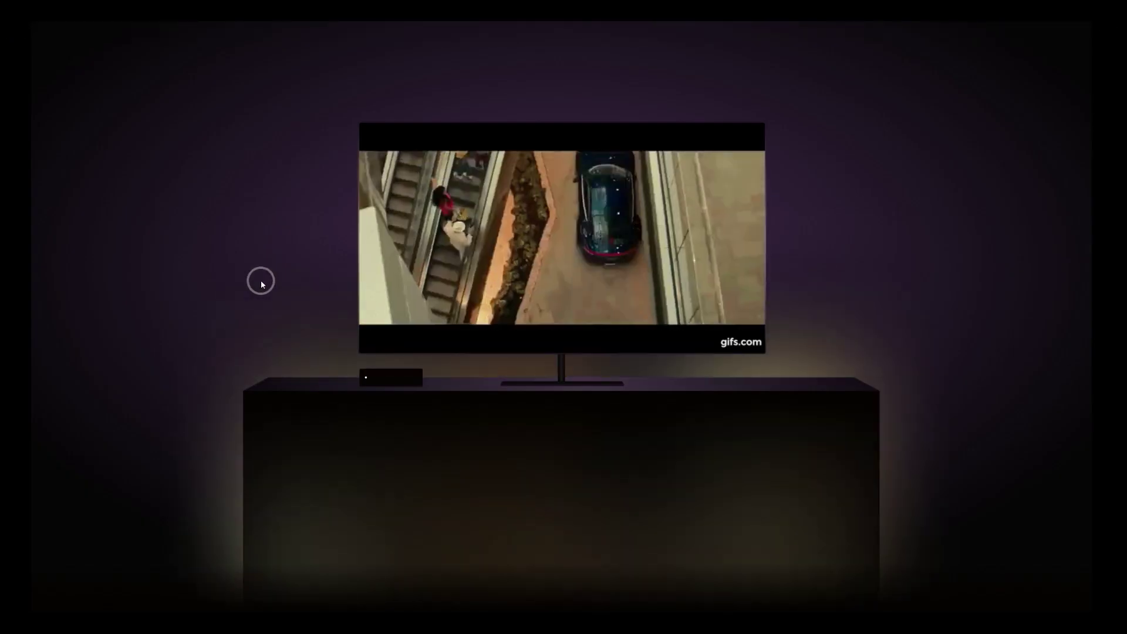